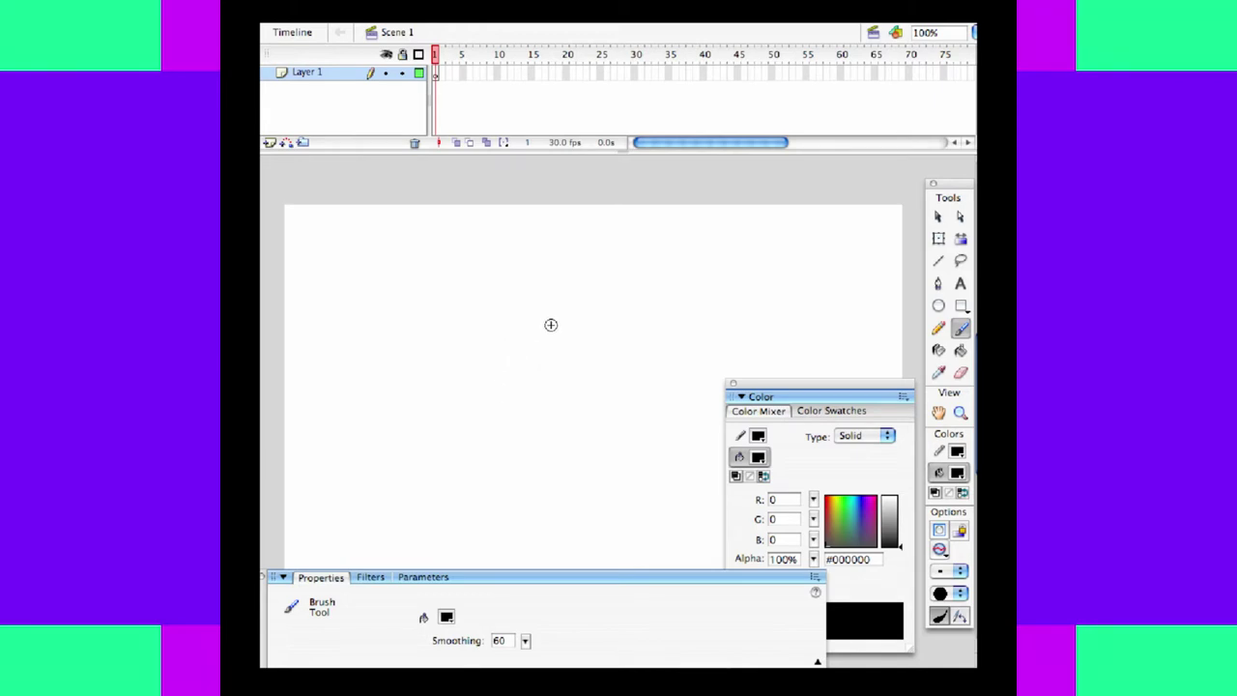
- Draw the cartoon character's head in frame 1 with the black brush: large nose, eyes, mouth, hair strands and back of the head
{"action": "left_click_drag", "start_coordinate": [550, 323], "coordinate": [547, 362]}
{"action": "mouse_move", "coordinate": [538, 302]}
{"action": "left_mouse_down"}
{"action": "mouse_move", "coordinate": [526, 320]}
{"action": "mouse_move", "coordinate": [552, 307]}
{"action": "left_mouse_up"}
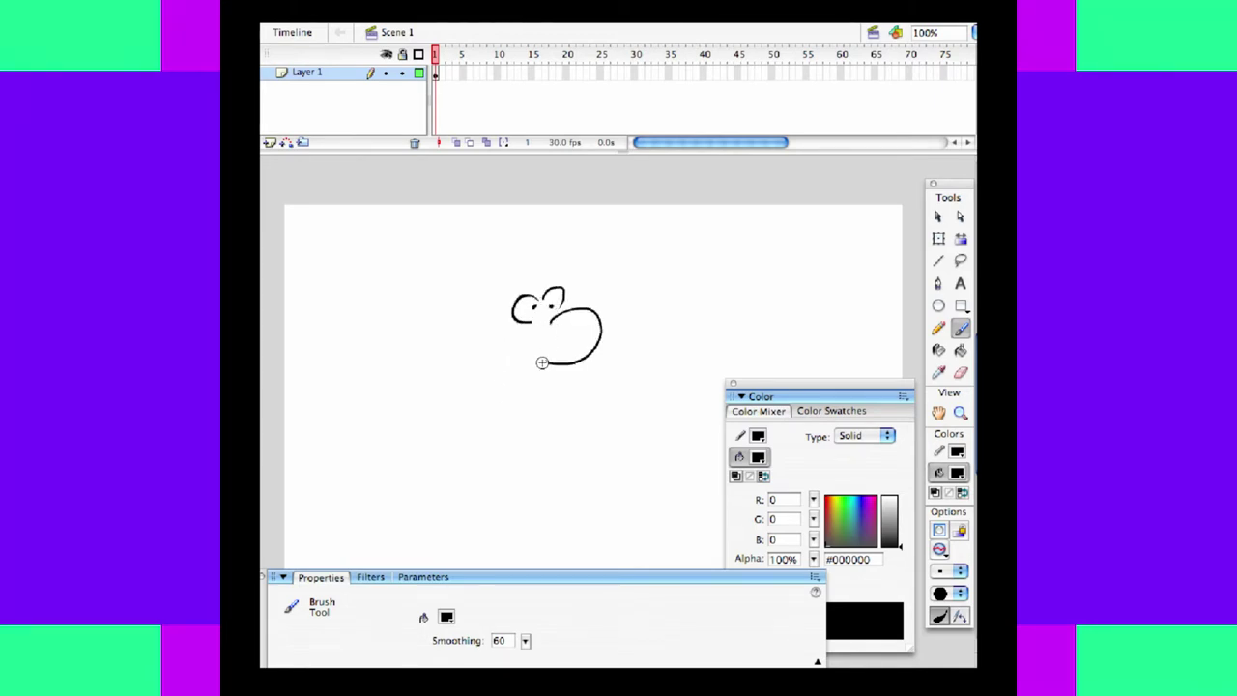
{"action": "left_click_drag", "start_coordinate": [547, 365], "coordinate": [506, 368]}
{"action": "left_click_drag", "start_coordinate": [498, 285], "coordinate": [523, 249]}
{"action": "mouse_move", "coordinate": [512, 274]}
{"action": "left_mouse_down"}
{"action": "mouse_move", "coordinate": [550, 259]}
{"action": "mouse_move", "coordinate": [577, 275]}
{"action": "left_mouse_up"}
{"action": "left_click_drag", "start_coordinate": [495, 293], "coordinate": [487, 373]}
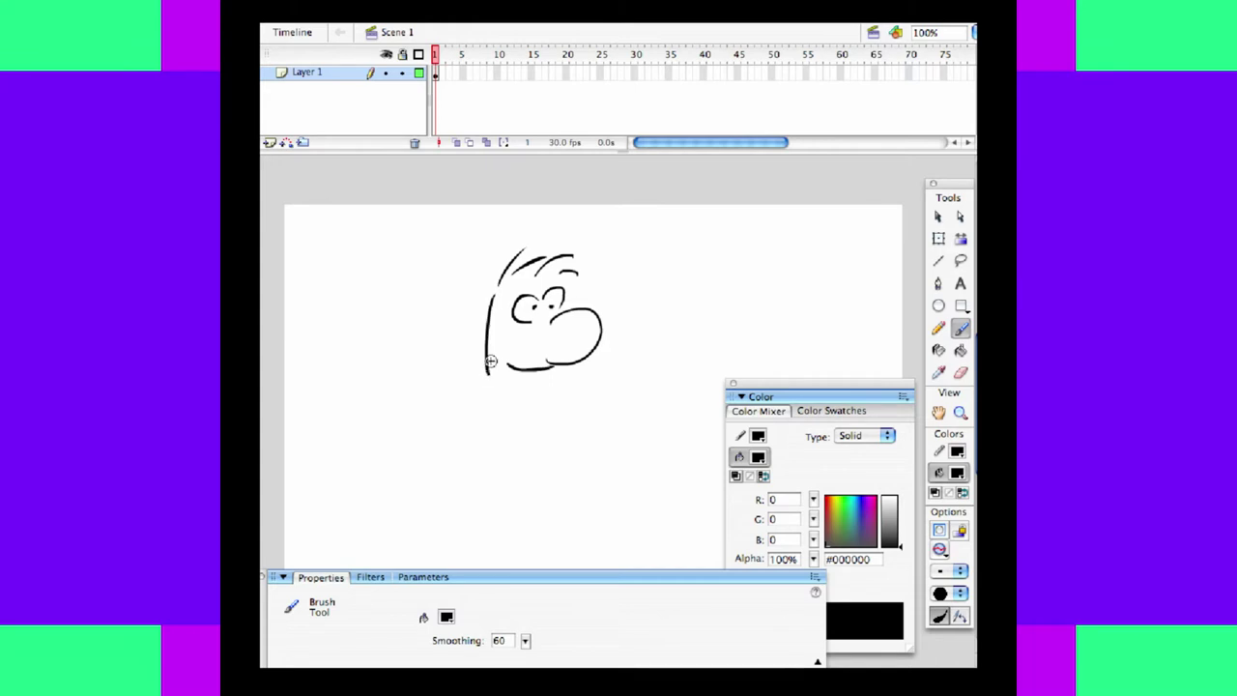
- Draw the character's ear, torso, both arms and both legs in a walking pose beneath the head in frame 1
{"action": "mouse_move", "coordinate": [501, 322]}
{"action": "left_mouse_down"}
{"action": "mouse_move", "coordinate": [443, 414]}
{"action": "mouse_move", "coordinate": [469, 443]}
{"action": "mouse_move", "coordinate": [499, 431]}
{"action": "left_mouse_up"}
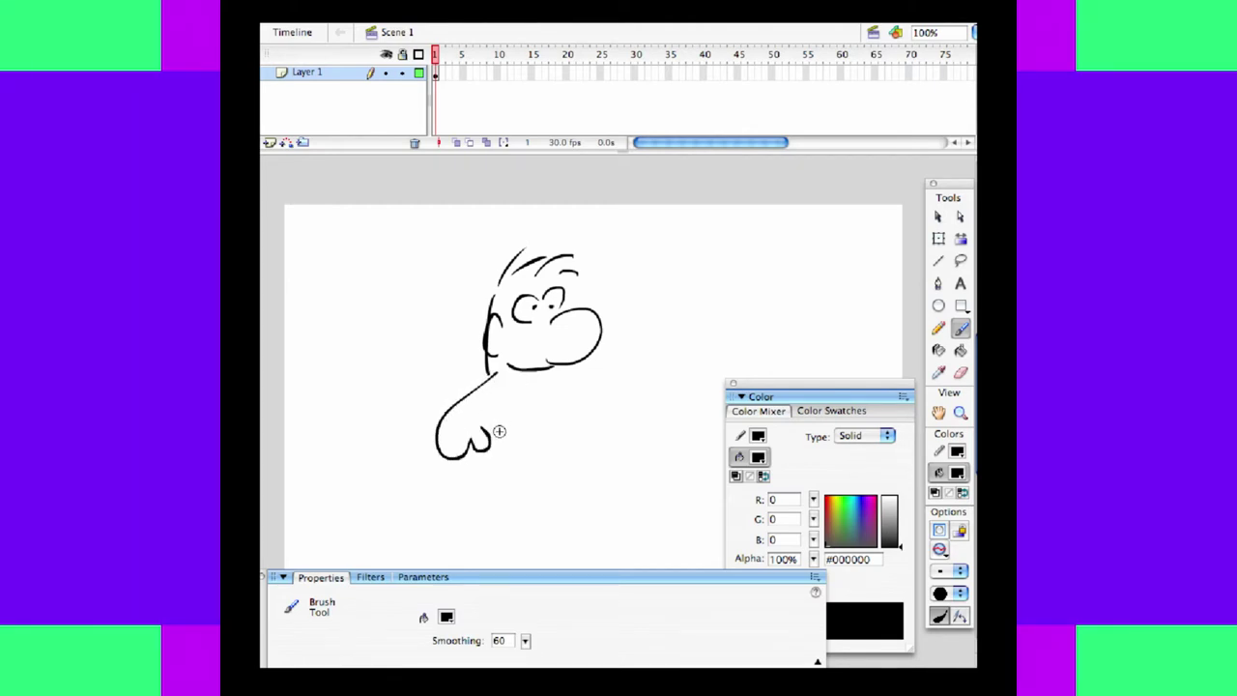
{"action": "mouse_move", "coordinate": [486, 435]}
{"action": "left_mouse_down"}
{"action": "mouse_move", "coordinate": [513, 410]}
{"action": "mouse_move", "coordinate": [500, 471]}
{"action": "mouse_move", "coordinate": [538, 509]}
{"action": "mouse_move", "coordinate": [605, 475]}
{"action": "mouse_move", "coordinate": [566, 468]}
{"action": "mouse_move", "coordinate": [567, 486]}
{"action": "left_mouse_up"}
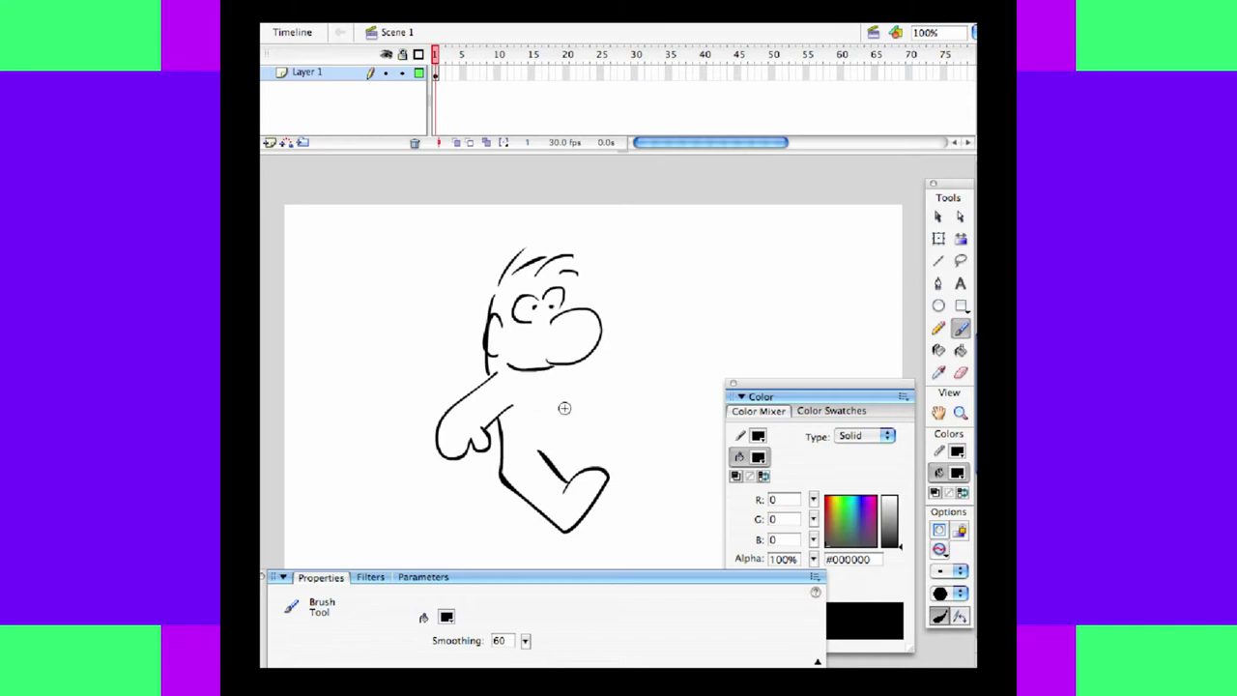
{"action": "left_click_drag", "start_coordinate": [560, 408], "coordinate": [560, 473]}
{"action": "mouse_move", "coordinate": [561, 378]}
{"action": "left_mouse_down"}
{"action": "mouse_move", "coordinate": [604, 435]}
{"action": "mouse_move", "coordinate": [589, 440]}
{"action": "left_mouse_up"}
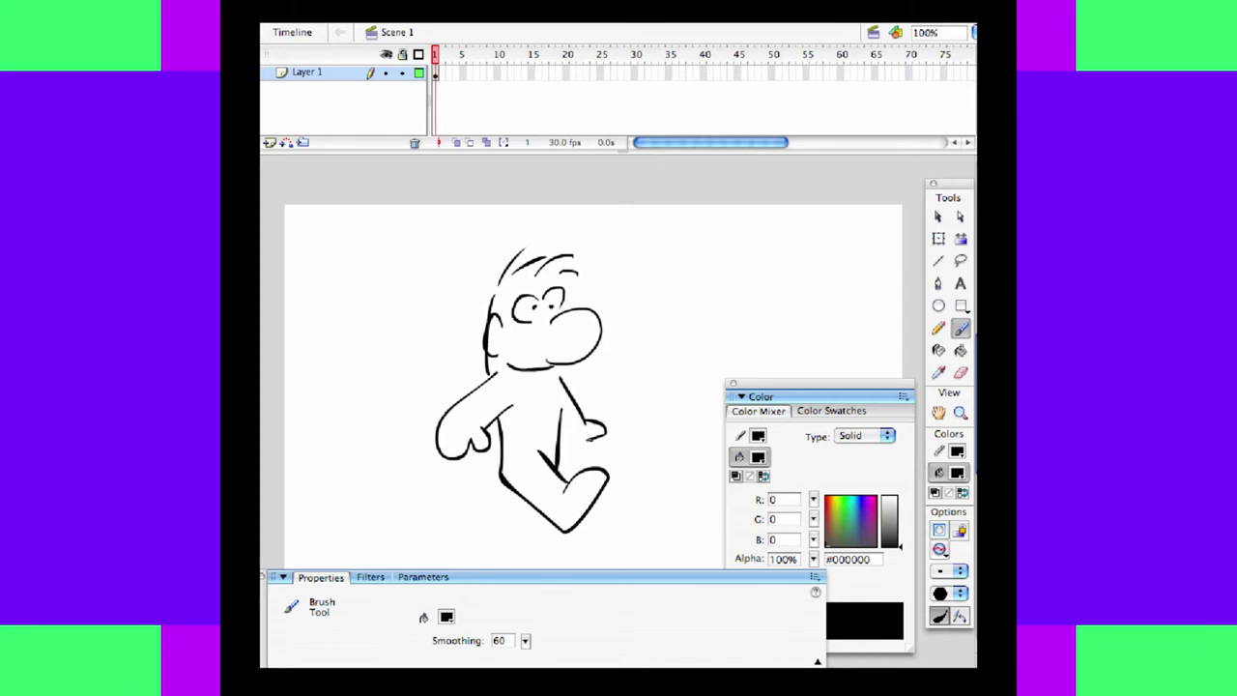
{"action": "left_click_drag", "start_coordinate": [499, 475], "coordinate": [523, 500]}
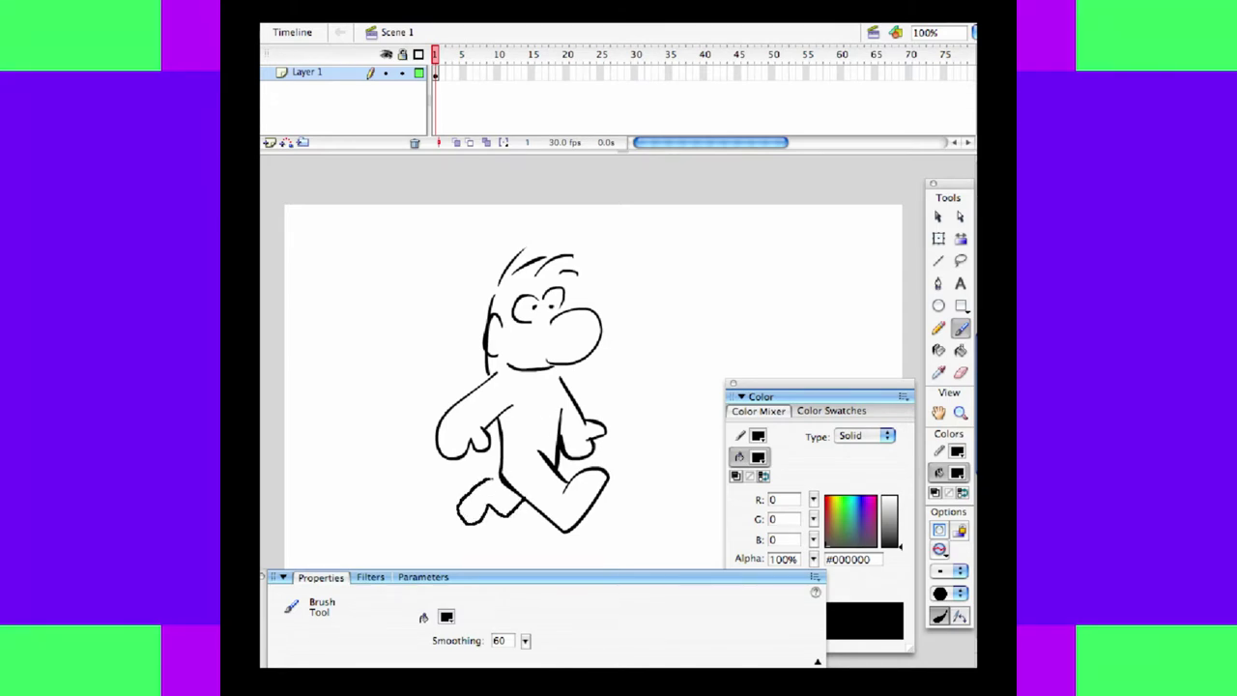
{"action": "left_click_drag", "start_coordinate": [497, 485], "coordinate": [504, 492]}
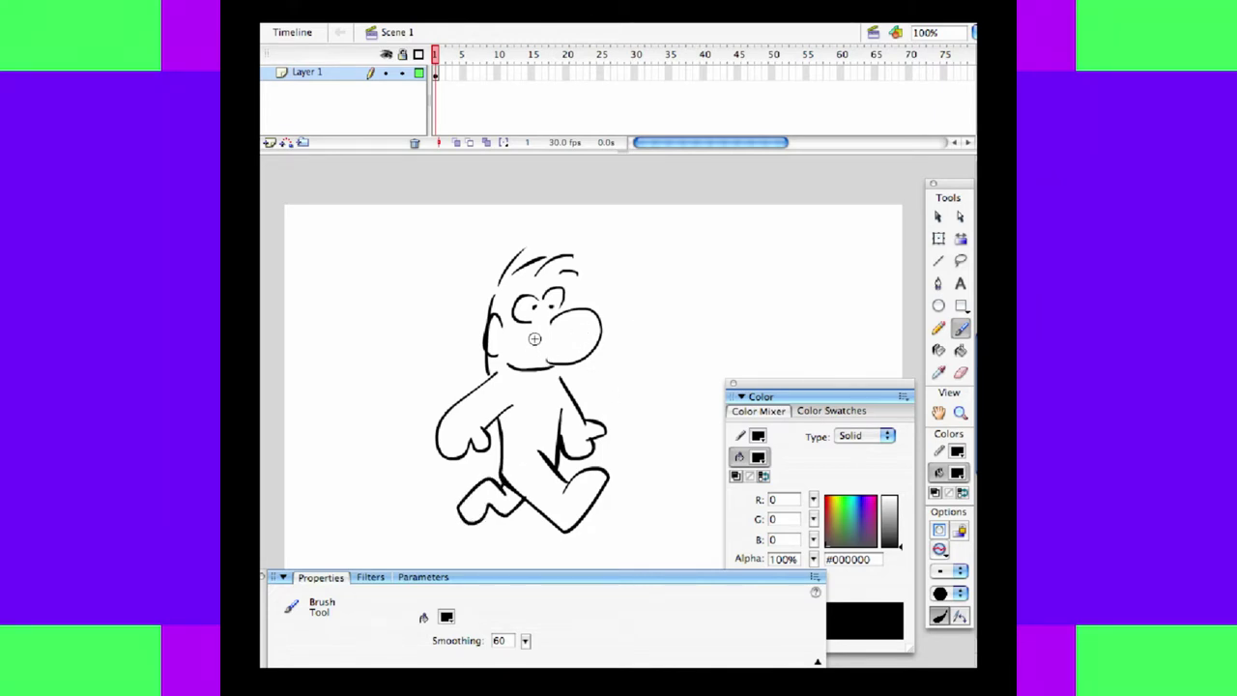
- Add a blank keyframe at frame 2 of Layer 1 and turn on onion skinning
{"action": "left_click", "coordinate": [440, 73]}
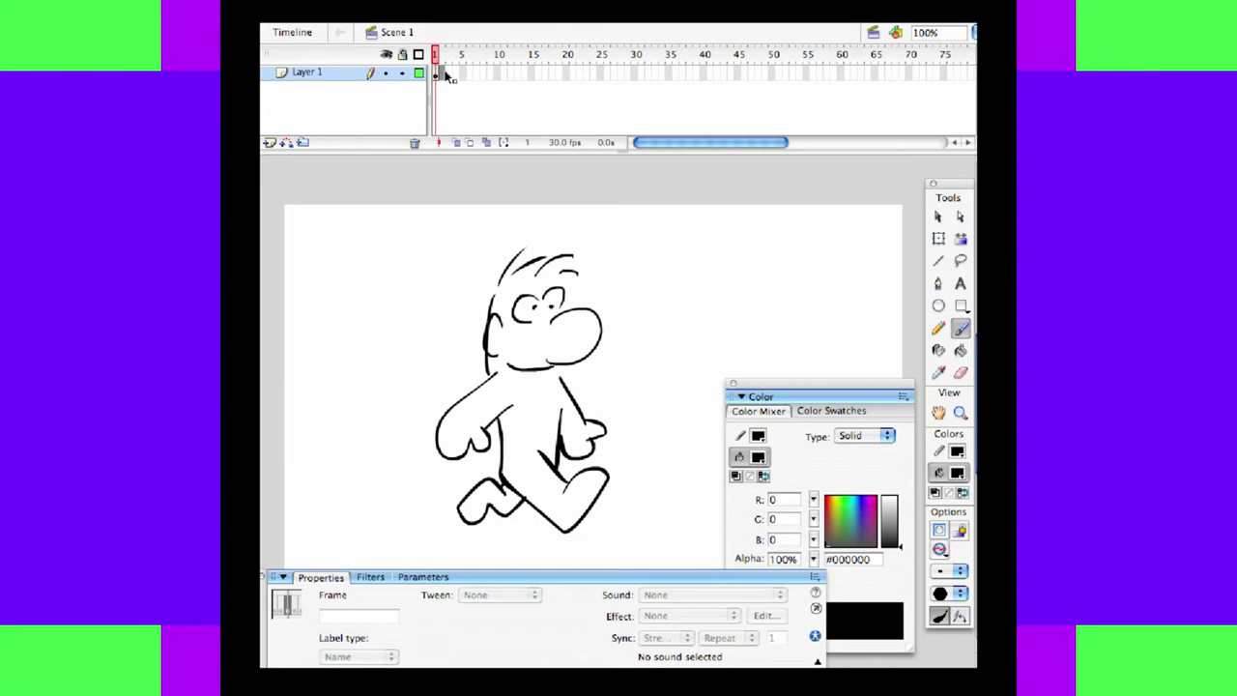
{"action": "right_click", "coordinate": [443, 76]}
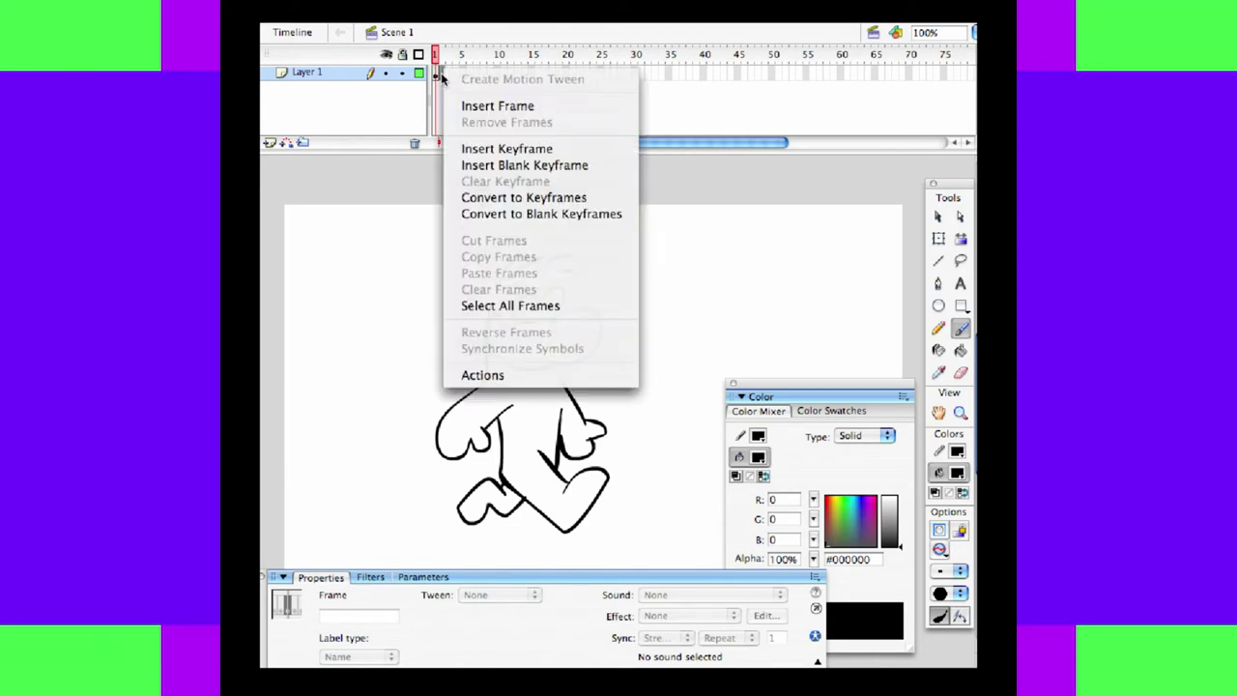
{"action": "left_click", "coordinate": [508, 214]}
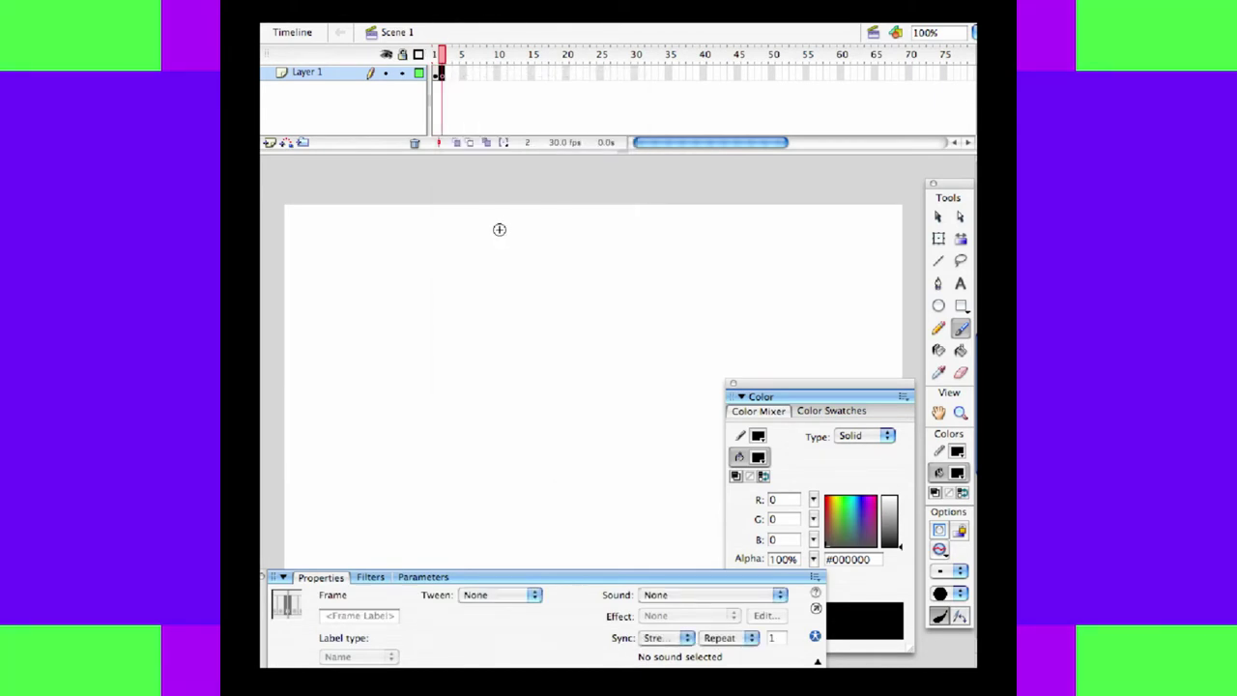
{"action": "left_click", "coordinate": [456, 142]}
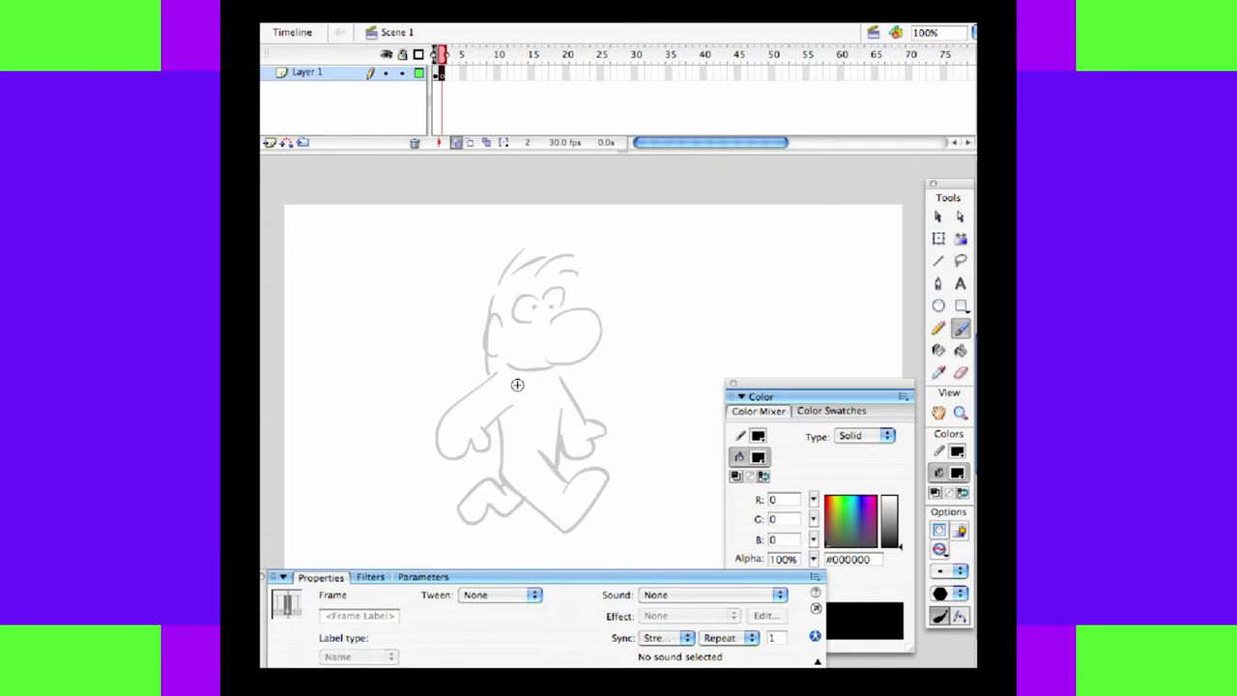
- Brush the second pose's torso, front arm and both striding legs in frame 2 over the ghosted first drawing
{"action": "mouse_move", "coordinate": [517, 385]}
{"action": "left_mouse_down"}
{"action": "mouse_move", "coordinate": [550, 451]}
{"action": "mouse_move", "coordinate": [567, 453]}
{"action": "mouse_move", "coordinate": [587, 409]}
{"action": "mouse_move", "coordinate": [546, 368]}
{"action": "left_mouse_up"}
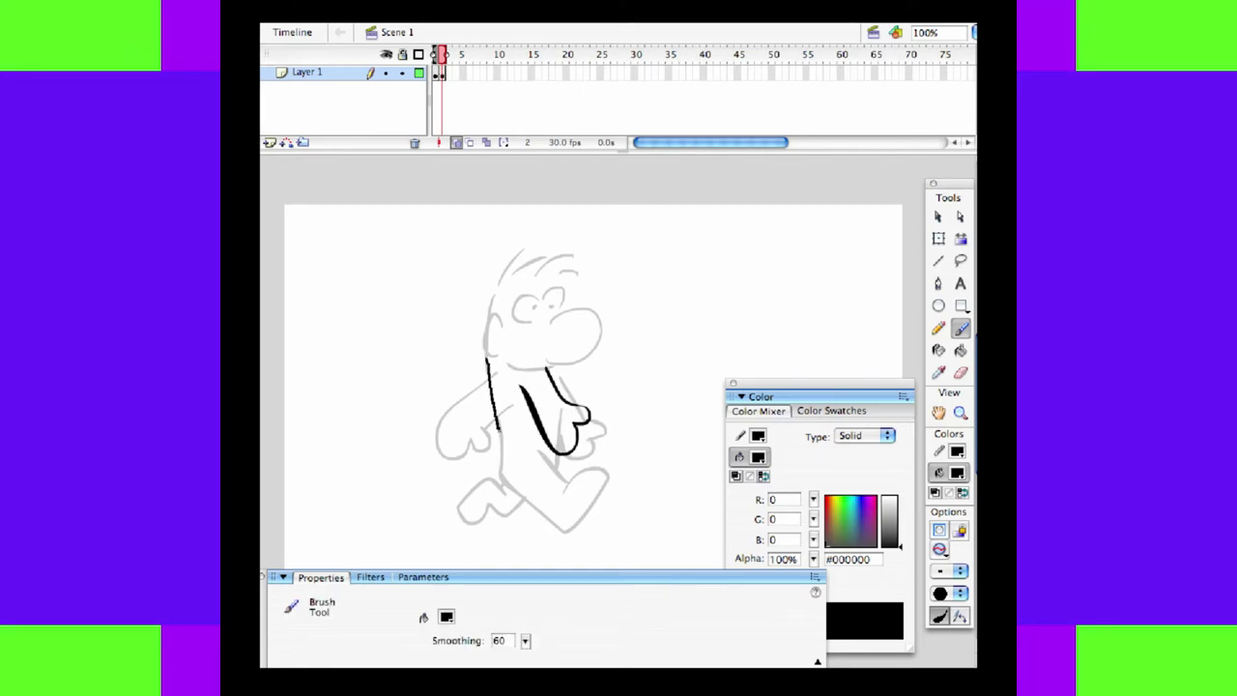
{"action": "left_click_drag", "start_coordinate": [497, 429], "coordinate": [499, 440]}
{"action": "left_click_drag", "start_coordinate": [492, 474], "coordinate": [479, 494]}
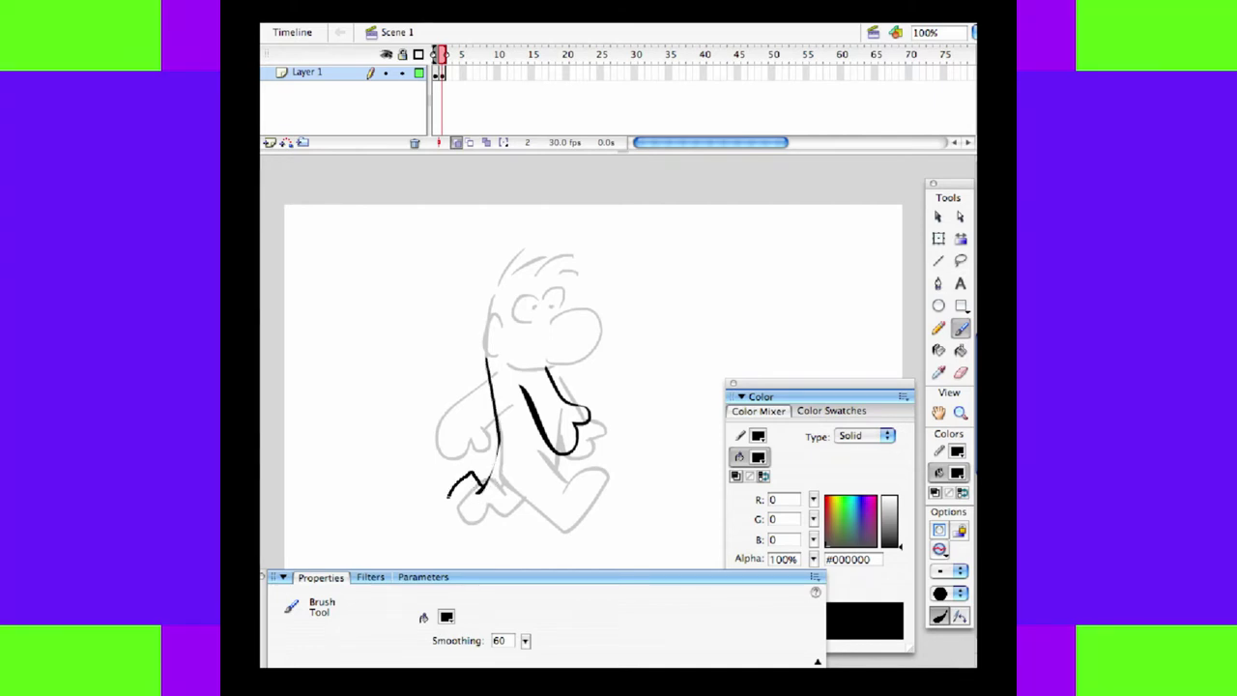
{"action": "mouse_move", "coordinate": [473, 507]}
{"action": "left_mouse_down"}
{"action": "mouse_move", "coordinate": [496, 517]}
{"action": "mouse_move", "coordinate": [533, 466]}
{"action": "left_mouse_up"}
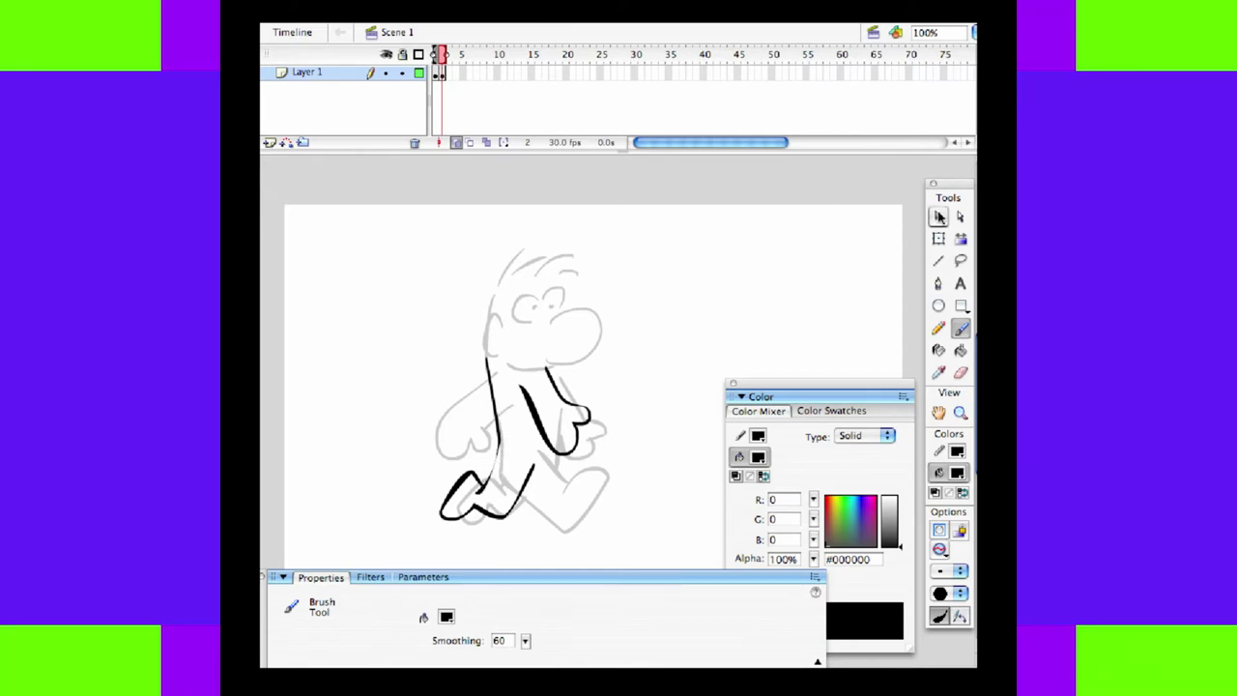
{"action": "left_click", "coordinate": [938, 217]}
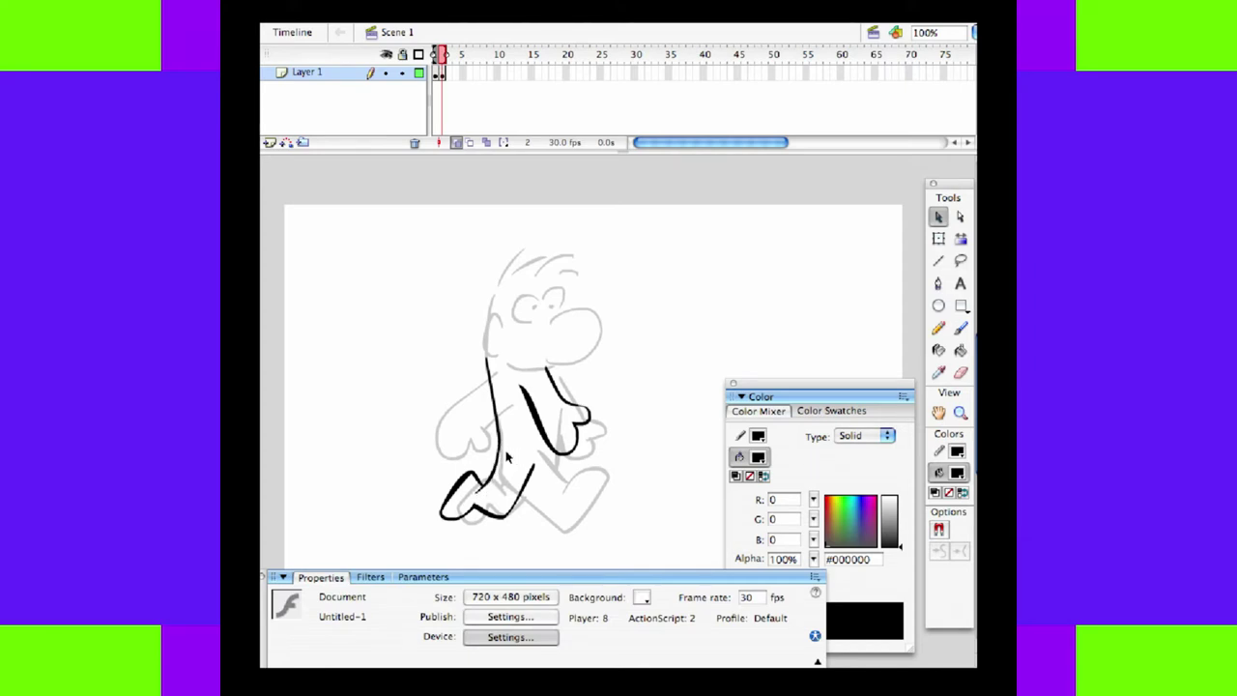
{"action": "left_click", "coordinate": [960, 327]}
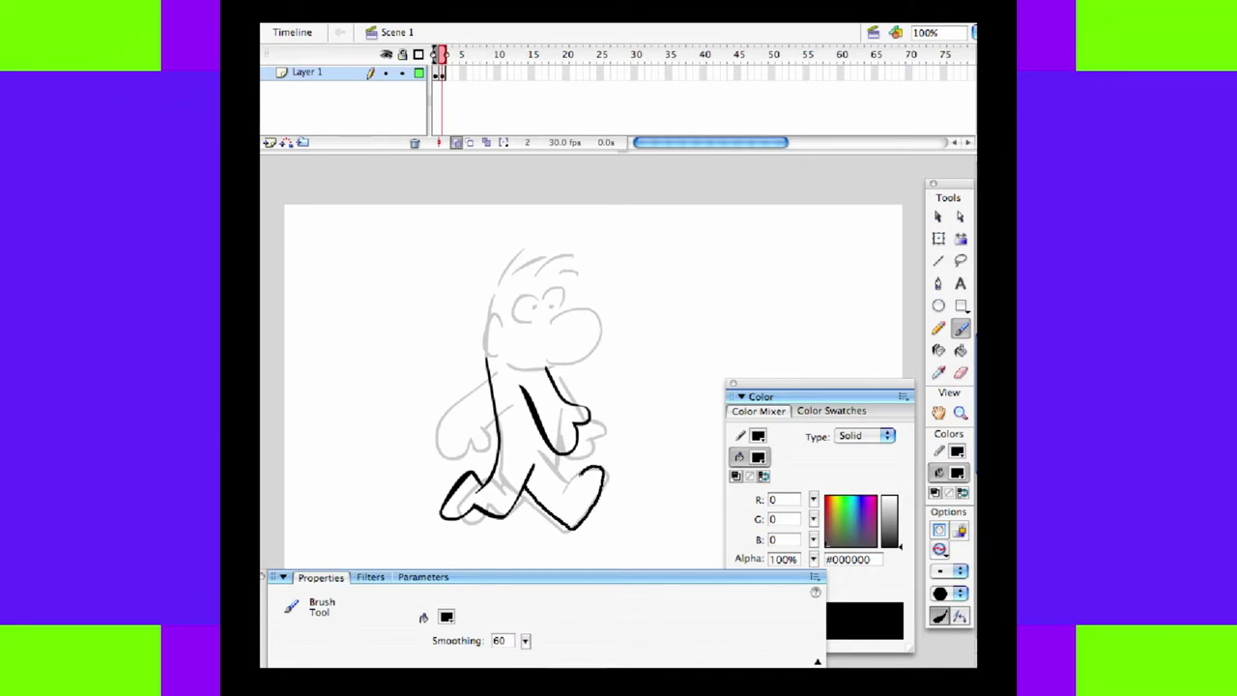
{"action": "mouse_move", "coordinate": [580, 475]}
{"action": "left_mouse_down"}
{"action": "mouse_move", "coordinate": [566, 489]}
{"action": "mouse_move", "coordinate": [550, 464]}
{"action": "left_mouse_up"}
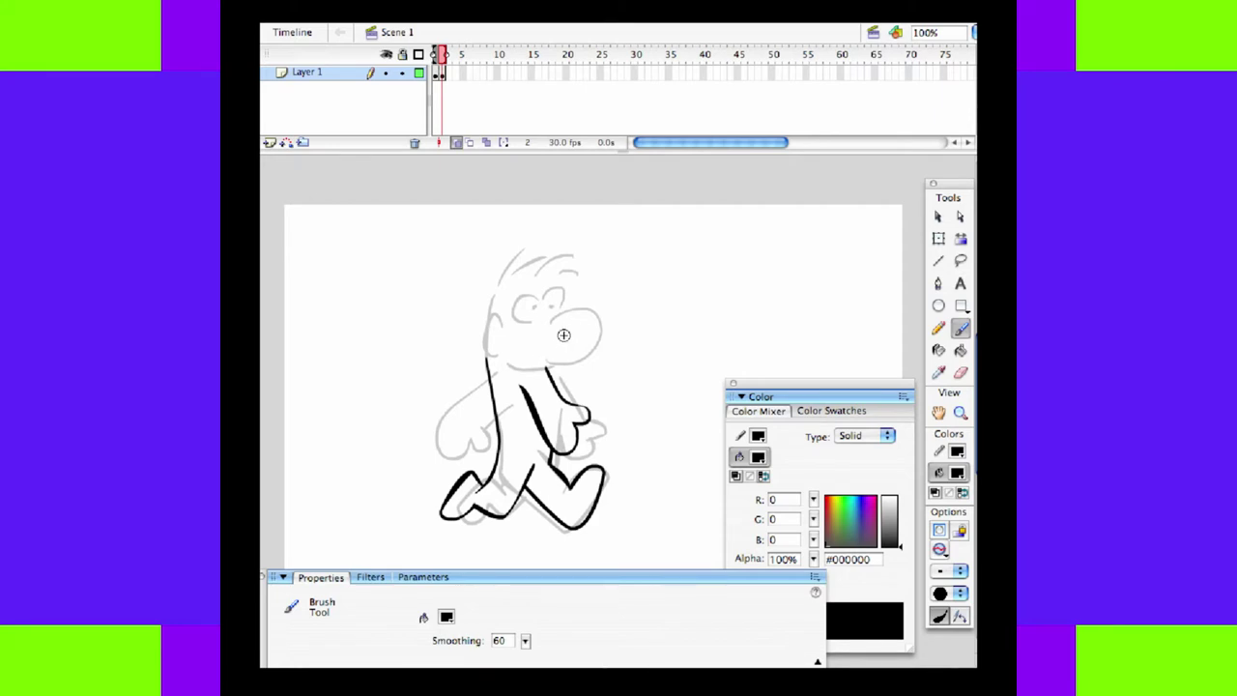
- Draw the second pose's head in frame 2 with nose, single eye and pupil, spiky hair, ear and back of the head
{"action": "mouse_move", "coordinate": [554, 315]}
{"action": "left_mouse_down"}
{"action": "mouse_move", "coordinate": [596, 320]}
{"action": "mouse_move", "coordinate": [592, 347]}
{"action": "mouse_move", "coordinate": [554, 359]}
{"action": "left_mouse_up"}
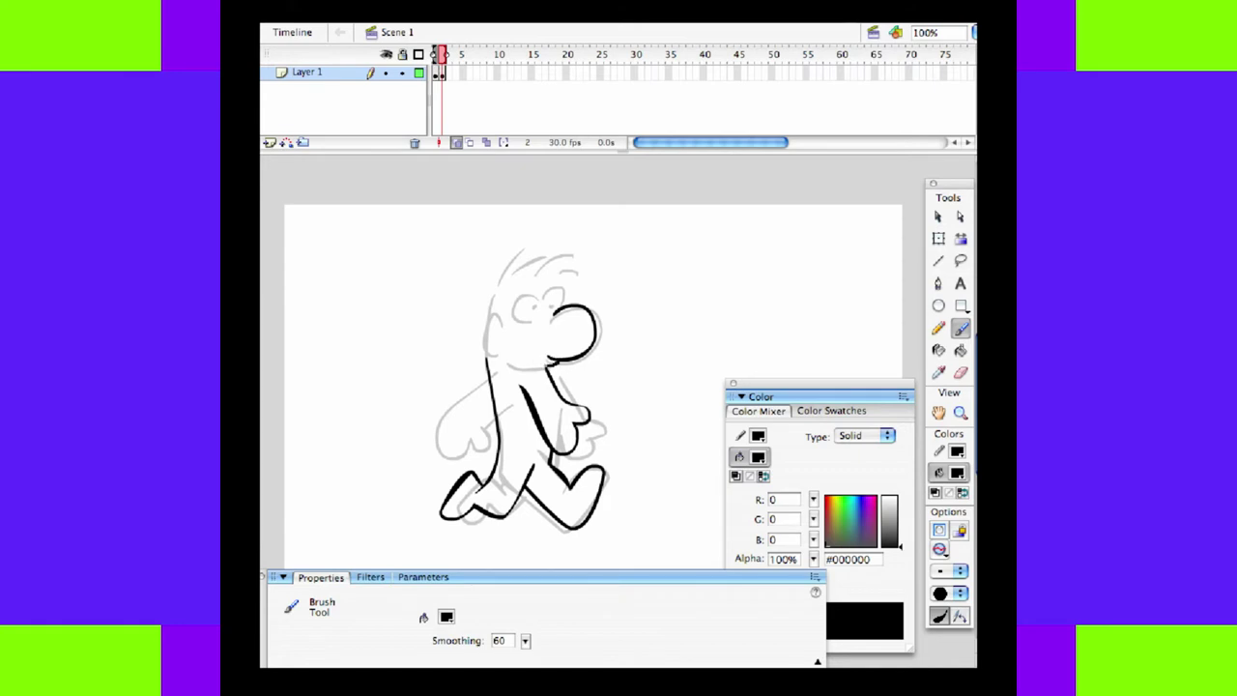
{"action": "left_click_drag", "start_coordinate": [533, 316], "coordinate": [554, 309]}
{"action": "left_click", "coordinate": [548, 299]}
{"action": "left_click", "coordinate": [550, 303]}
{"action": "mouse_move", "coordinate": [515, 282]}
{"action": "left_mouse_down"}
{"action": "mouse_move", "coordinate": [539, 243]}
{"action": "mouse_move", "coordinate": [575, 258]}
{"action": "mouse_move", "coordinate": [578, 275]}
{"action": "mouse_move", "coordinate": [527, 265]}
{"action": "left_mouse_up"}
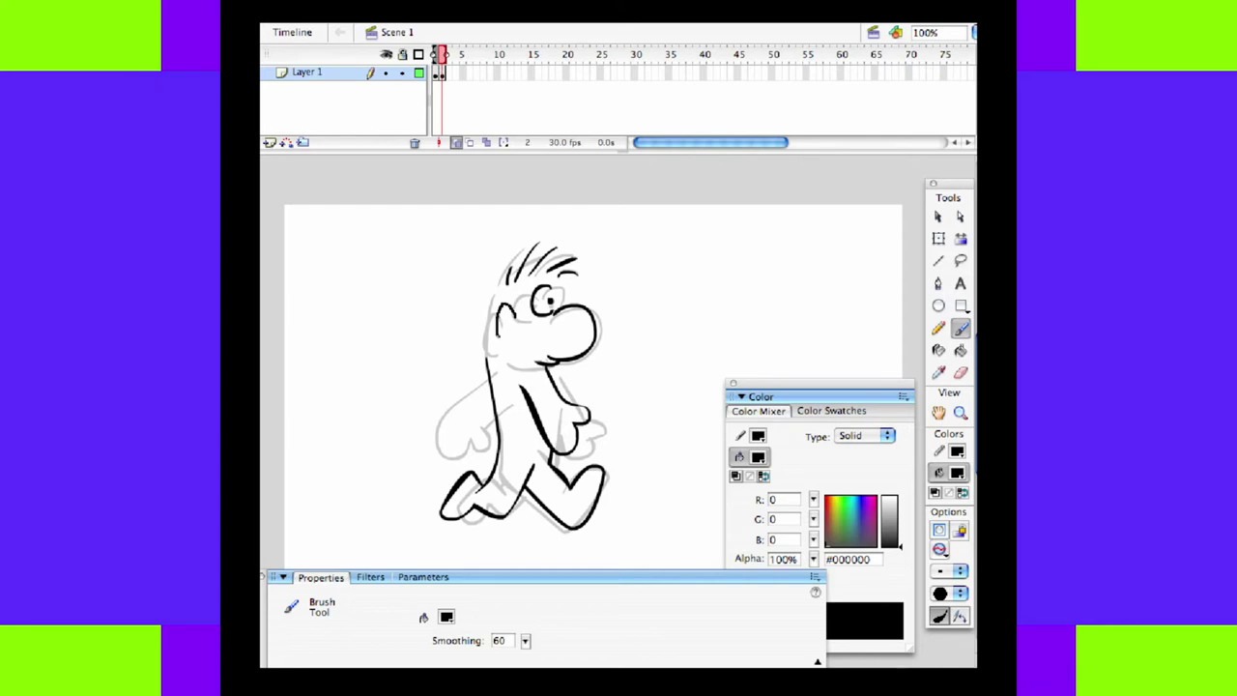
{"action": "left_click_drag", "start_coordinate": [514, 346], "coordinate": [503, 305]}
{"action": "left_click_drag", "start_coordinate": [489, 307], "coordinate": [508, 257]}
- Brush the rear arm and hand behind the torso in frame 2
{"action": "key", "text": "v"}
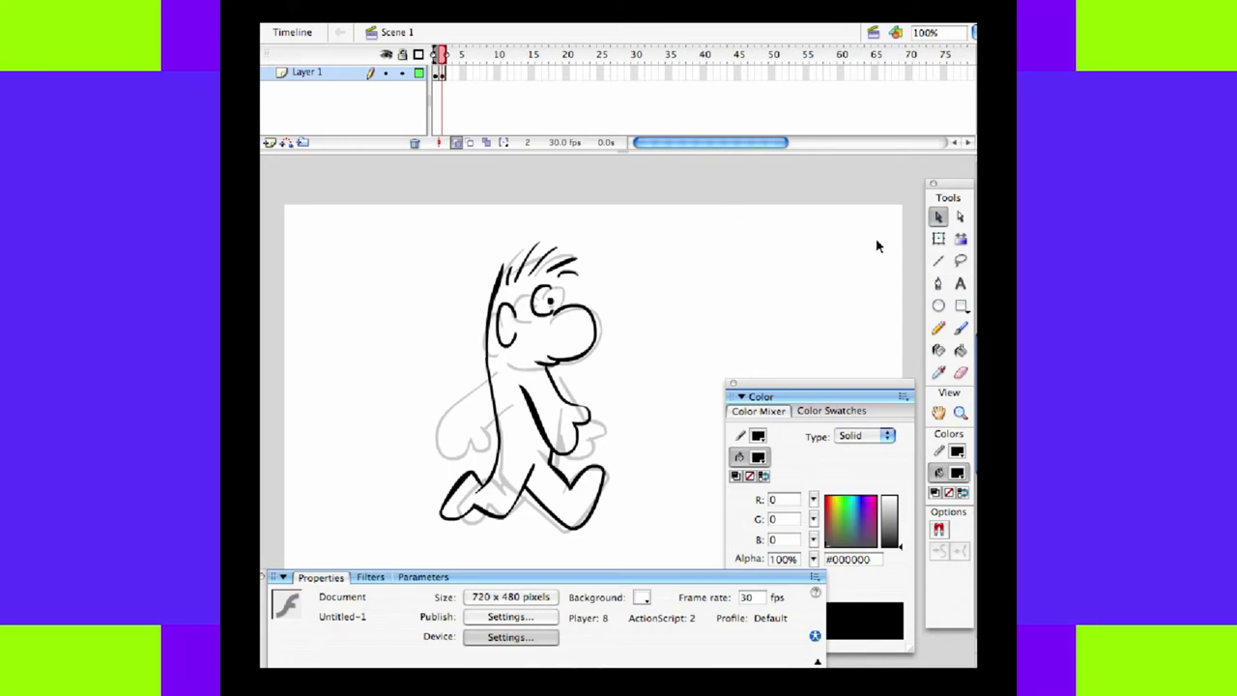
{"action": "left_click", "coordinate": [961, 328]}
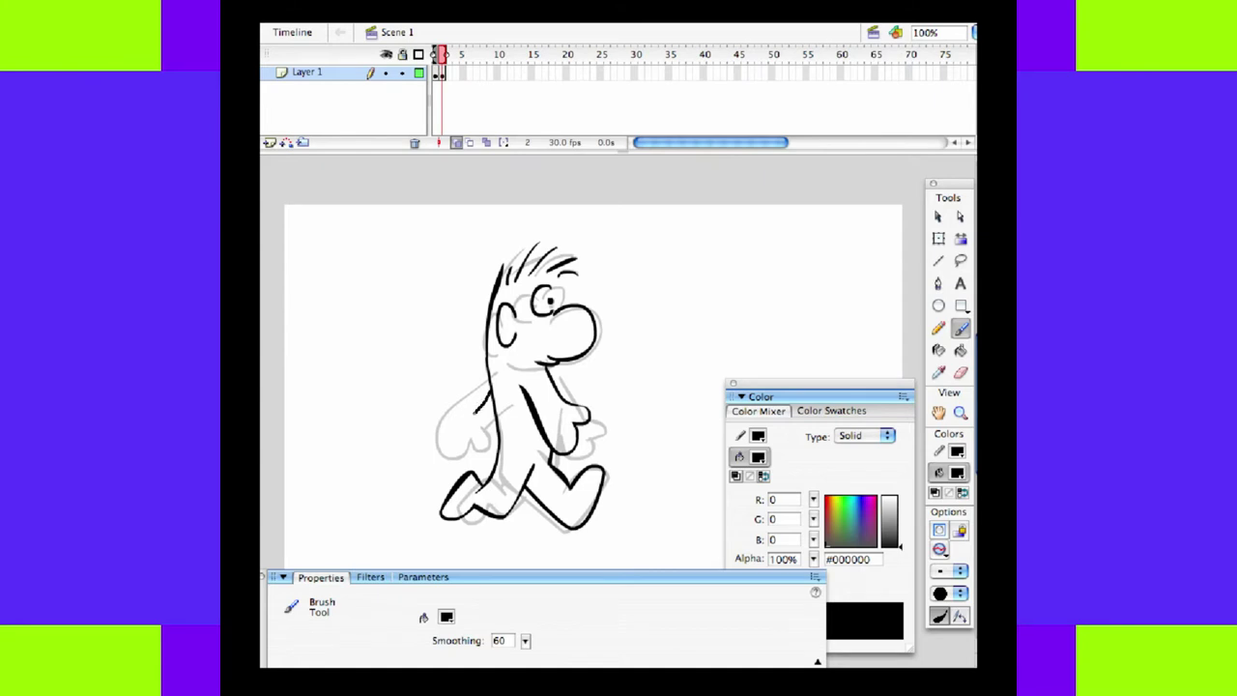
{"action": "mouse_move", "coordinate": [460, 431]}
{"action": "left_mouse_down"}
{"action": "mouse_move", "coordinate": [471, 453]}
{"action": "mouse_move", "coordinate": [489, 446]}
{"action": "left_mouse_up"}
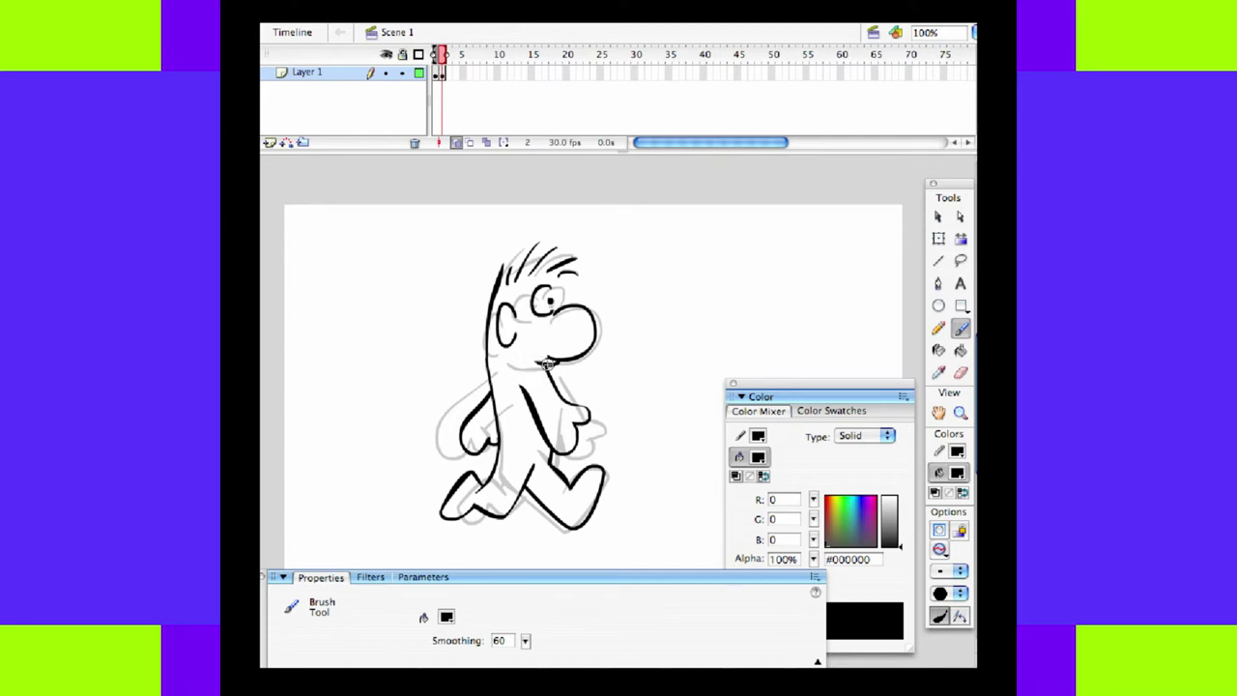
- Return to frame 1, turn off onion skinning and play the two-frame animation
{"action": "key", "text": "comma"}
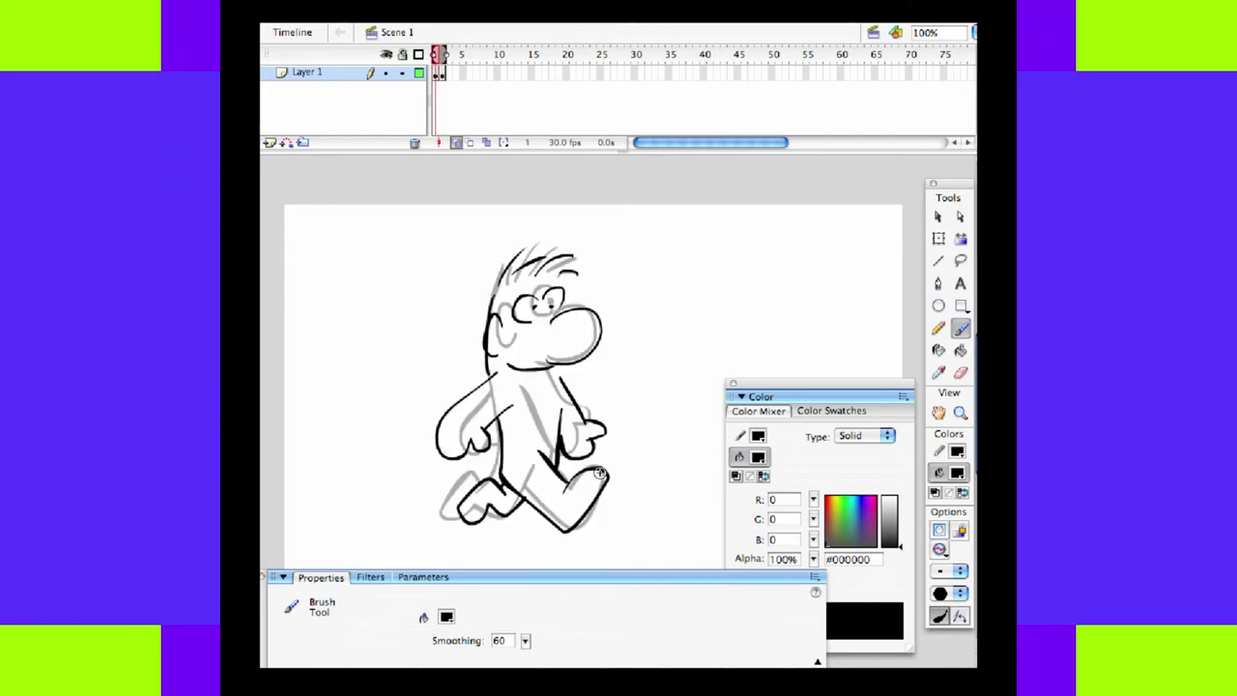
{"action": "left_click", "coordinate": [457, 143]}
{"action": "key", "text": "Return"}
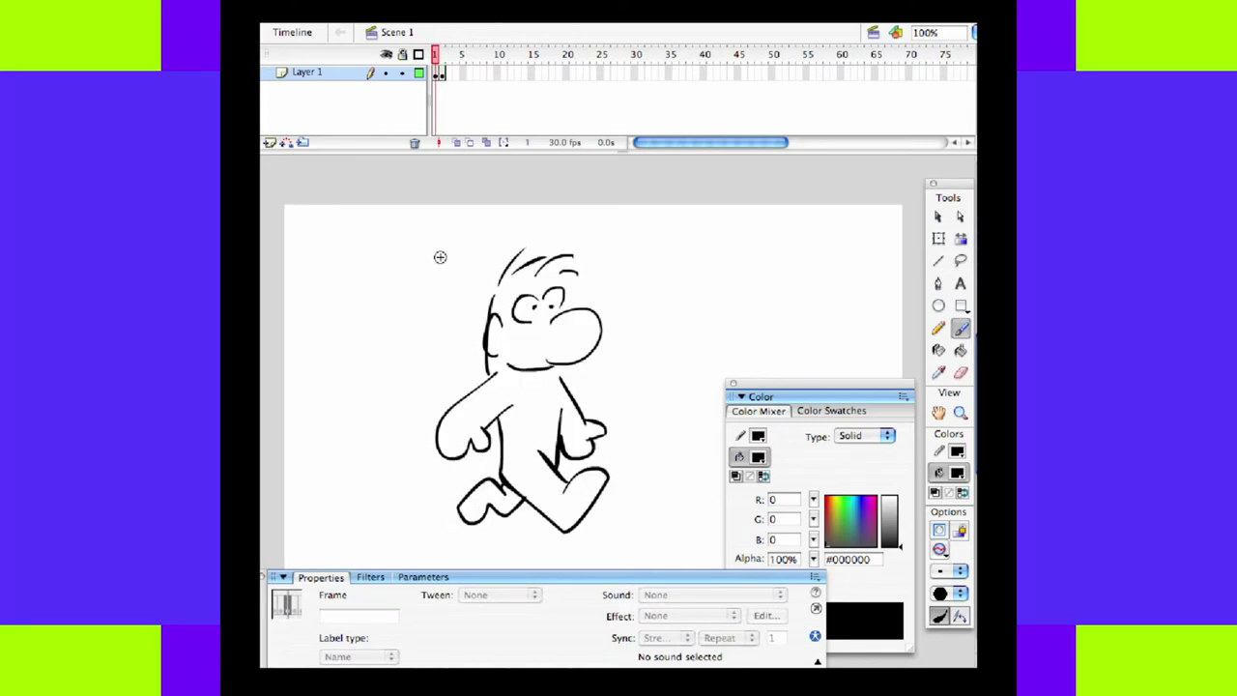
- Duplicate the frame 1 keyframe to frame 3 and scrub the timeline to check the sequence
{"action": "left_click", "coordinate": [437, 76]}
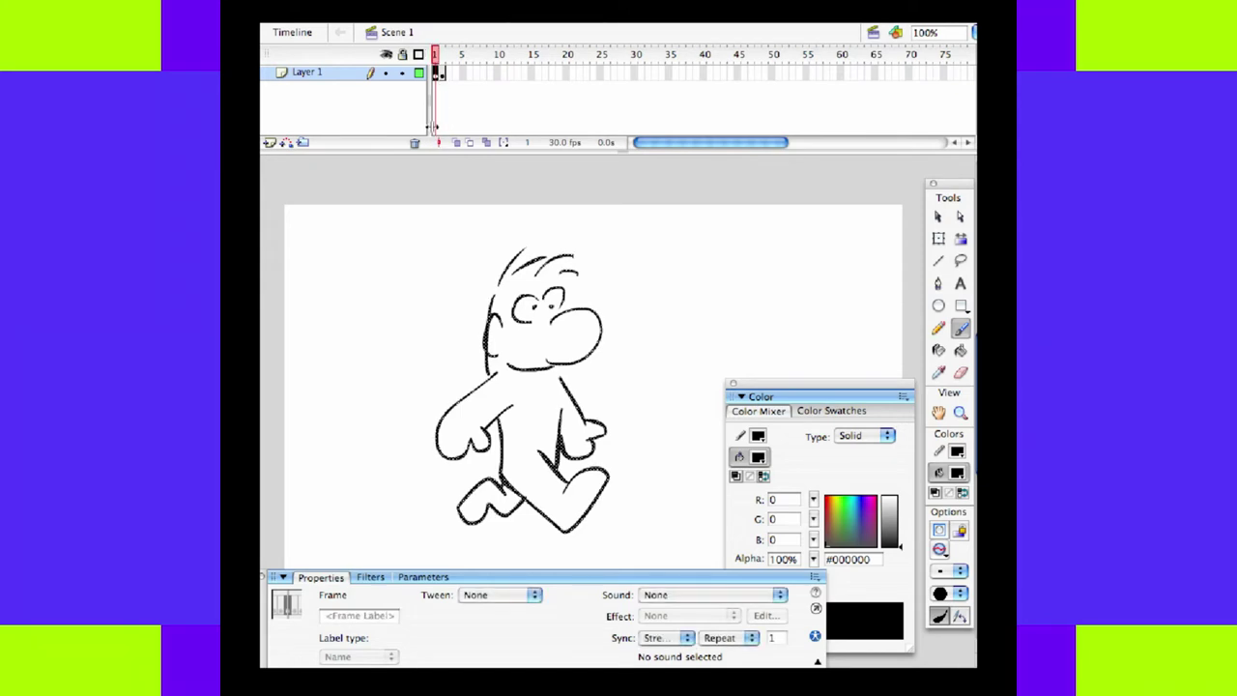
{"action": "mouse_move", "coordinate": [440, 80]}
{"action": "left_mouse_down"}
{"action": "mouse_move", "coordinate": [462, 83]}
{"action": "mouse_move", "coordinate": [449, 79]}
{"action": "left_mouse_up"}
{"action": "left_click_drag", "start_coordinate": [447, 58], "coordinate": [442, 62]}
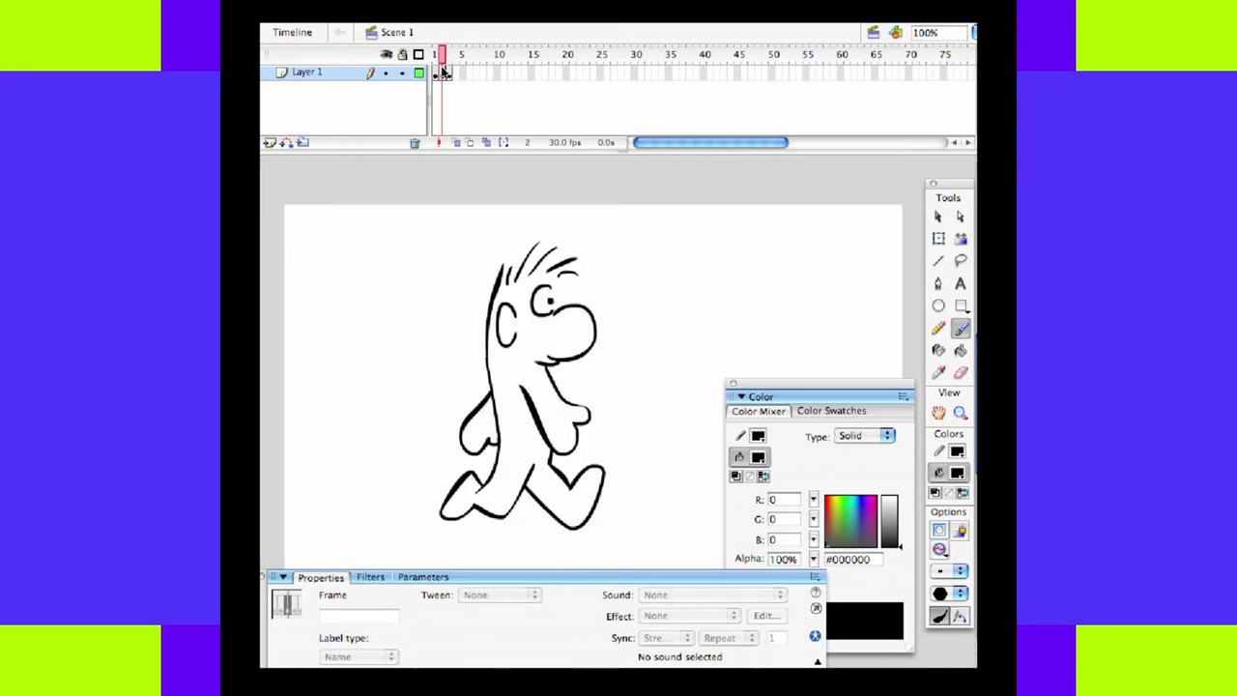
- Insert one extra frame after each of the first two keyframes so each pose holds for two frames
{"action": "left_click", "coordinate": [435, 75]}
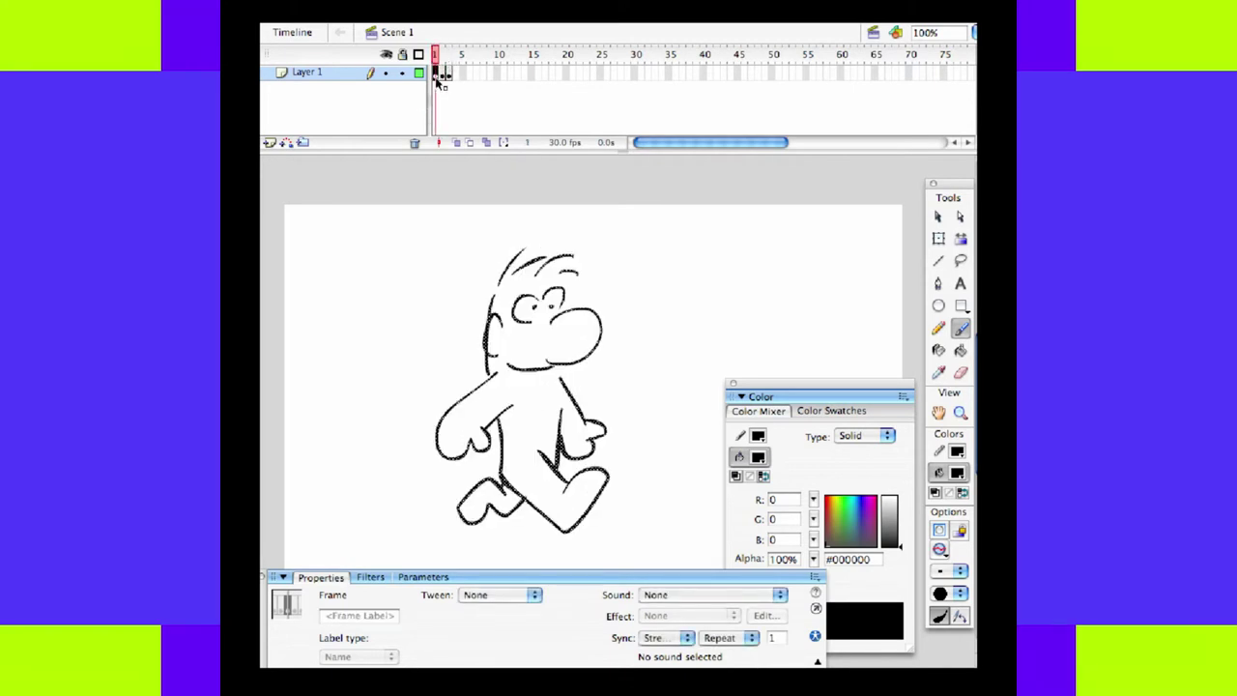
{"action": "right_click", "coordinate": [436, 75]}
{"action": "left_click", "coordinate": [464, 110]}
{"action": "left_click", "coordinate": [448, 75]}
{"action": "right_click", "coordinate": [449, 76]}
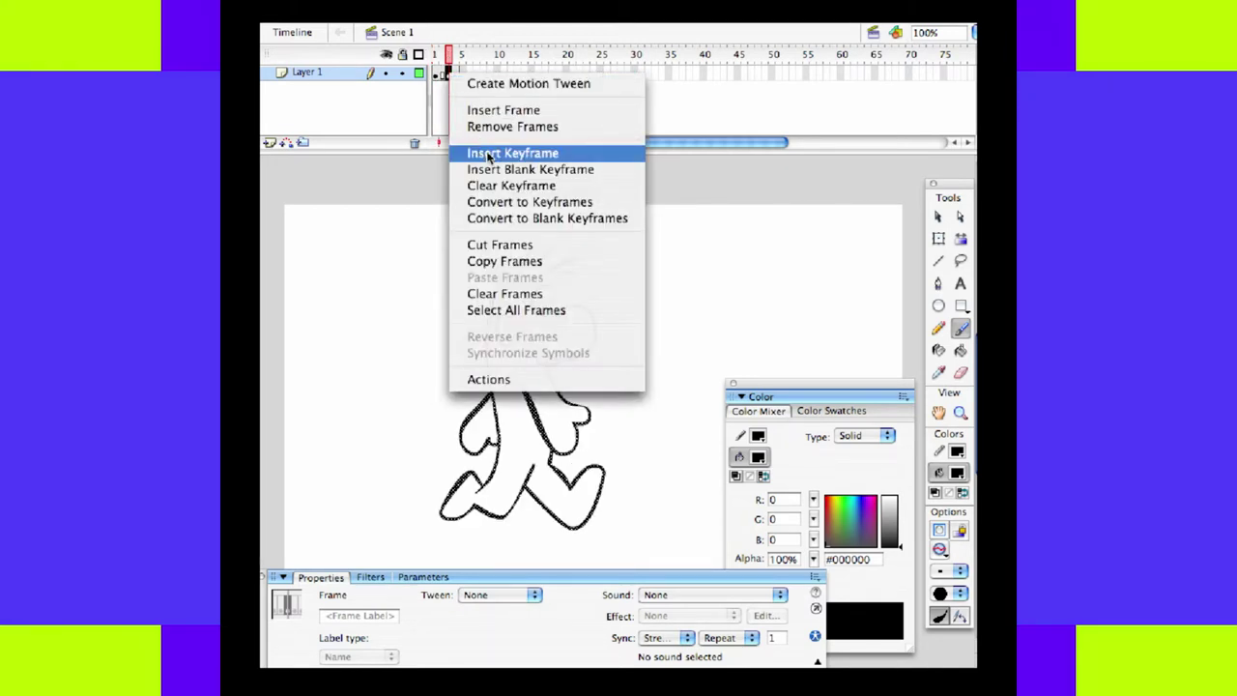
{"action": "left_click", "coordinate": [501, 113]}
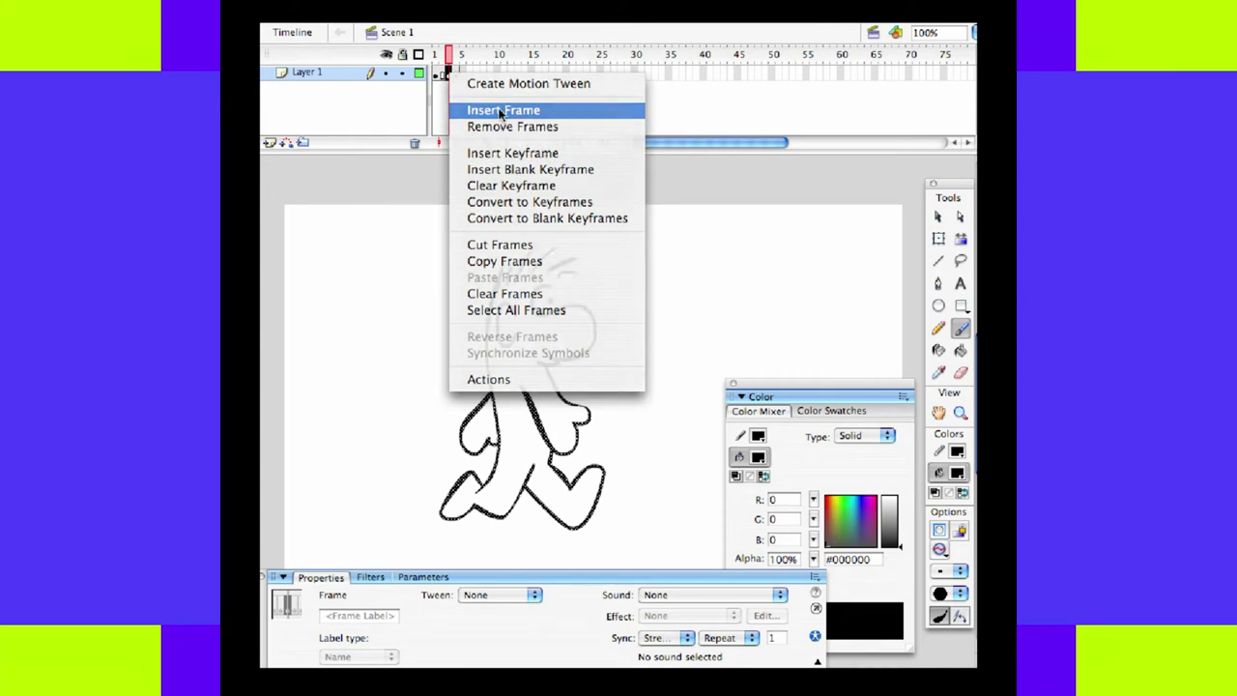
- Scrub the playhead back from frame 5 to review the timing of the held poses
{"action": "left_click", "coordinate": [464, 75]}
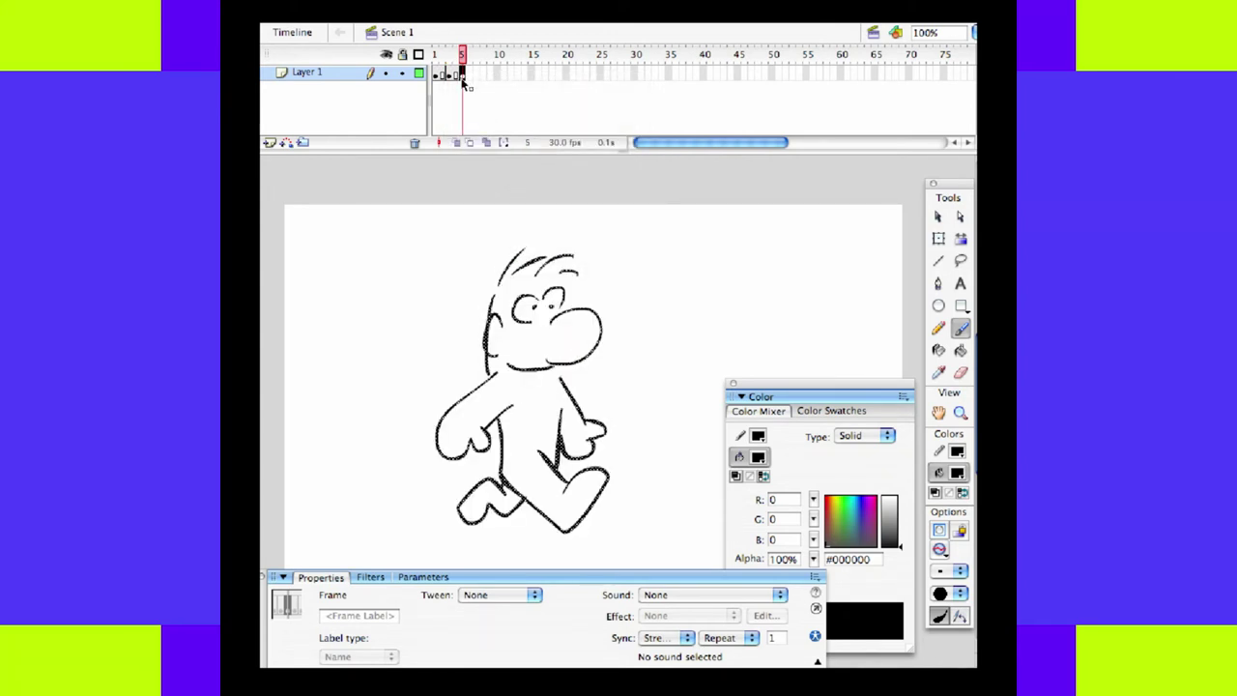
{"action": "right_click", "coordinate": [466, 79]}
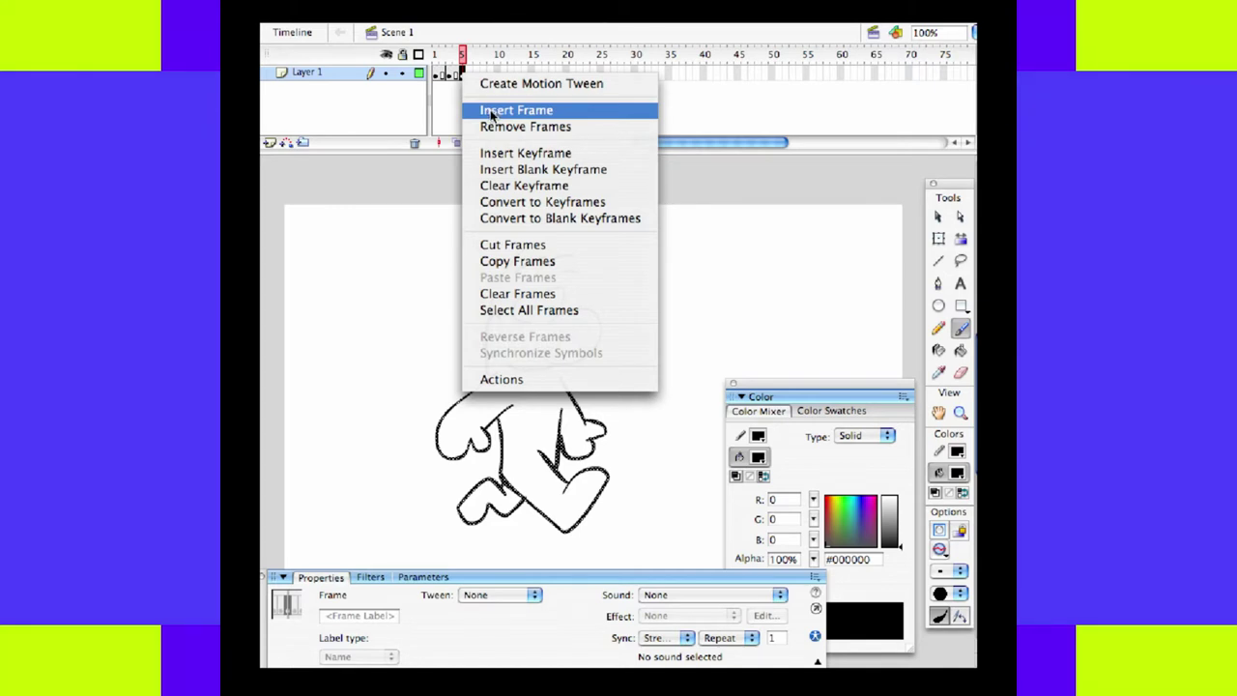
{"action": "left_click", "coordinate": [461, 57]}
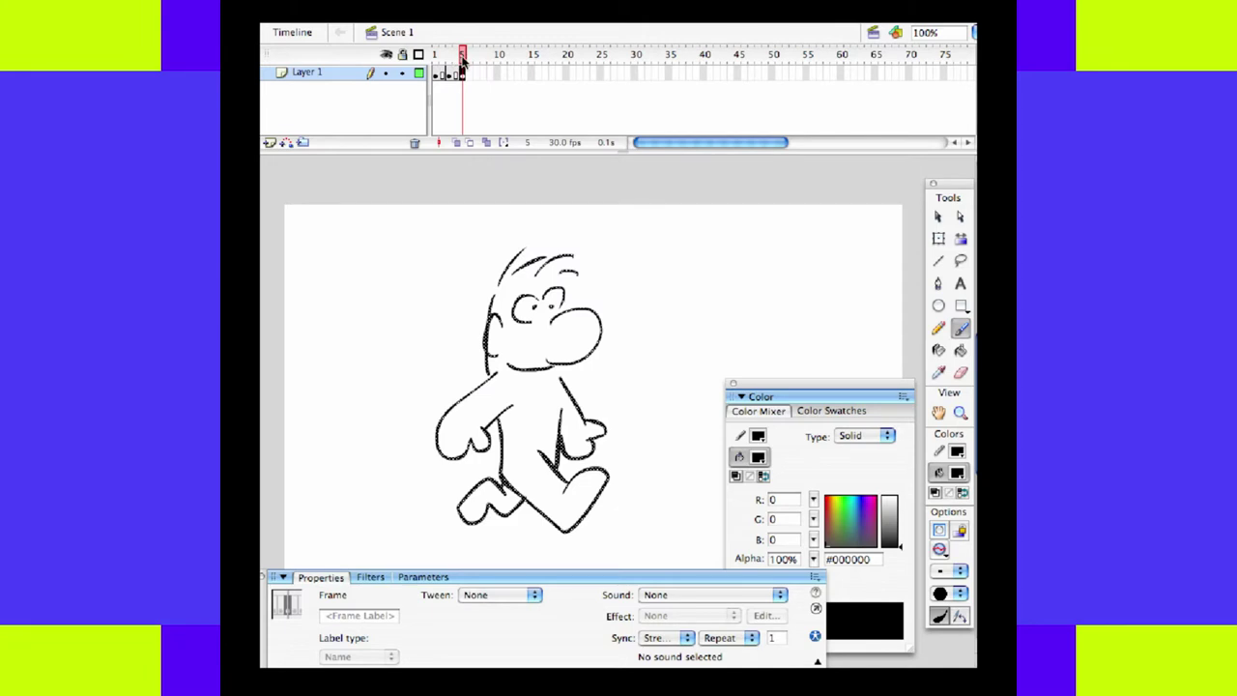
{"action": "mouse_move", "coordinate": [462, 58]}
{"action": "left_mouse_down"}
{"action": "mouse_move", "coordinate": [442, 77]}
{"action": "mouse_move", "coordinate": [462, 92]}
{"action": "mouse_move", "coordinate": [449, 77]}
{"action": "left_mouse_up"}
- Select frames 1 to 5 and convert the held frames 2 and 4 to blank keyframes
{"action": "left_click", "coordinate": [443, 73]}
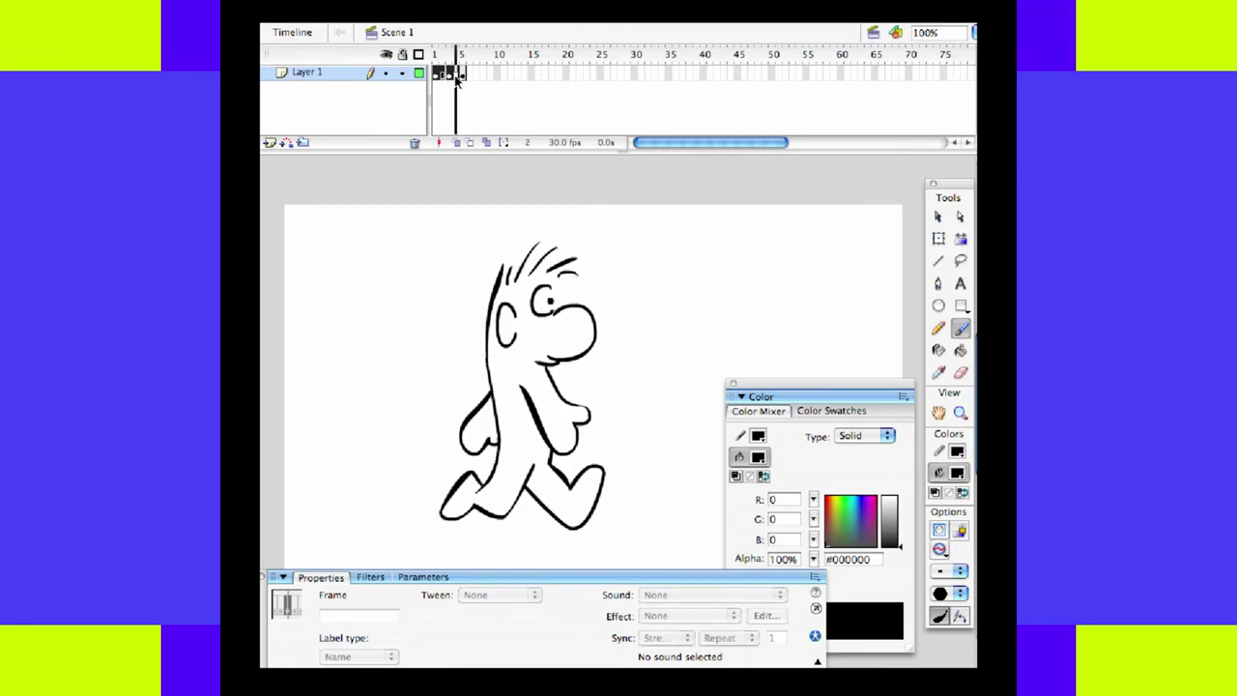
{"action": "left_click", "coordinate": [458, 77]}
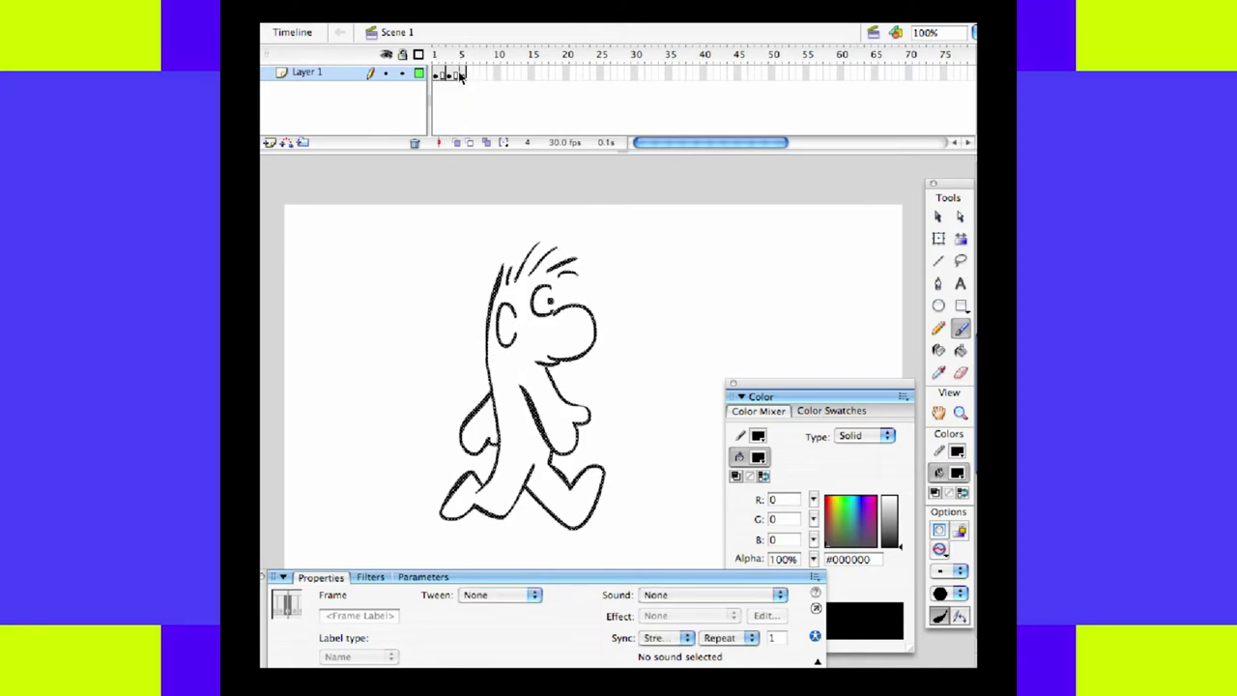
{"action": "left_click", "coordinate": [433, 75]}
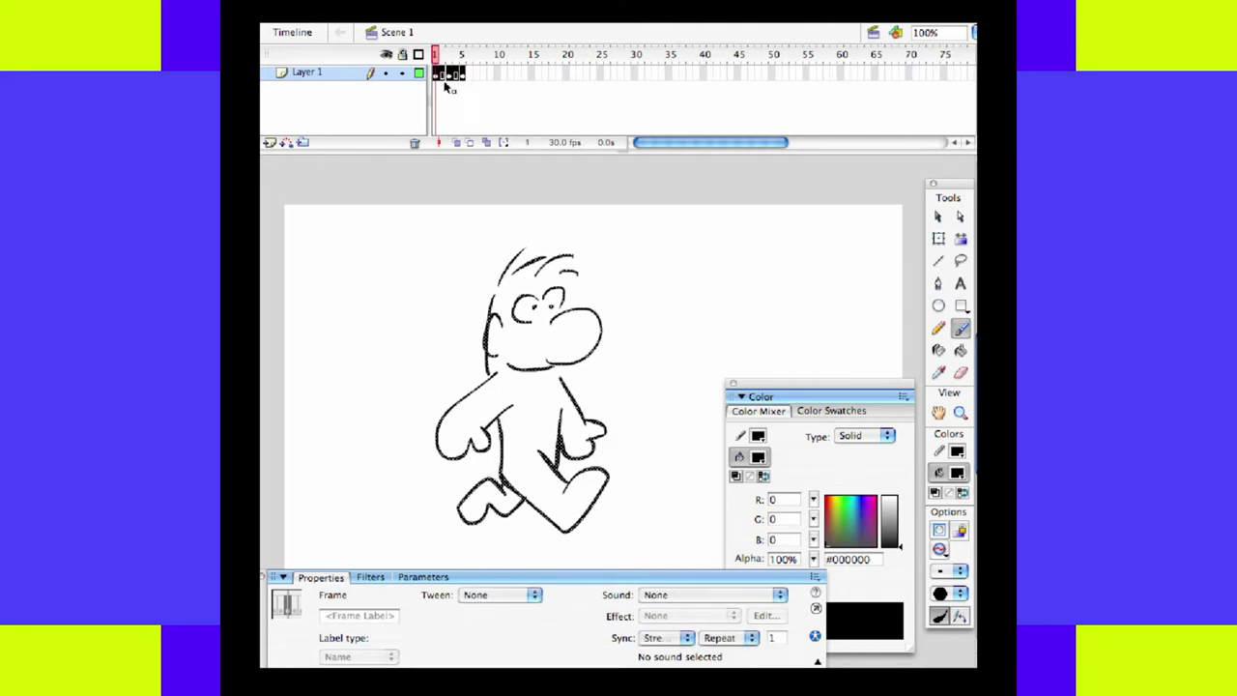
{"action": "right_click", "coordinate": [450, 79]}
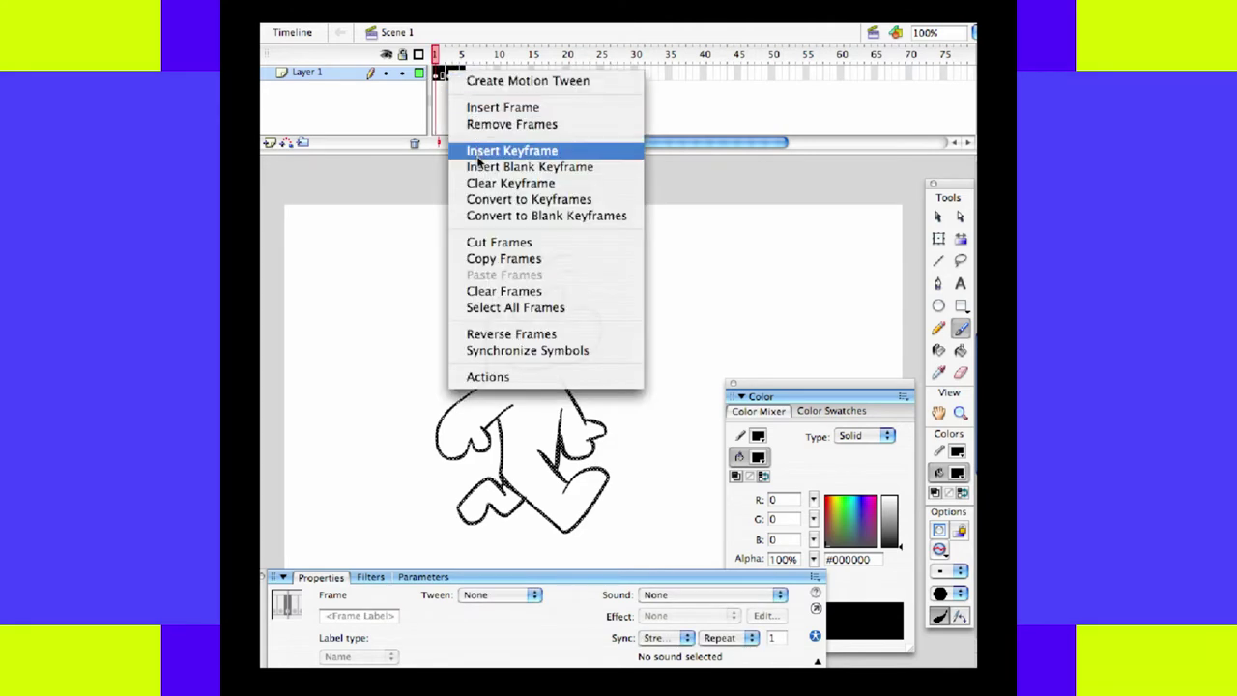
{"action": "left_click", "coordinate": [500, 216]}
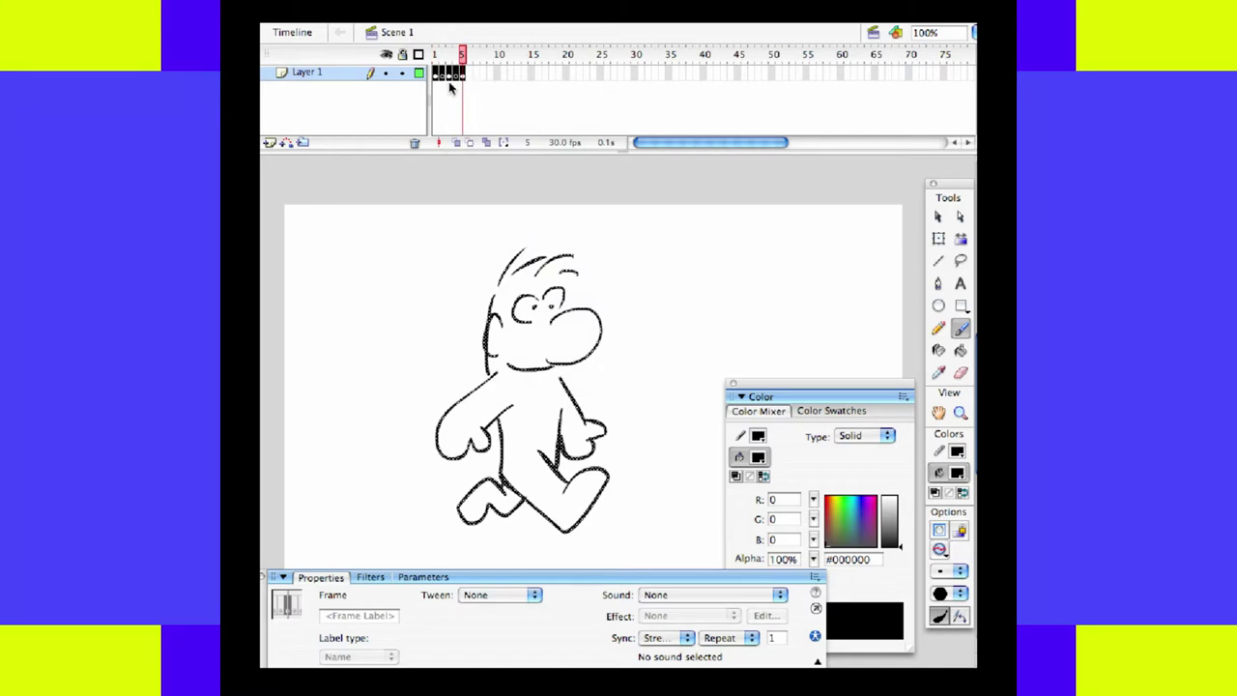
- Go to blank frame 2 and turn on onion skinning with its range limited to frames 1 to 3
{"action": "left_click", "coordinate": [442, 74]}
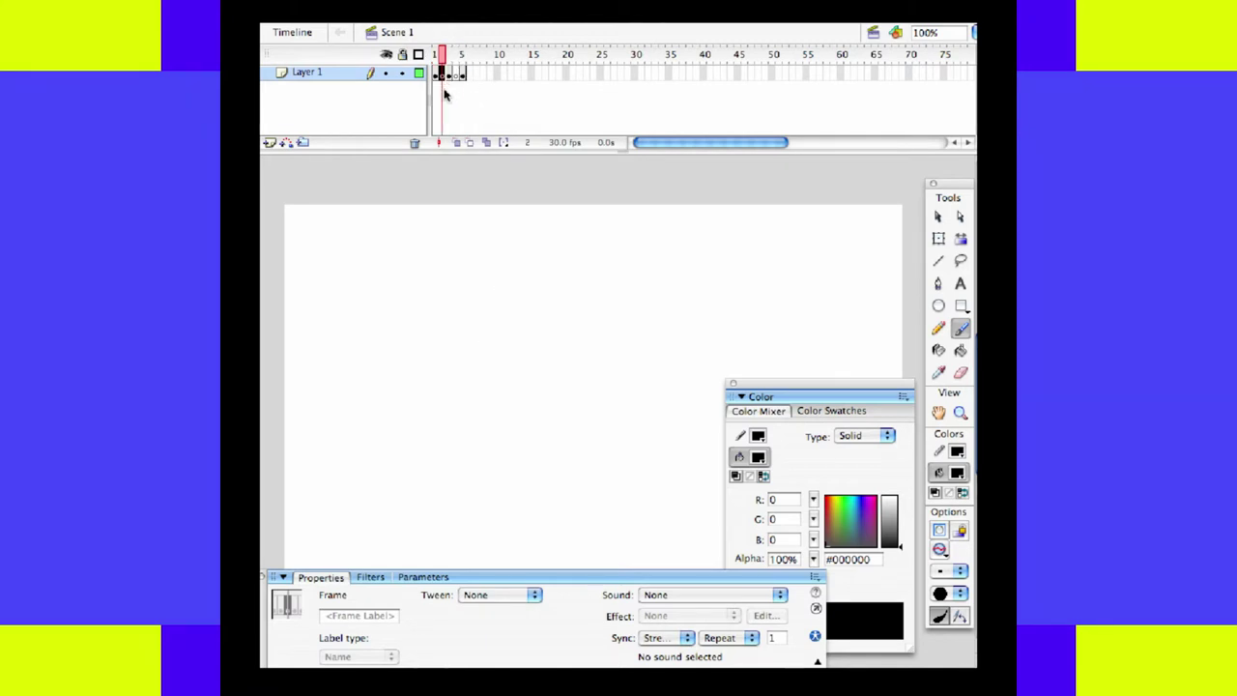
{"action": "left_click", "coordinate": [455, 75]}
{"action": "left_click", "coordinate": [443, 76]}
{"action": "left_click", "coordinate": [457, 144]}
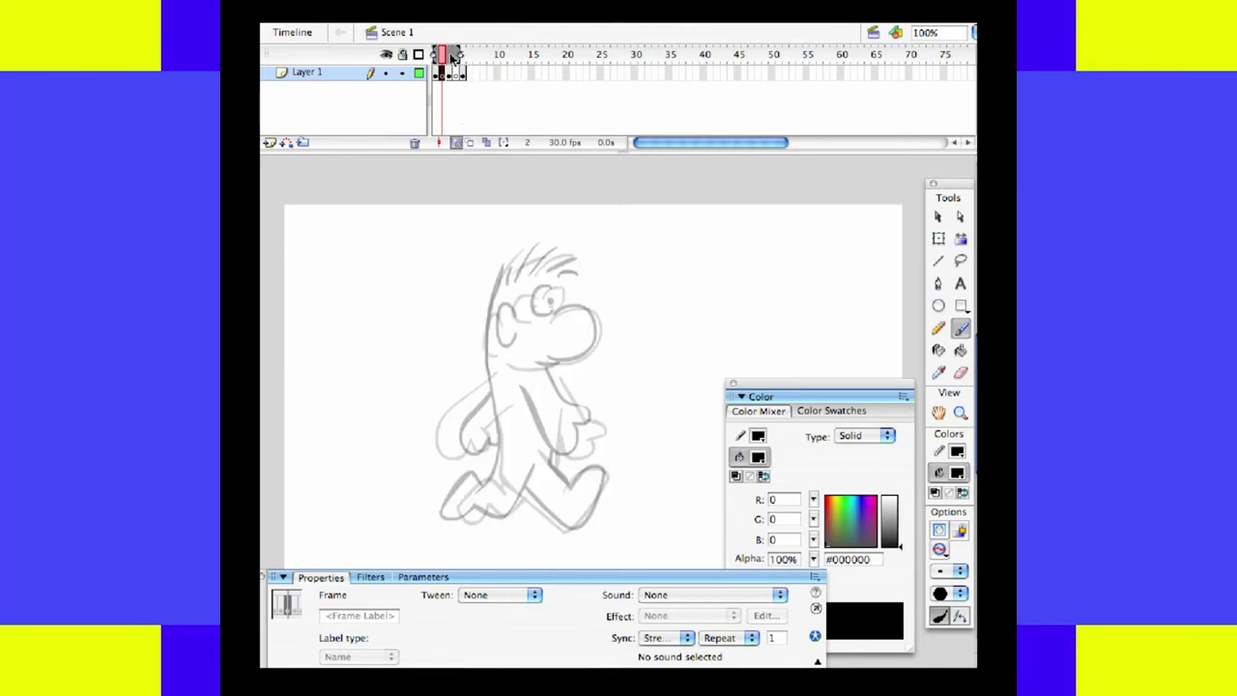
{"action": "left_click_drag", "start_coordinate": [449, 57], "coordinate": [450, 63]}
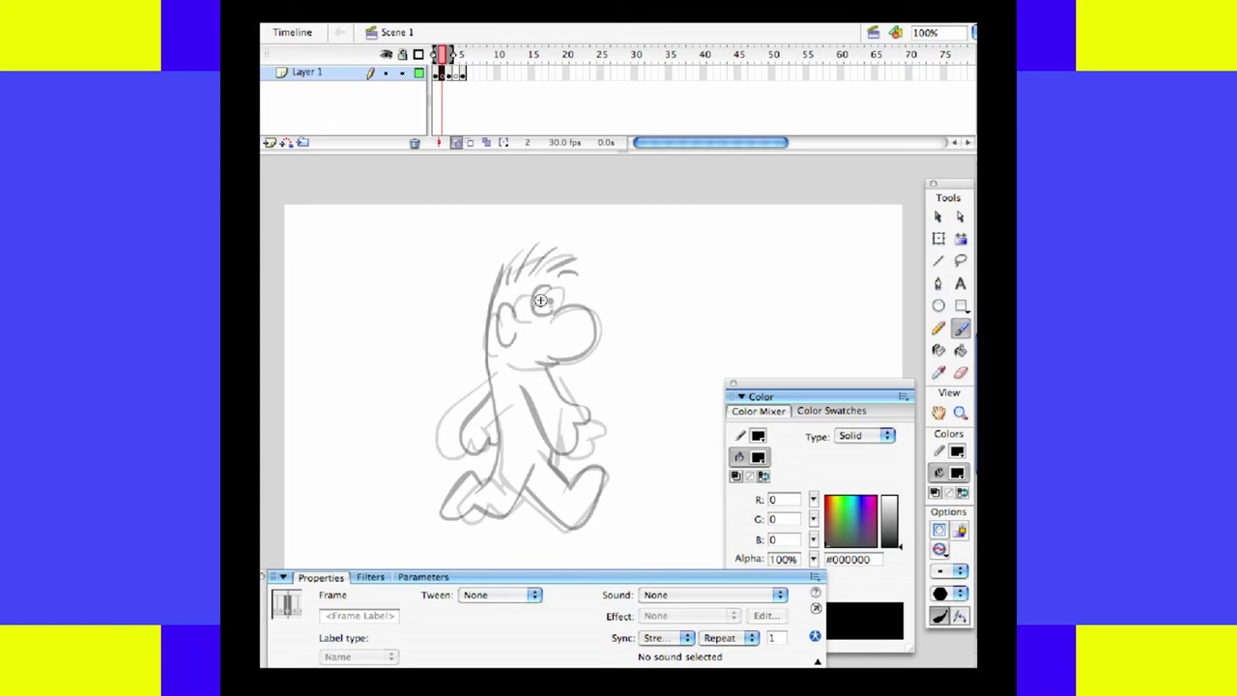
- Brush in the character's eyes, nose, mouth, ear, hair and straight hanging arm on frame 2, guided by the neighbouring poses
{"action": "mouse_move", "coordinate": [540, 291]}
{"action": "left_mouse_down"}
{"action": "mouse_move", "coordinate": [526, 298]}
{"action": "mouse_move", "coordinate": [553, 312]}
{"action": "left_mouse_up"}
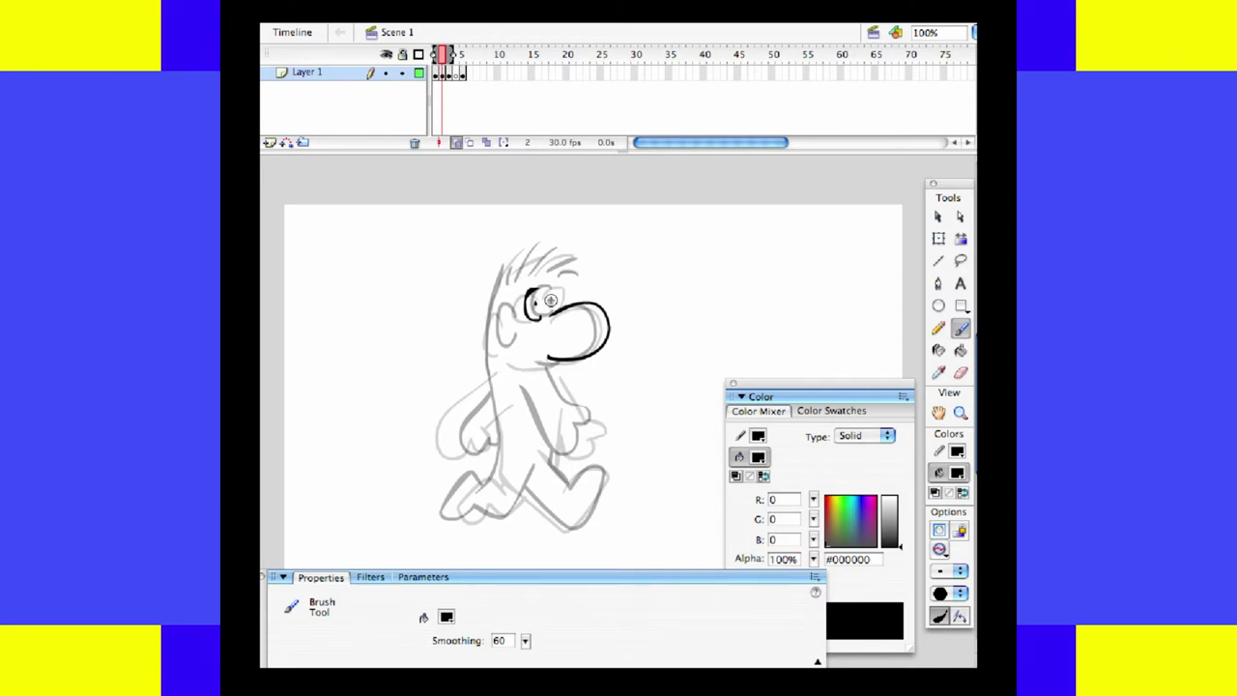
{"action": "mouse_move", "coordinate": [555, 286]}
{"action": "left_mouse_down"}
{"action": "mouse_move", "coordinate": [550, 311]}
{"action": "mouse_move", "coordinate": [504, 309]}
{"action": "left_mouse_up"}
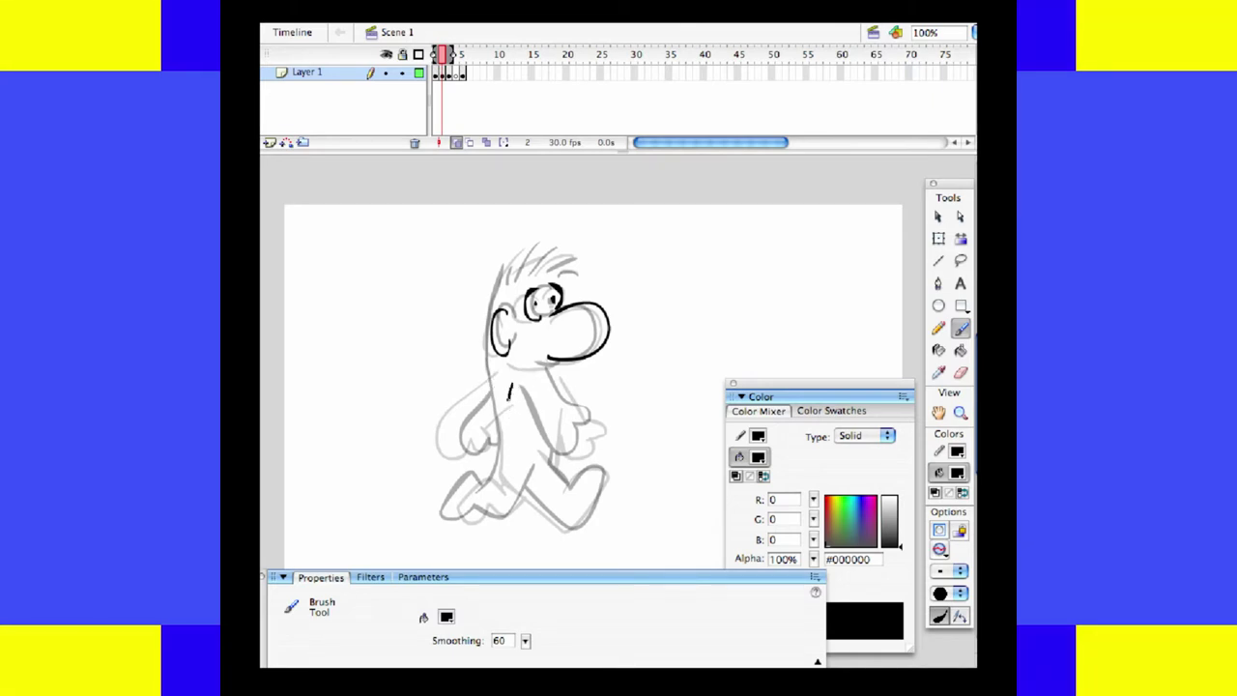
{"action": "left_click_drag", "start_coordinate": [529, 460], "coordinate": [543, 421]}
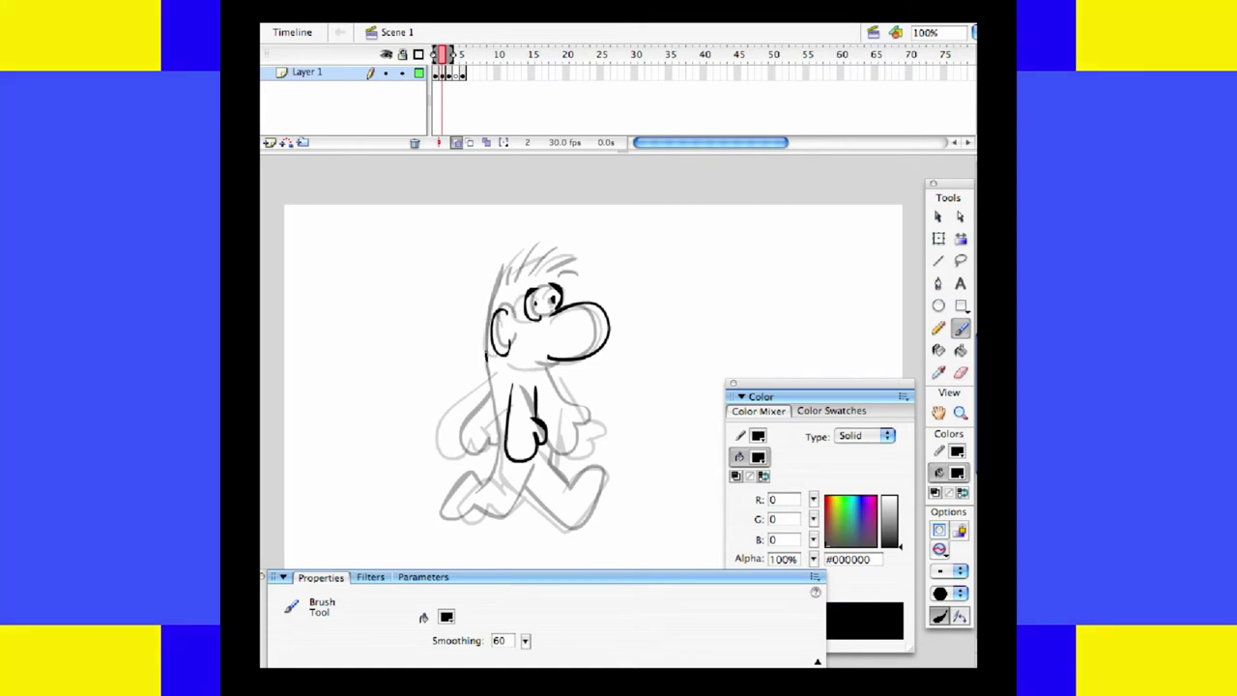
{"action": "mouse_move", "coordinate": [503, 260]}
{"action": "left_mouse_down"}
{"action": "mouse_move", "coordinate": [510, 280]}
{"action": "mouse_move", "coordinate": [538, 243]}
{"action": "mouse_move", "coordinate": [562, 262]}
{"action": "left_mouse_up"}
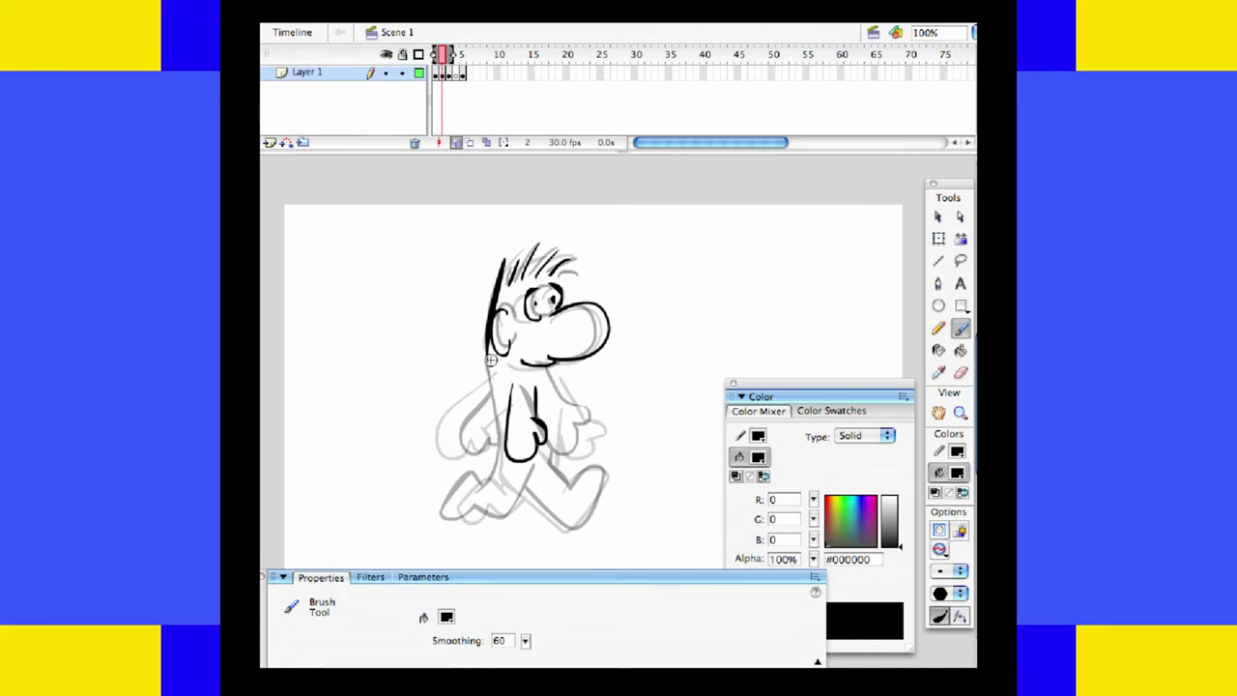
- Draw the back, belly, planted foot and passing legs to complete the in-between pose on frame 2
{"action": "left_click_drag", "start_coordinate": [490, 338], "coordinate": [500, 475]}
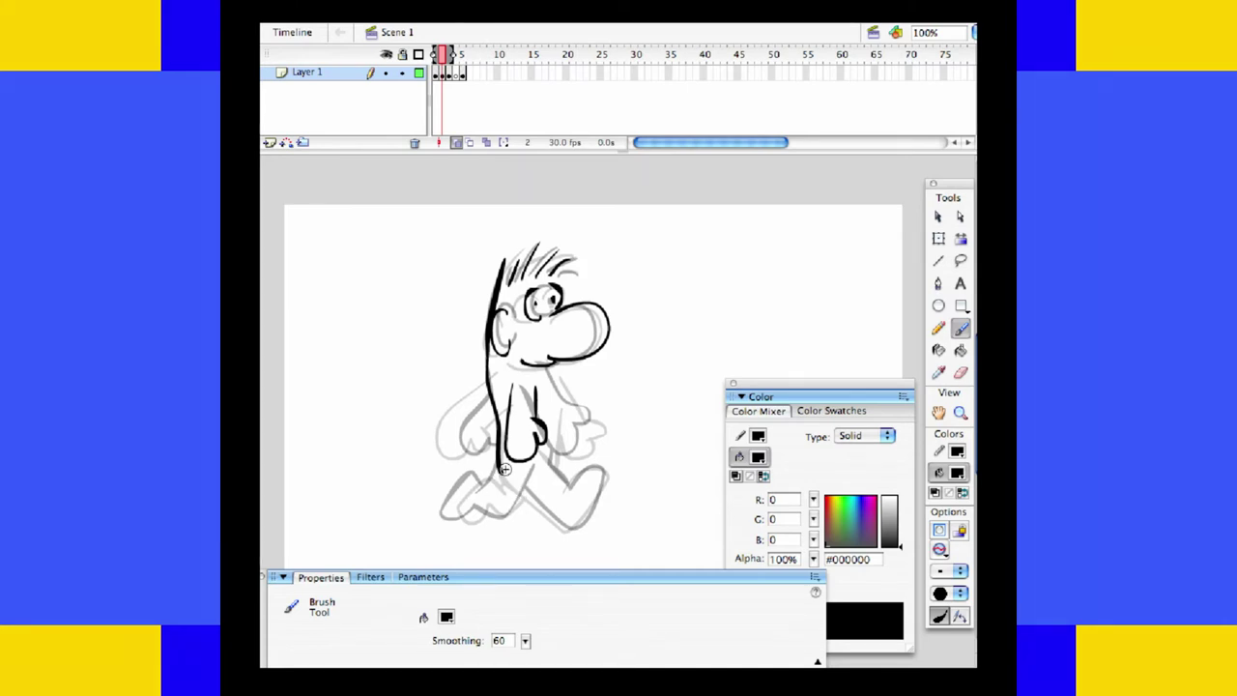
{"action": "left_click_drag", "start_coordinate": [501, 476], "coordinate": [519, 497]}
{"action": "left_click_drag", "start_coordinate": [560, 529], "coordinate": [537, 506]}
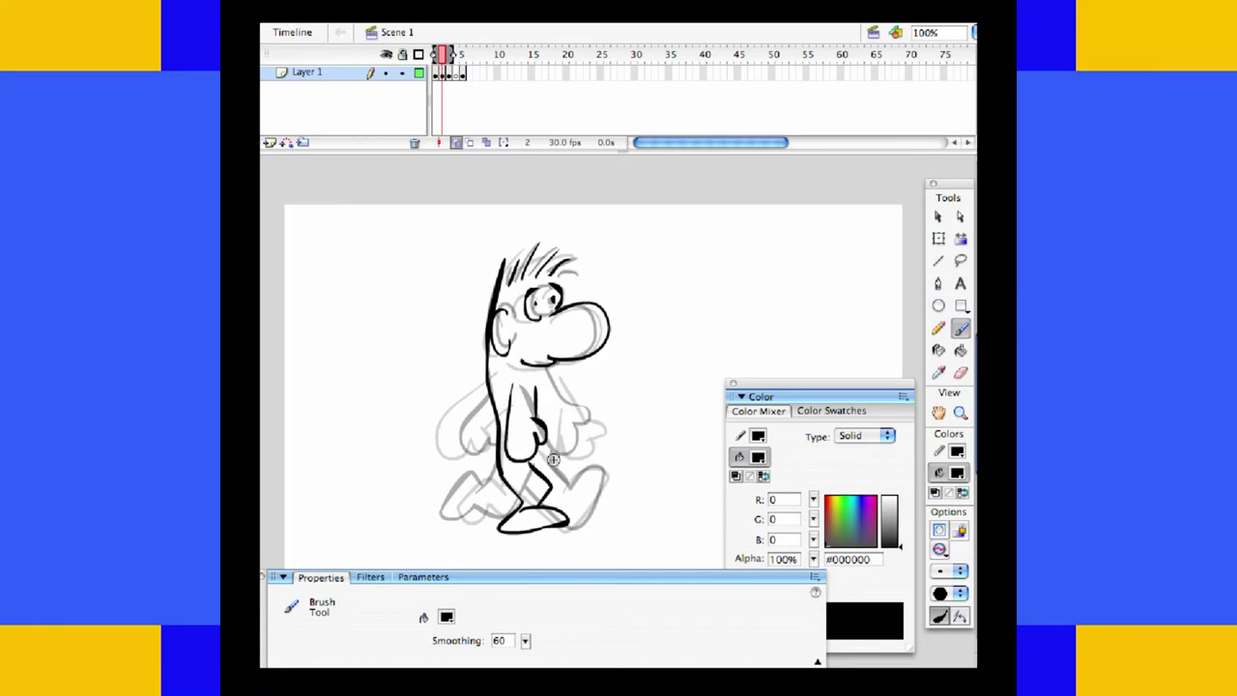
{"action": "left_click_drag", "start_coordinate": [574, 470], "coordinate": [551, 490]}
{"action": "left_click_drag", "start_coordinate": [551, 461], "coordinate": [556, 474]}
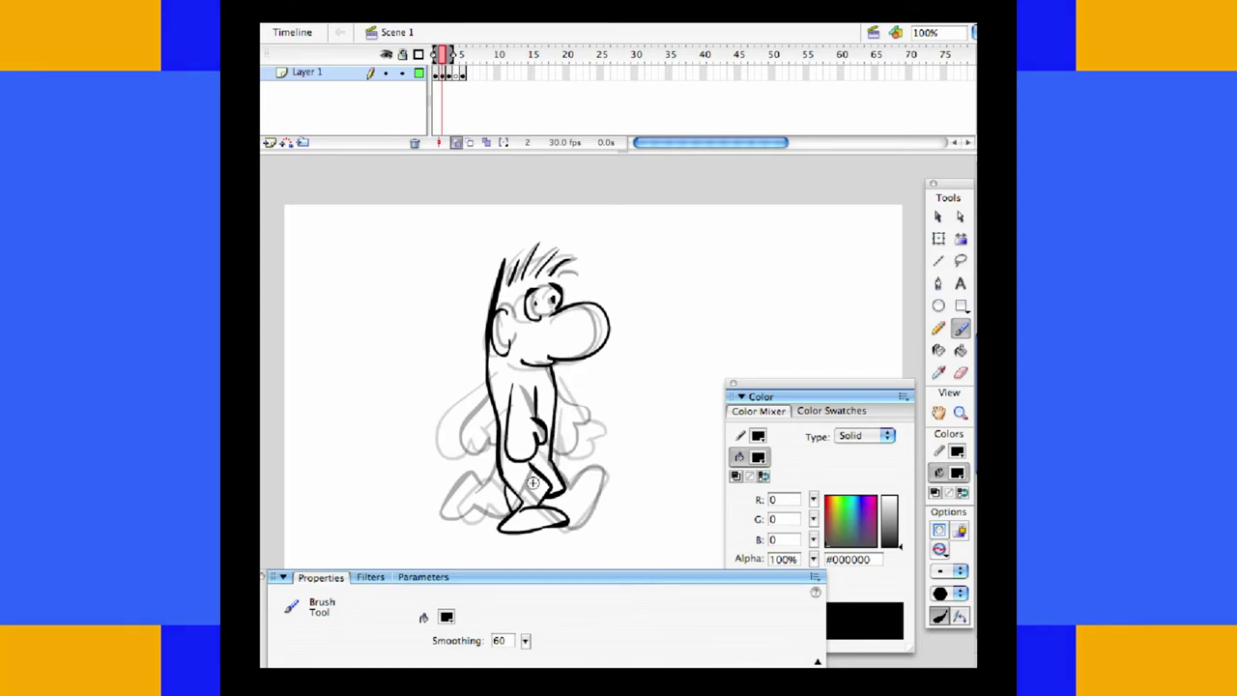
- Turn off onion skinning and flip back and forth through frames 1 to 3 to check the in-between motion
{"action": "left_click", "coordinate": [457, 144]}
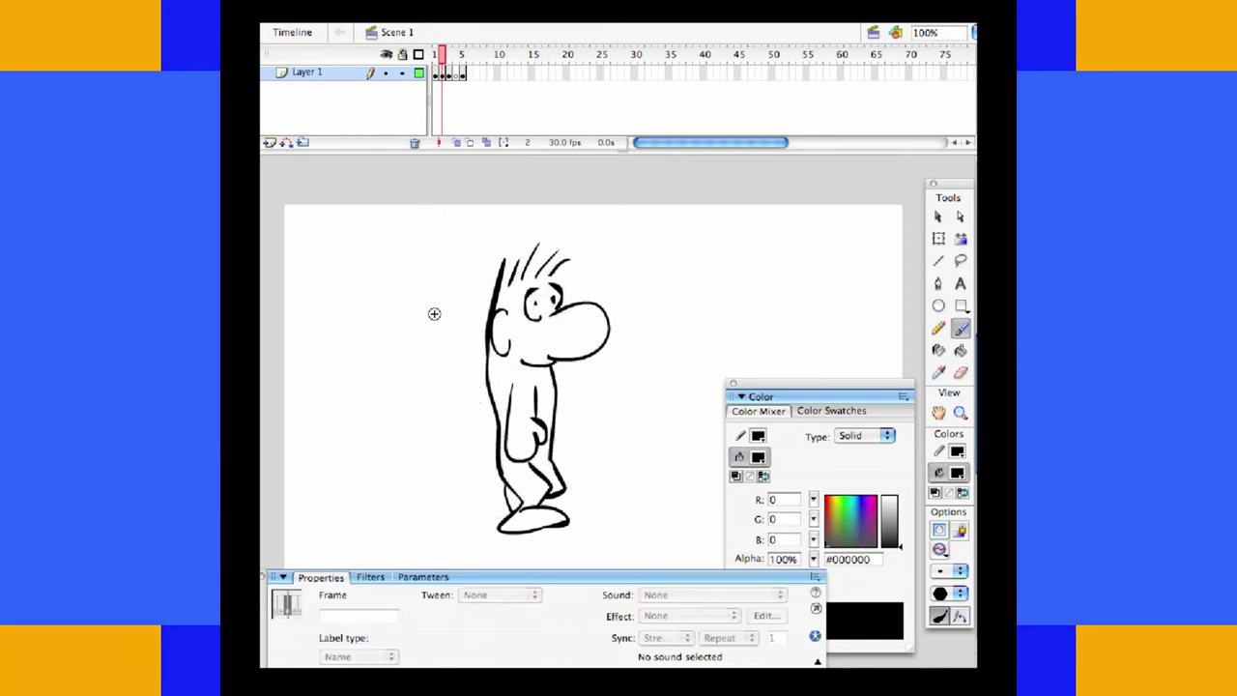
{"action": "key", "text": "period"}
{"action": "key", "text": "comma"}
{"action": "key", "text": "period"}
{"action": "key", "text": "comma"}
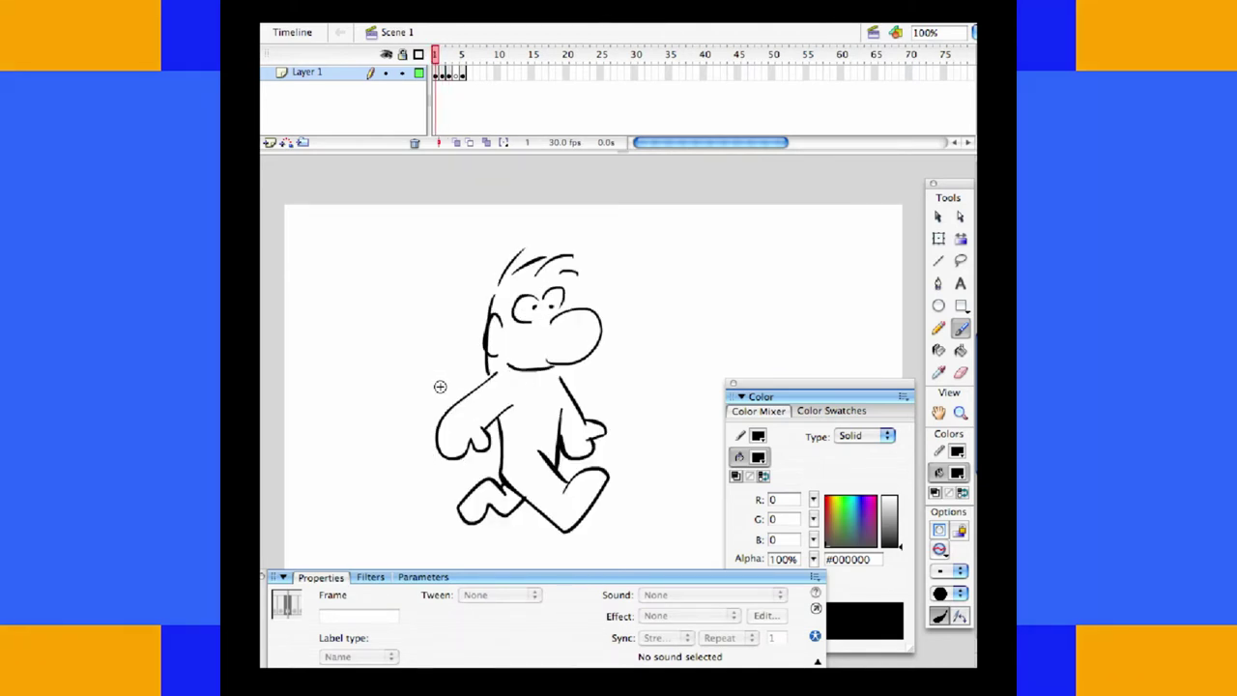
{"action": "key", "text": "period"}
{"action": "key", "text": "comma"}
{"action": "key", "text": "period"}
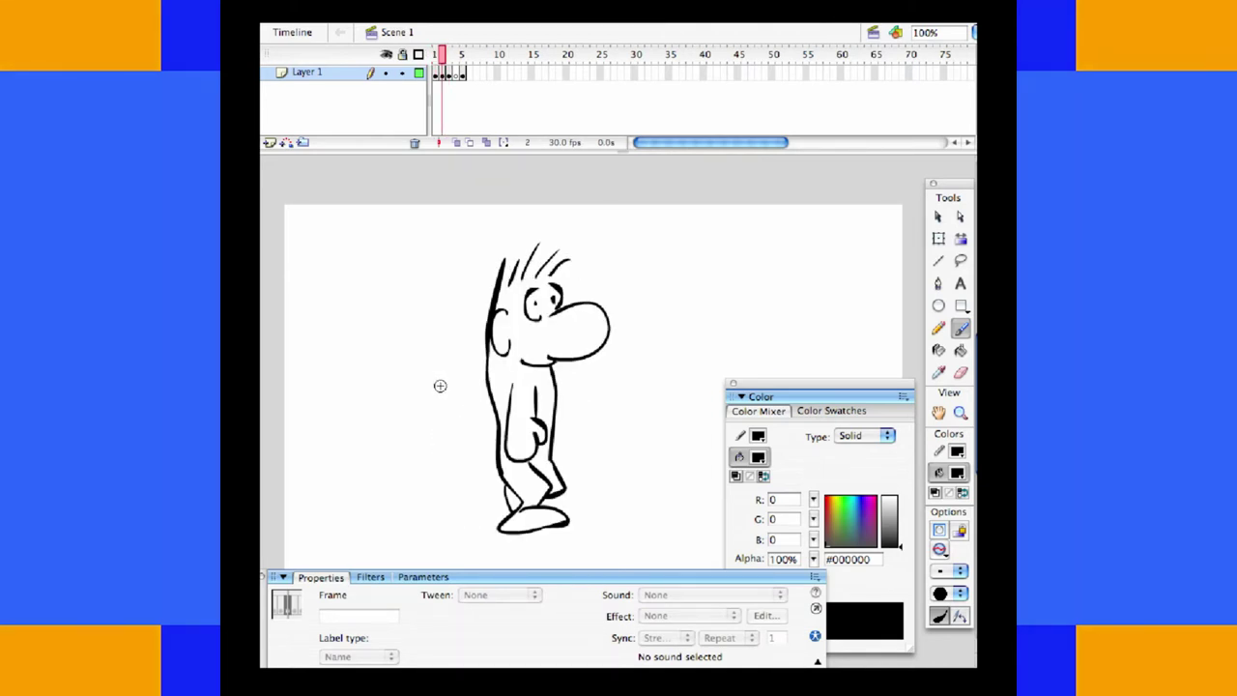
{"action": "key", "text": "comma"}
{"action": "key", "text": "period"}
{"action": "key", "text": "period"}
{"action": "key", "text": "comma"}
- Go to blank frame 4, turn on onion skinning and draw the character's two eyes
{"action": "left_click", "coordinate": [444, 75]}
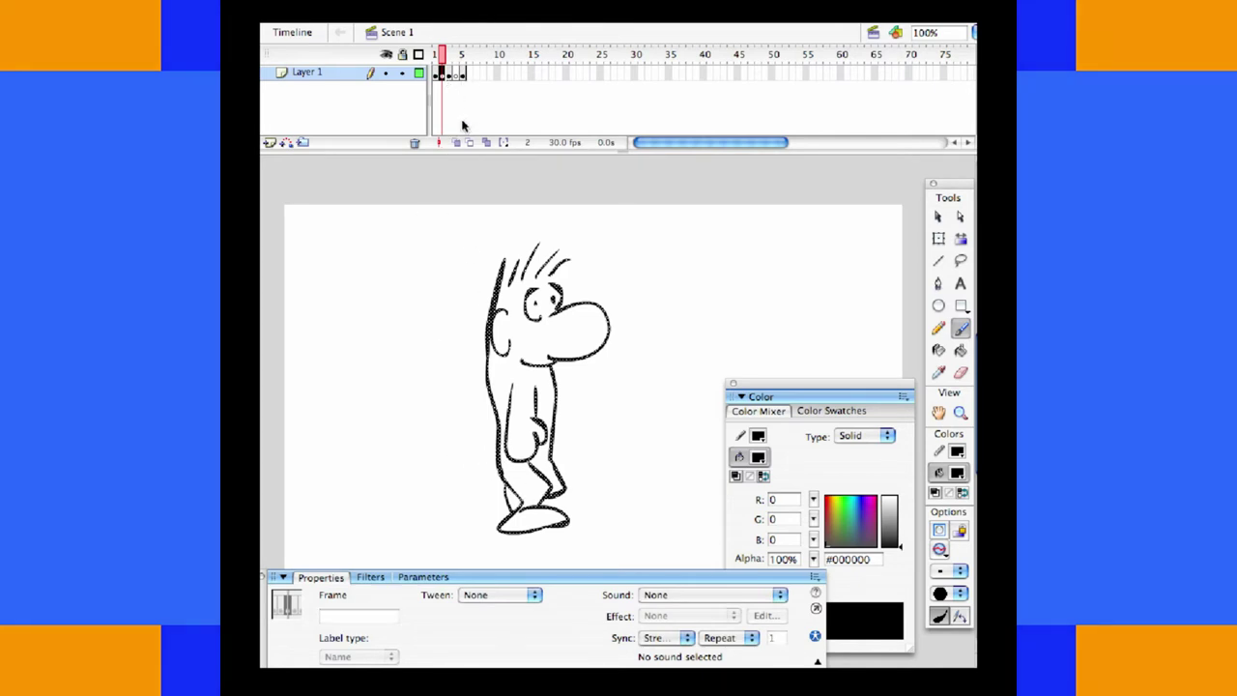
{"action": "left_click", "coordinate": [455, 122]}
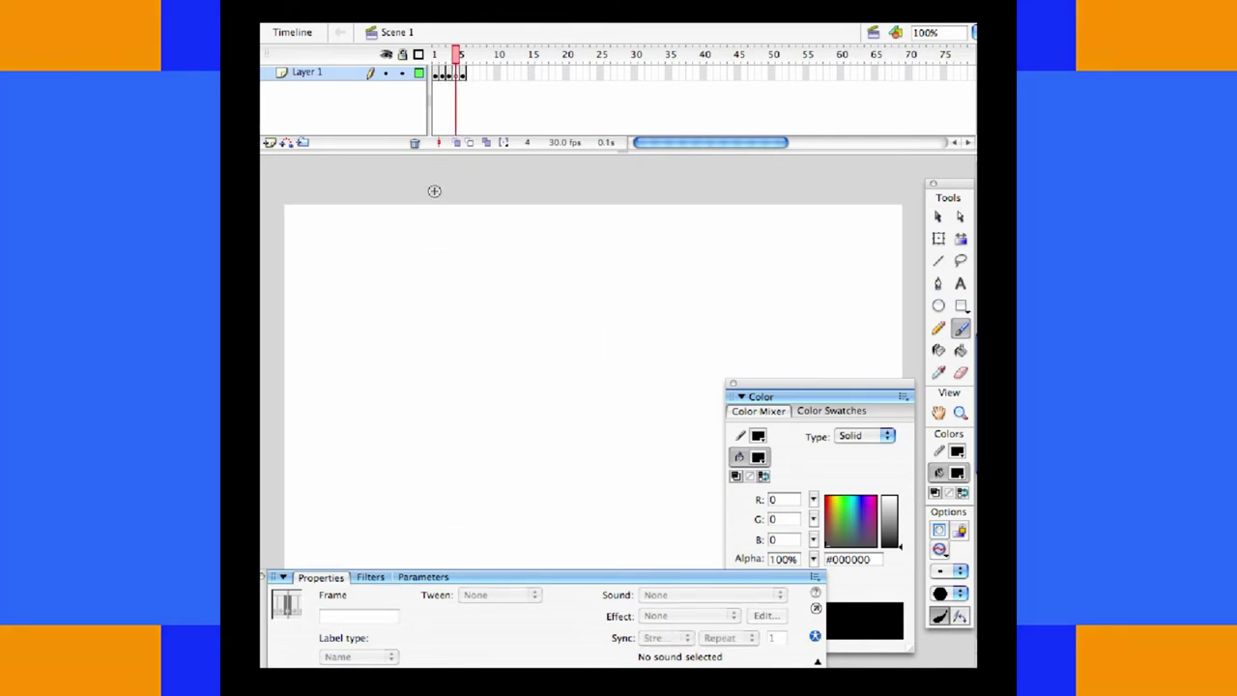
{"action": "left_click", "coordinate": [456, 142]}
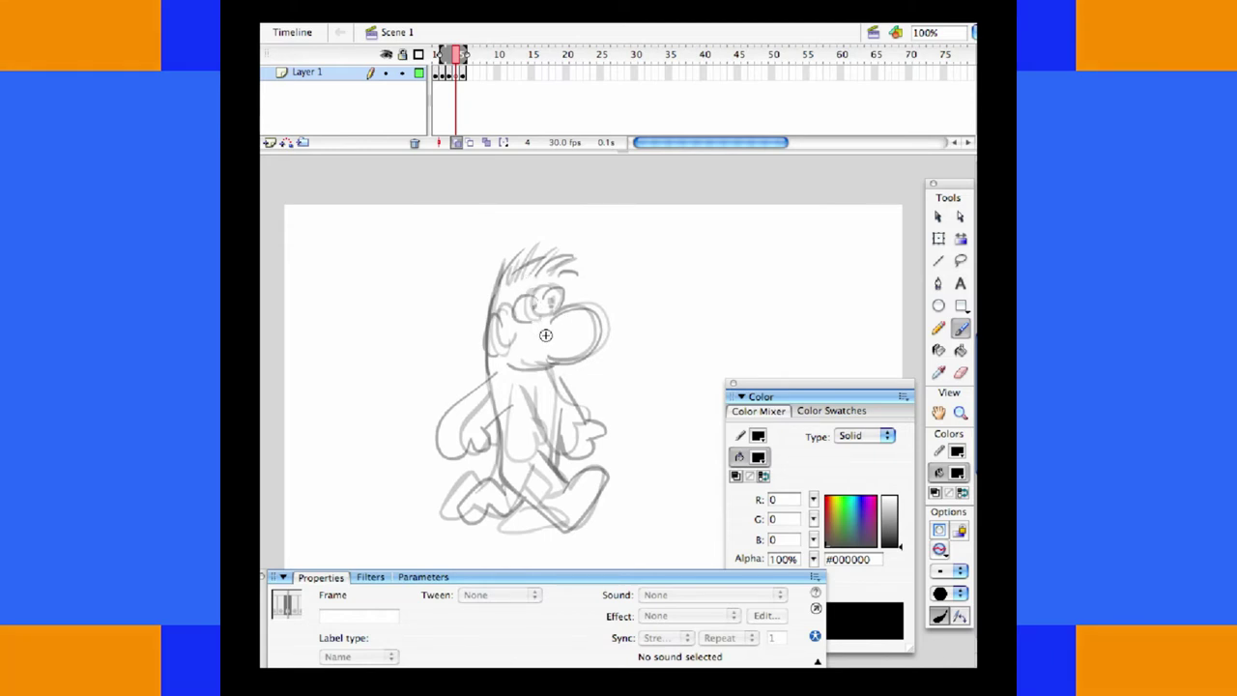
{"action": "left_click_drag", "start_coordinate": [527, 292], "coordinate": [533, 324]}
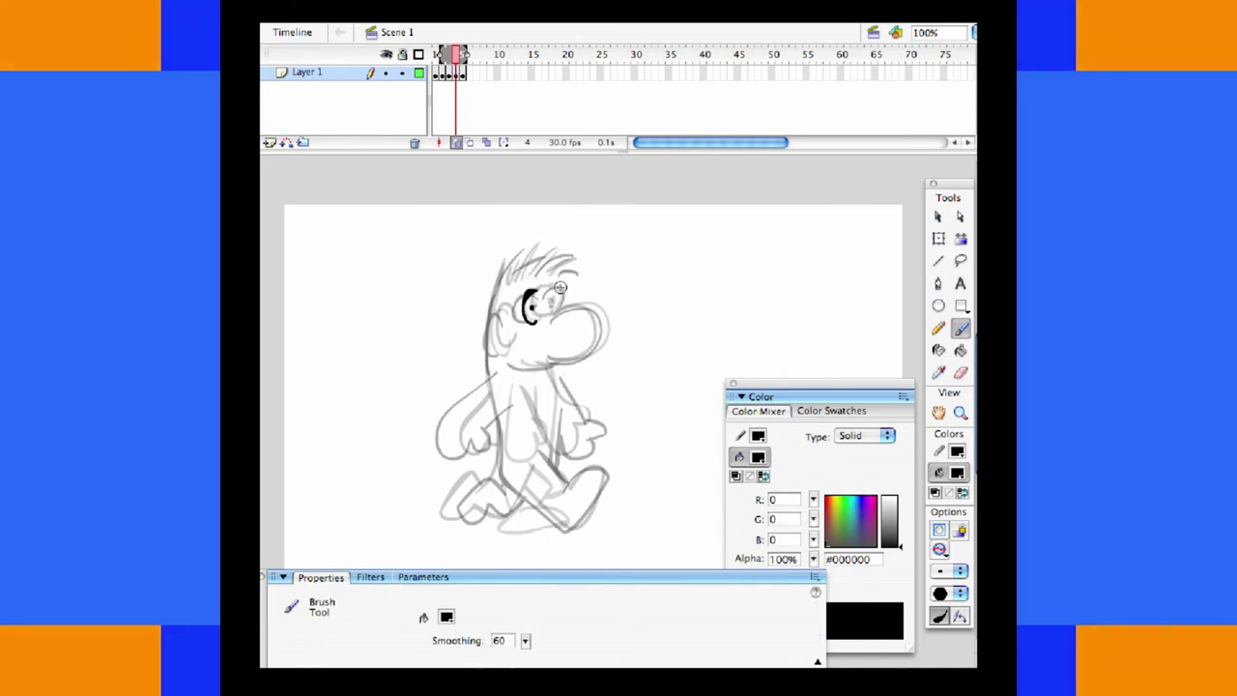
{"action": "left_click_drag", "start_coordinate": [553, 290], "coordinate": [548, 315]}
- Limit the onion skin range to frames 3 to 5, draw the nose and mouth on frame 4, and compare with frame 3
{"action": "left_click", "coordinate": [440, 56]}
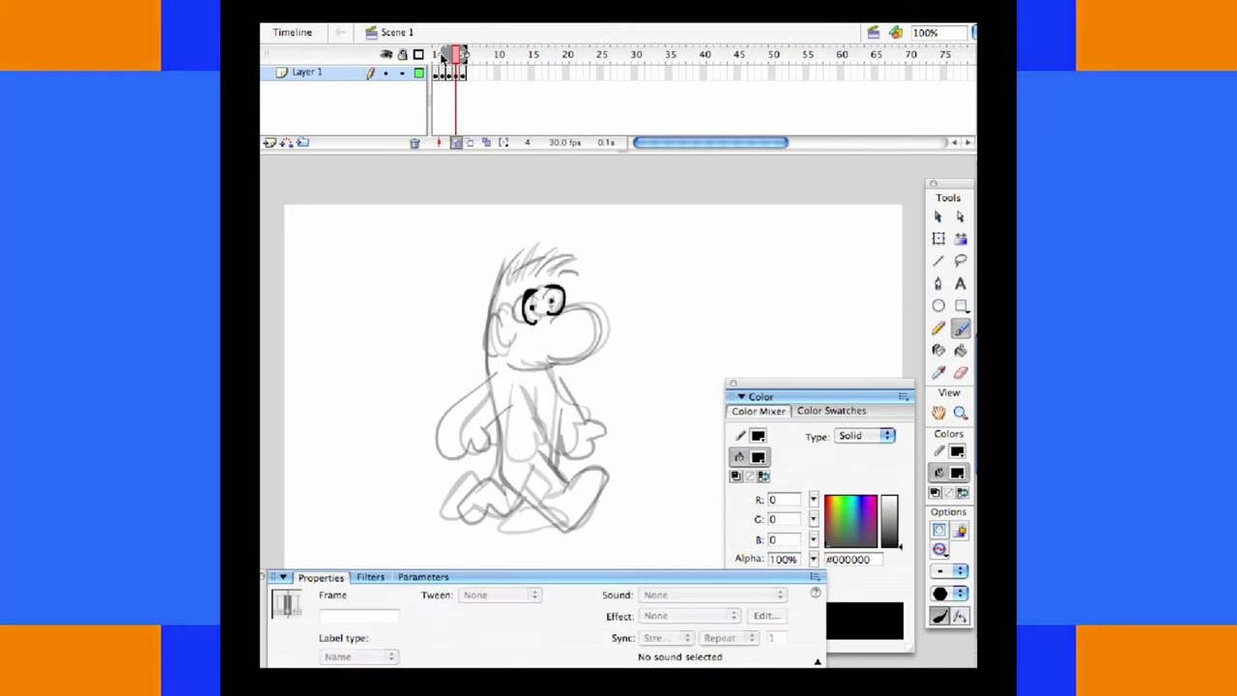
{"action": "left_click", "coordinate": [450, 56]}
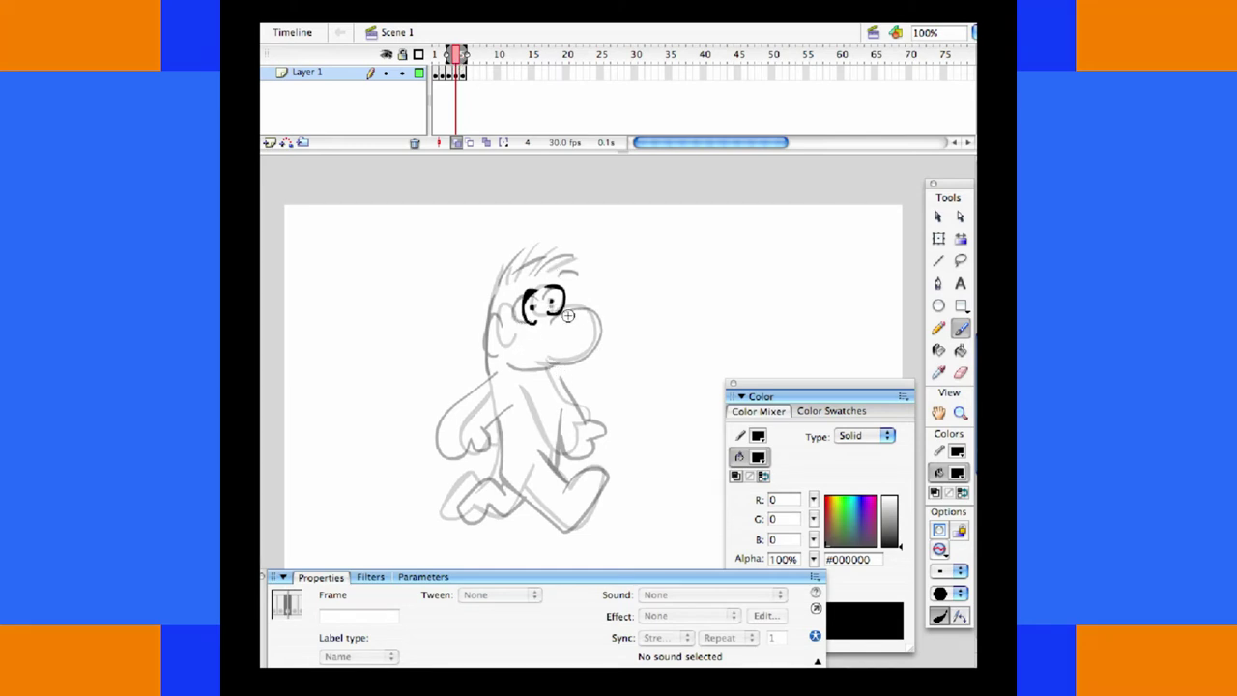
{"action": "left_click_drag", "start_coordinate": [550, 315], "coordinate": [601, 316]}
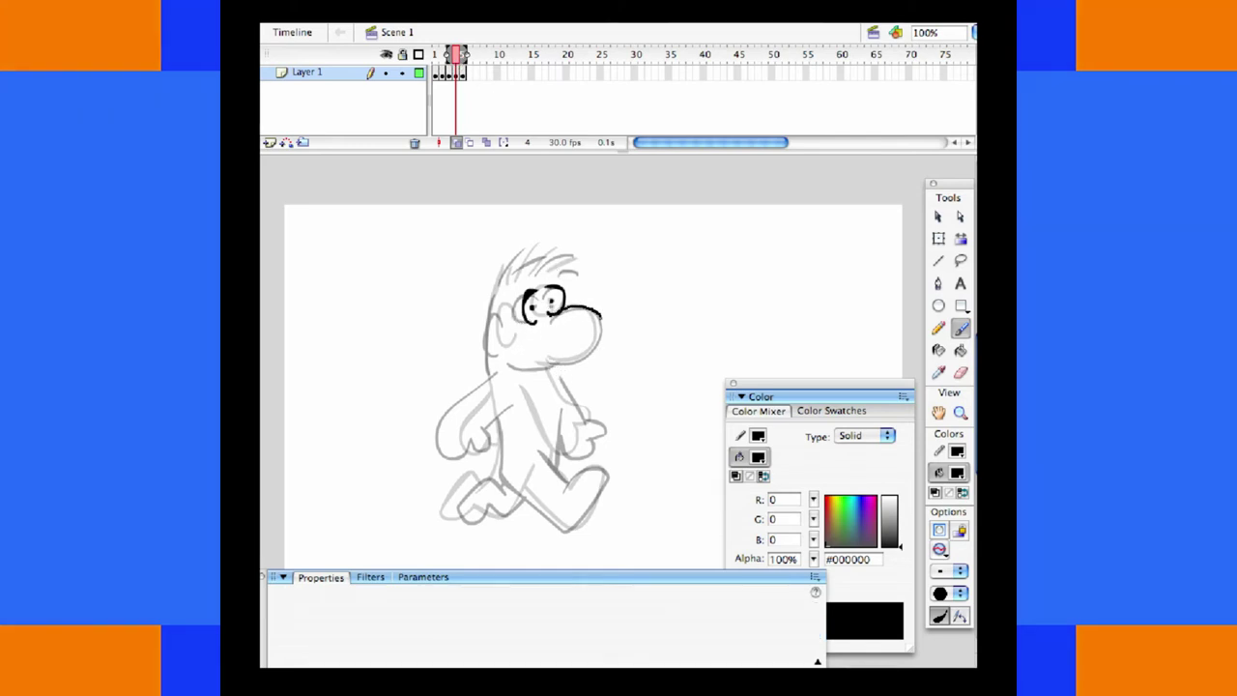
{"action": "left_click_drag", "start_coordinate": [542, 362], "coordinate": [540, 363]}
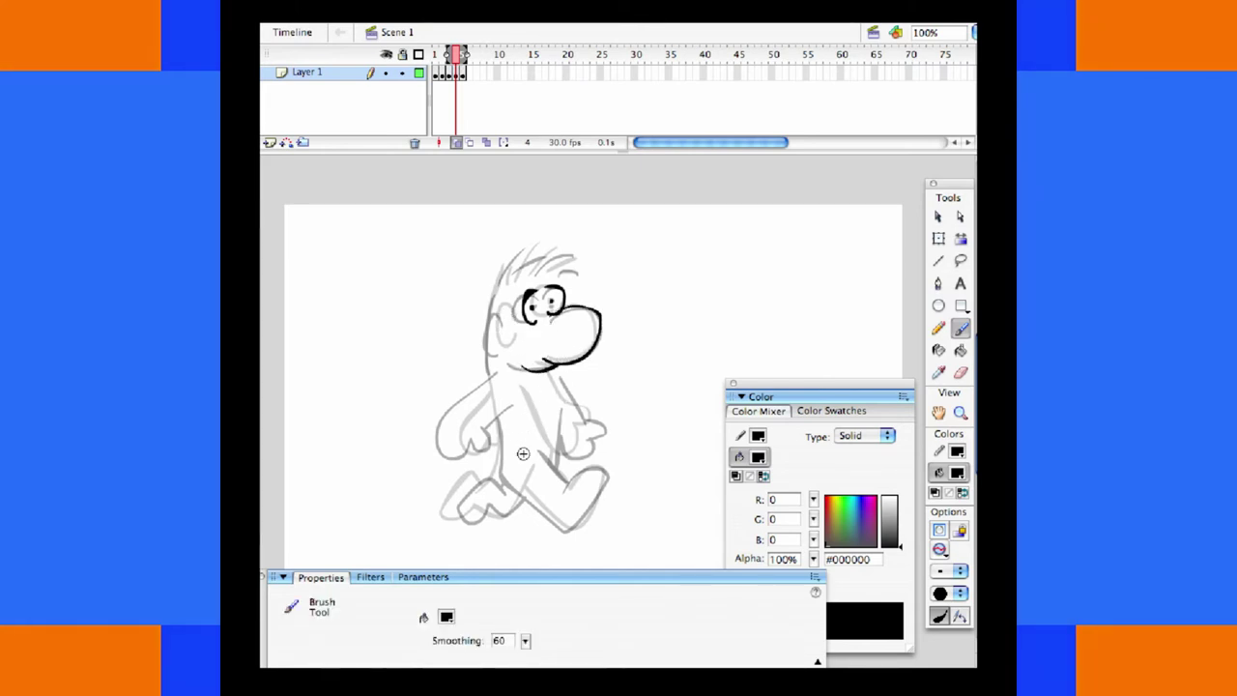
{"action": "key", "text": "comma"}
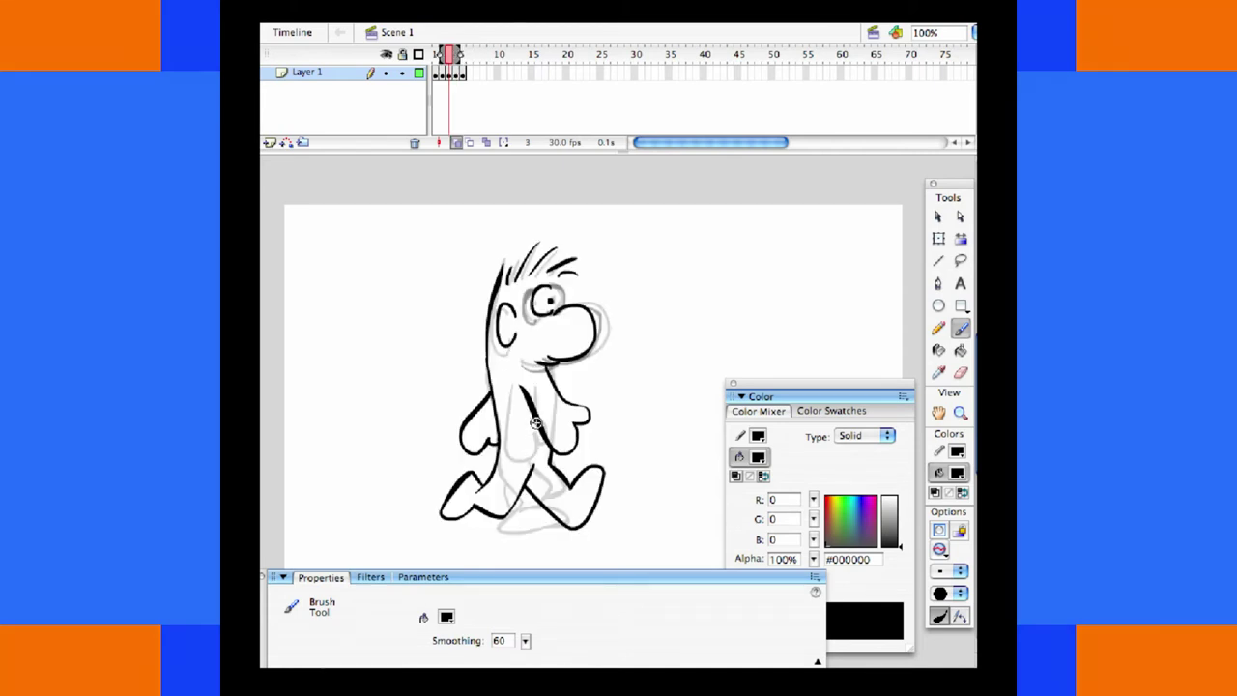
{"action": "key", "text": "period"}
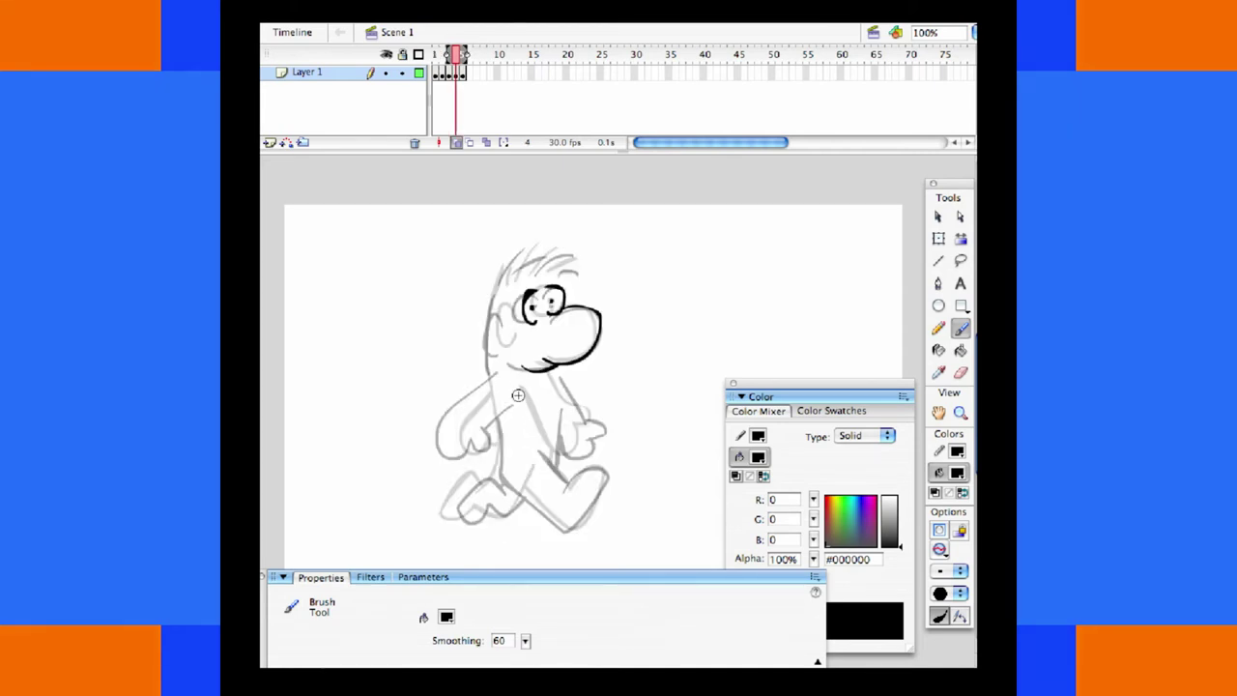
{"action": "mouse_move", "coordinate": [507, 404]}
{"action": "left_mouse_down"}
{"action": "mouse_move", "coordinate": [502, 427]}
{"action": "mouse_move", "coordinate": [537, 452]}
{"action": "mouse_move", "coordinate": [541, 391]}
{"action": "left_mouse_up"}
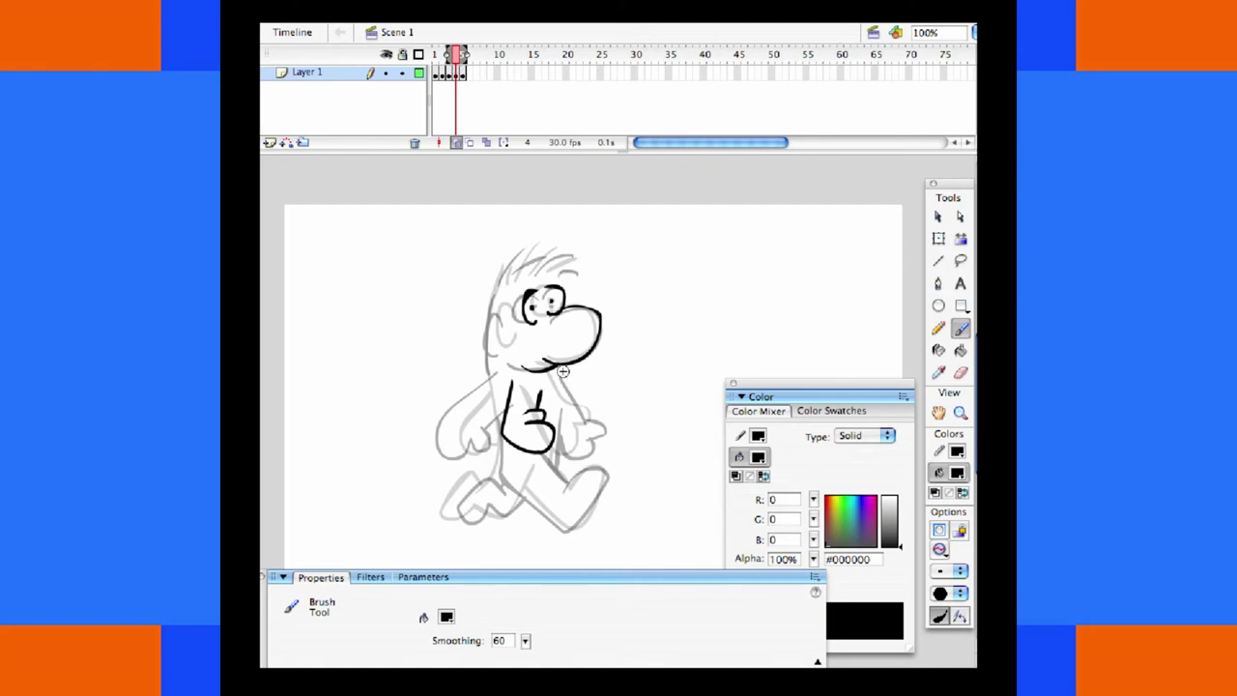
{"action": "key", "text": "ctrl+z"}
{"action": "key", "text": "super+z"}
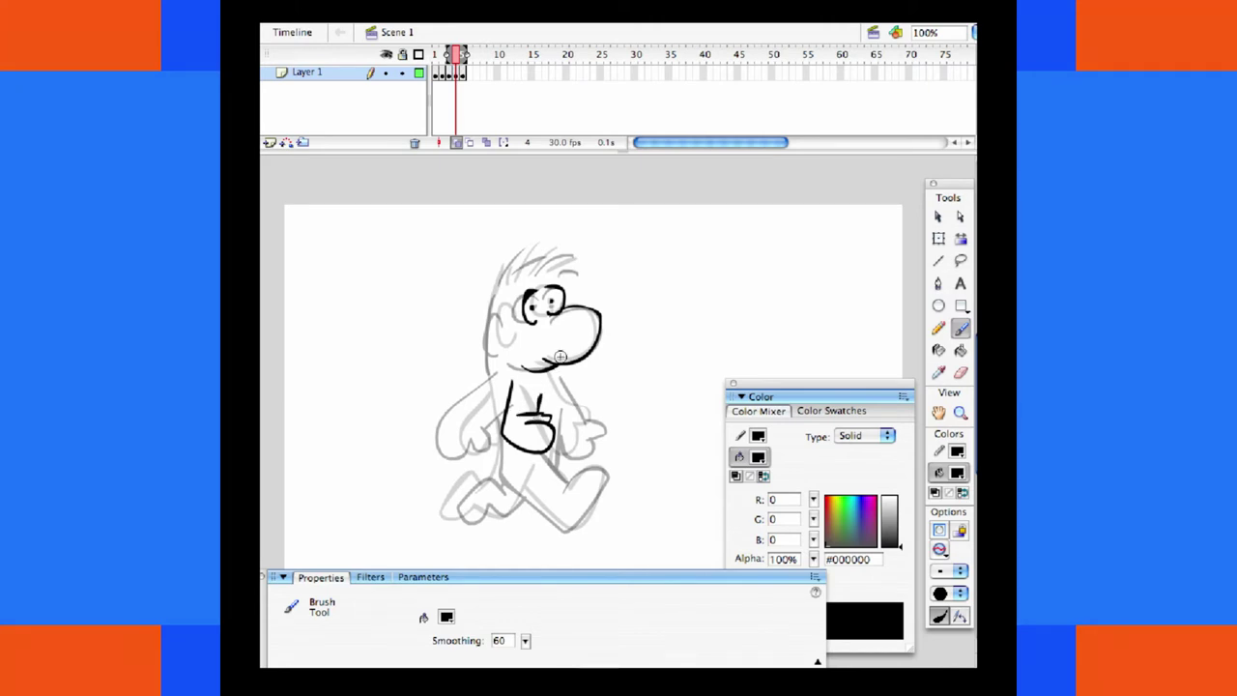
{"action": "key", "text": "super+z"}
{"action": "key", "text": "super+z"}
{"action": "key", "text": "super+z"}
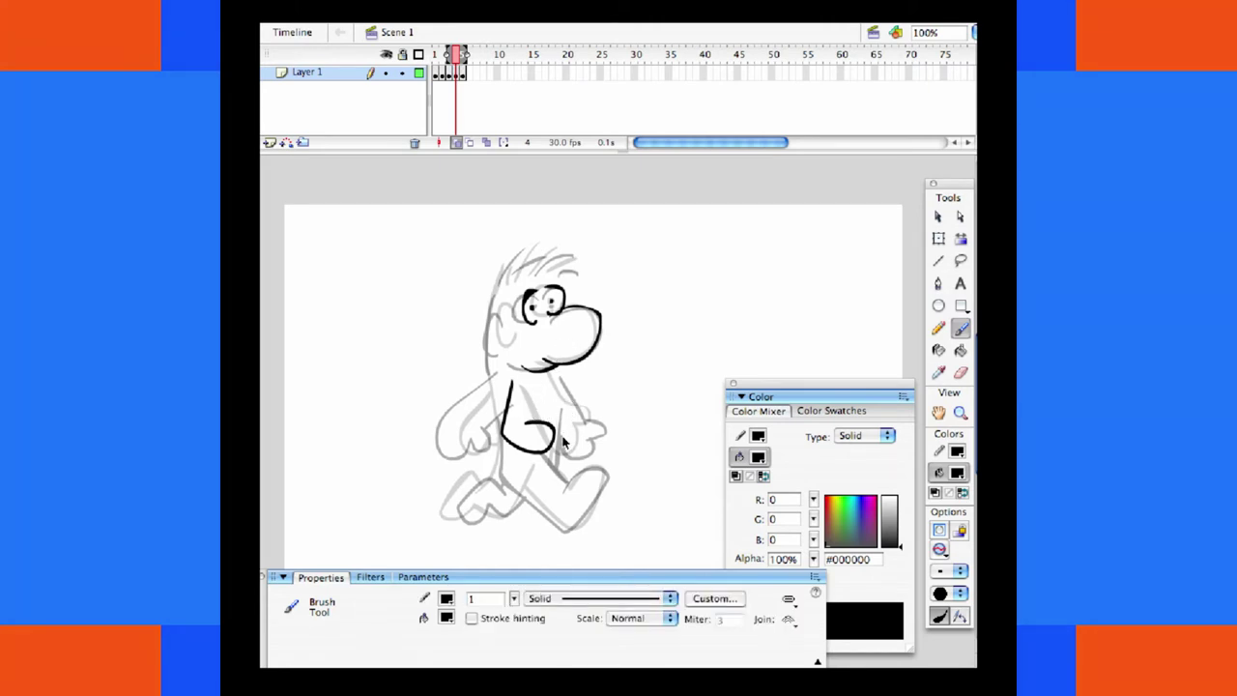
{"action": "key", "text": "super+z"}
- Draw the bent near arm and hand, the ear, hair and back line of the character on frame 4
{"action": "mouse_move", "coordinate": [514, 384]}
{"action": "left_mouse_down"}
{"action": "mouse_move", "coordinate": [522, 452]}
{"action": "mouse_move", "coordinate": [549, 429]}
{"action": "left_mouse_up"}
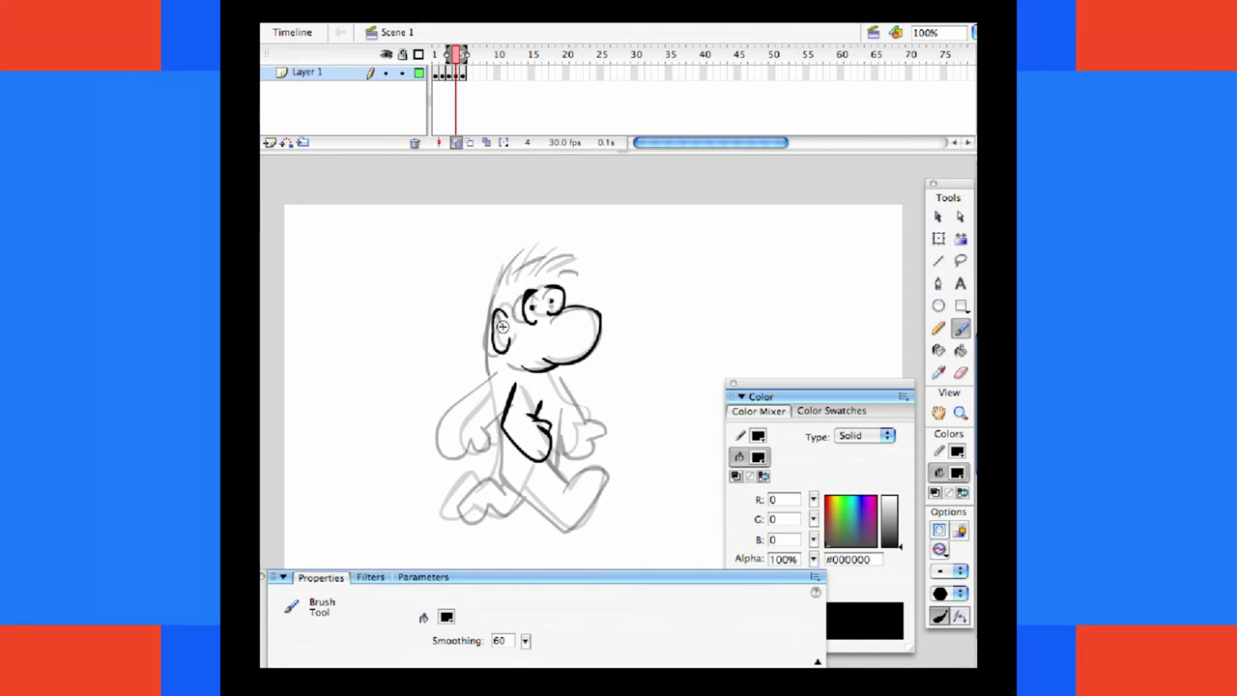
{"action": "mouse_move", "coordinate": [502, 281]}
{"action": "left_mouse_down"}
{"action": "mouse_move", "coordinate": [518, 258]}
{"action": "mouse_move", "coordinate": [571, 258]}
{"action": "left_mouse_up"}
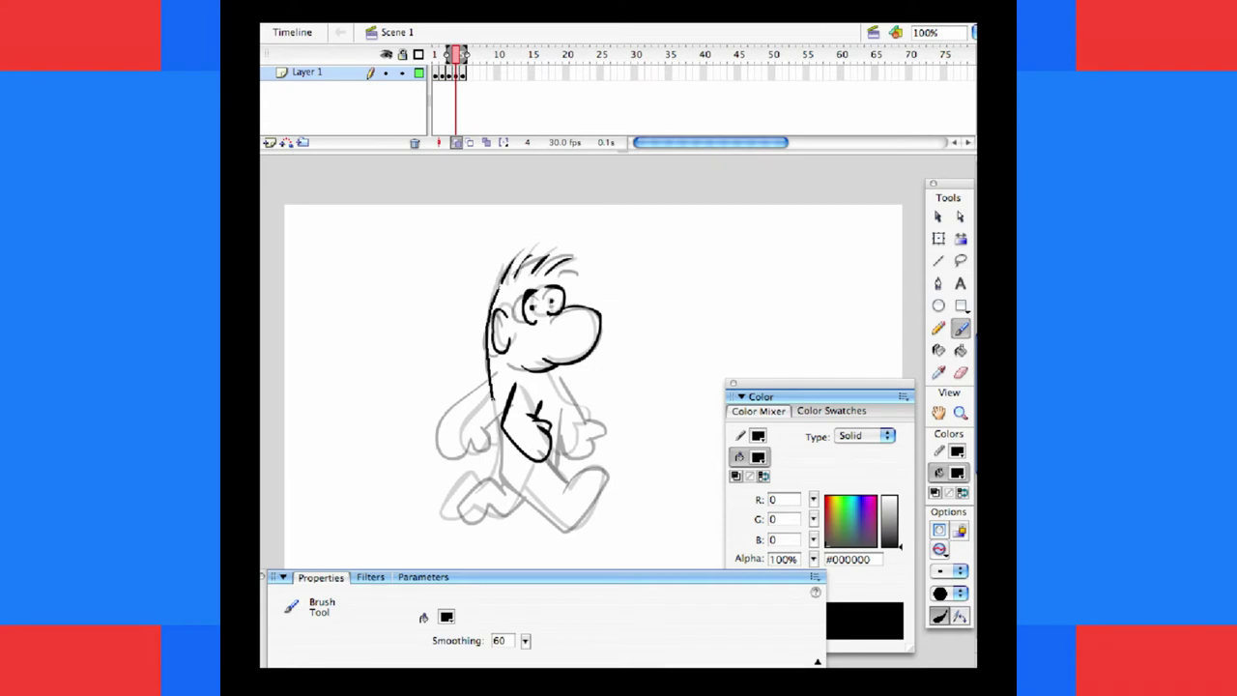
{"action": "left_click_drag", "start_coordinate": [497, 423], "coordinate": [502, 474]}
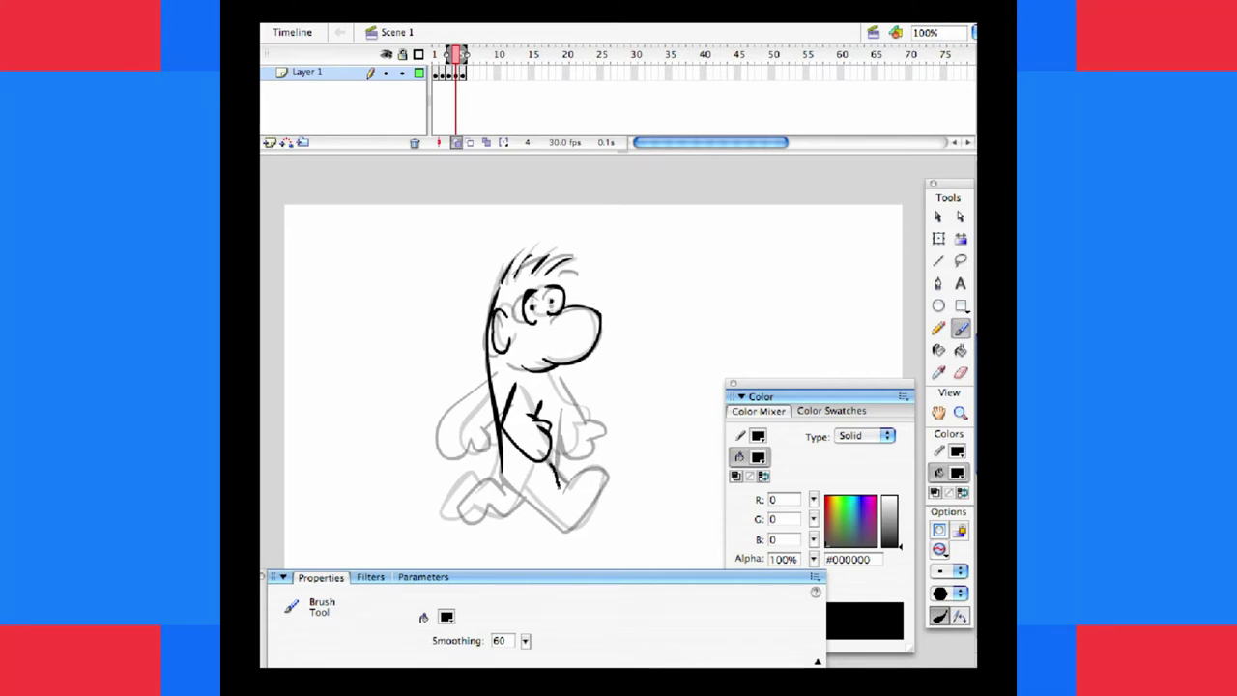
- Draw the passing legs, planted foot and belly on frame 4, and scrub back to frame 1 without onion skinning
{"action": "left_click_drag", "start_coordinate": [531, 498], "coordinate": [527, 502]}
{"action": "key", "text": "super+z"}
{"action": "mouse_move", "coordinate": [530, 501]}
{"action": "left_mouse_down"}
{"action": "mouse_move", "coordinate": [535, 513]}
{"action": "mouse_move", "coordinate": [517, 472]}
{"action": "mouse_move", "coordinate": [502, 471]}
{"action": "left_mouse_up"}
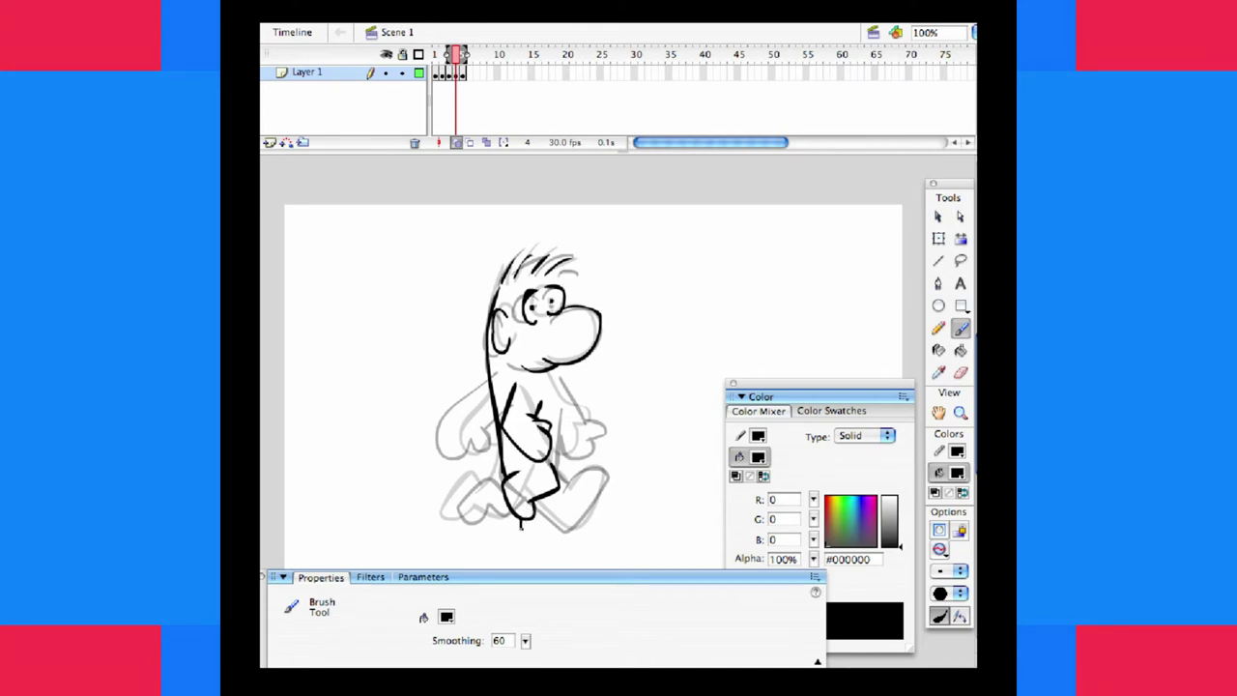
{"action": "mouse_move", "coordinate": [551, 534]}
{"action": "left_mouse_down"}
{"action": "mouse_move", "coordinate": [568, 532]}
{"action": "mouse_move", "coordinate": [532, 512]}
{"action": "left_mouse_up"}
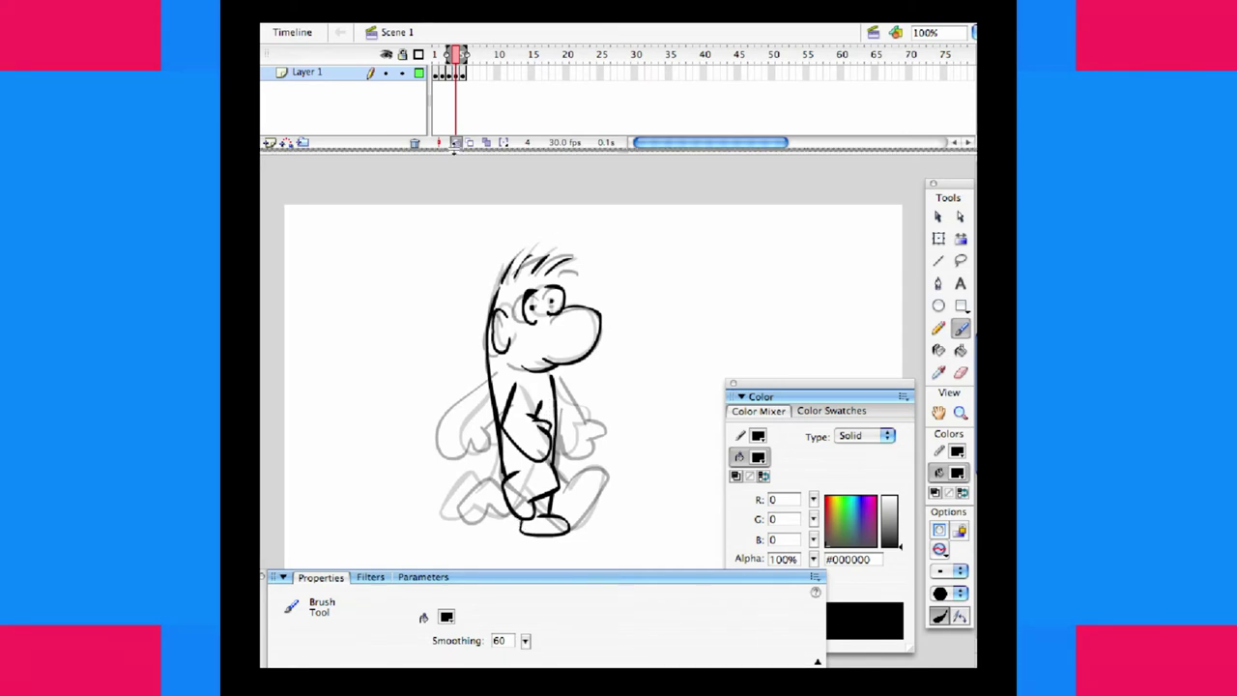
{"action": "left_click", "coordinate": [460, 141]}
{"action": "left_click_drag", "start_coordinate": [458, 60], "coordinate": [434, 60]}
- Insert one extra frame after each of the first four drawings so that every drawing holds for two frames
{"action": "left_click", "coordinate": [436, 73]}
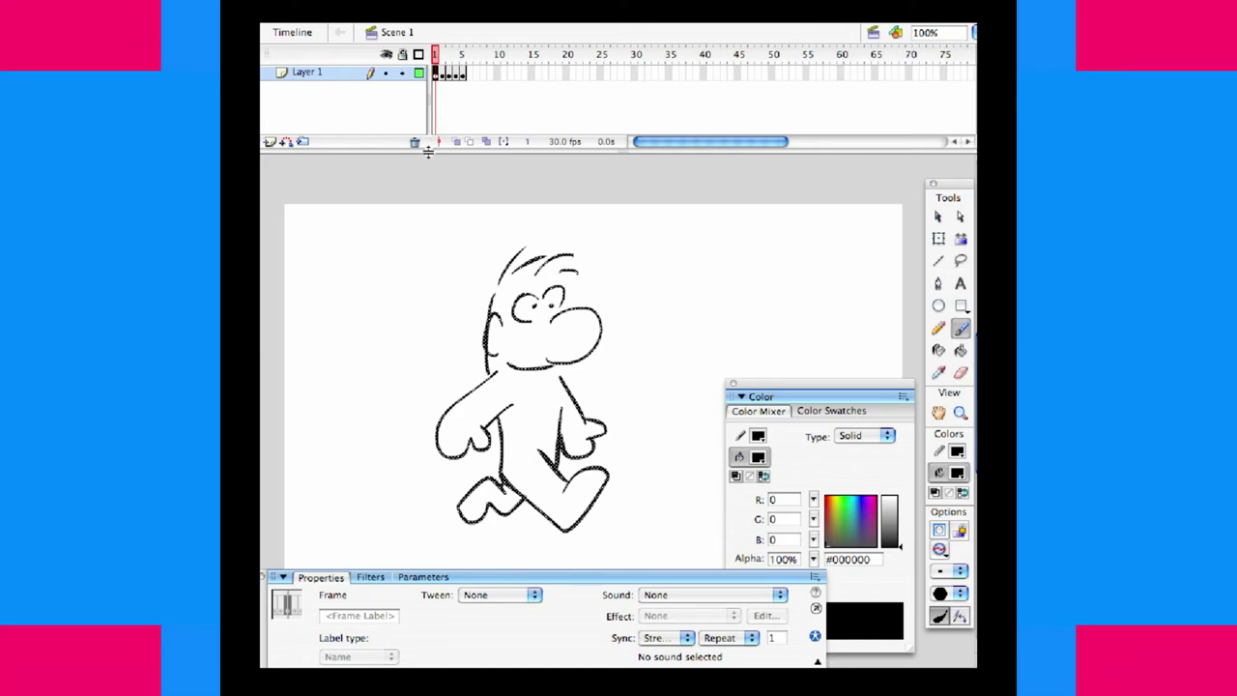
{"action": "key", "text": "F5"}
{"action": "left_click", "coordinate": [449, 75]}
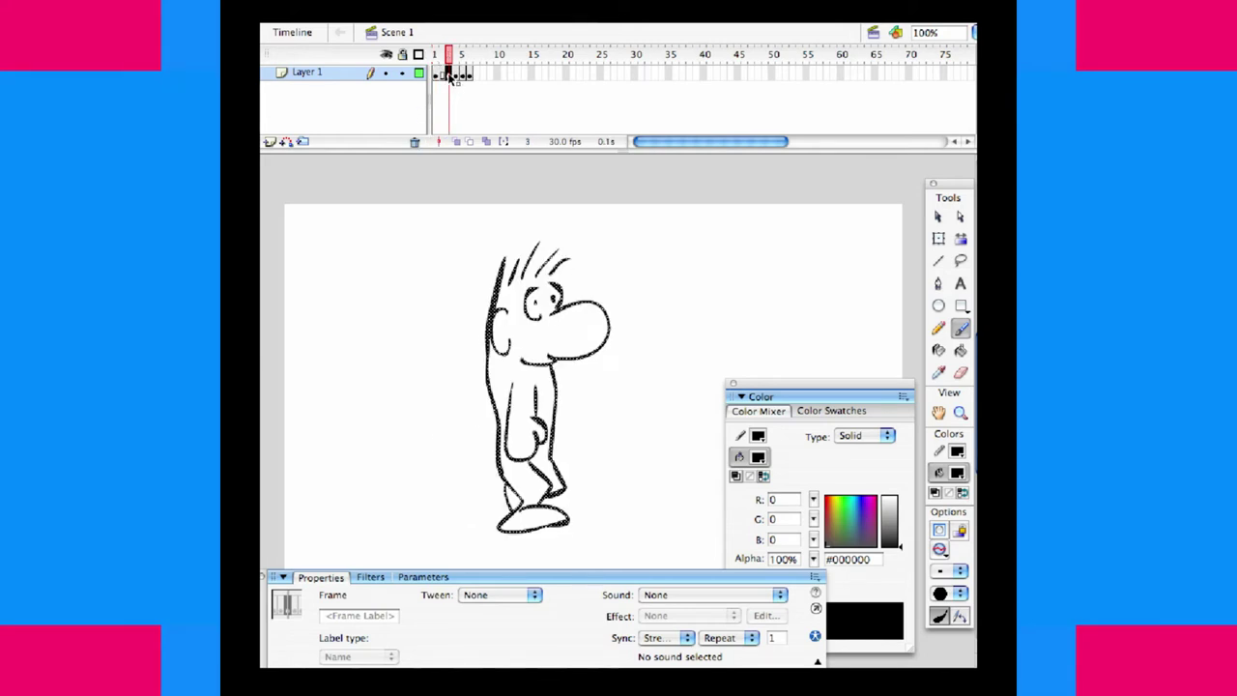
{"action": "left_click", "coordinate": [461, 75]}
{"action": "left_click", "coordinate": [475, 75]}
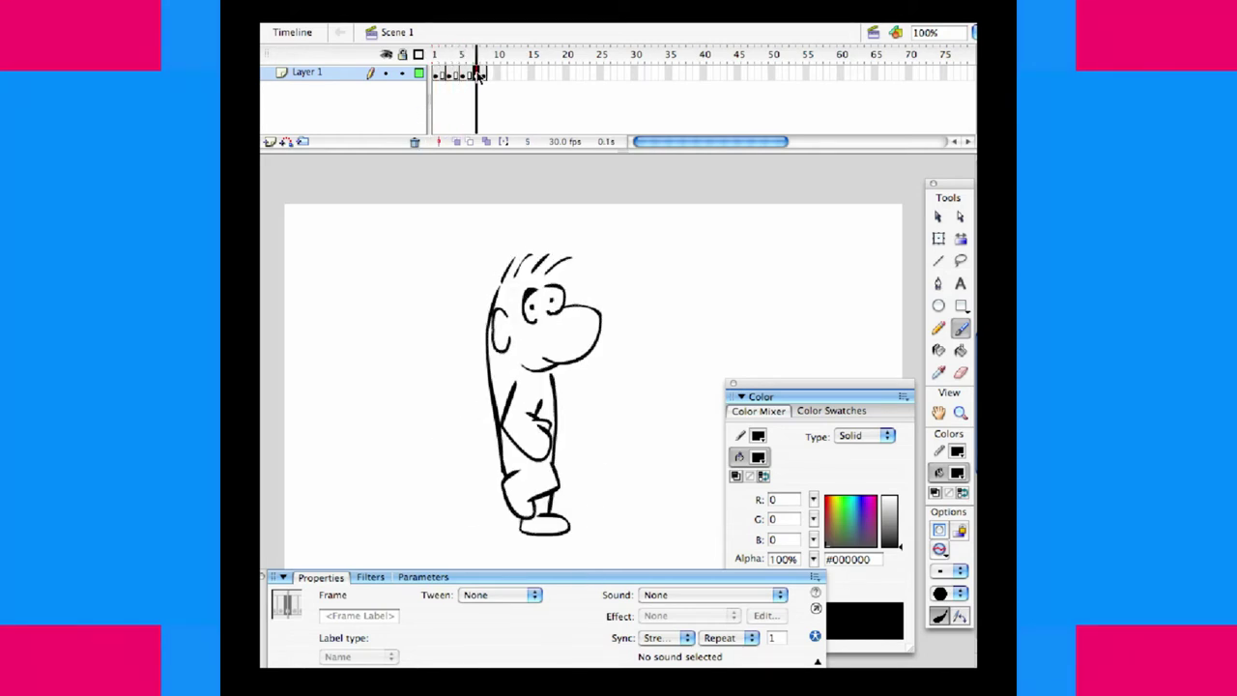
- Select frames 1 to 8 and convert the inserted hold frames 2, 4, 6 and 8 into blank keyframes
{"action": "left_click", "coordinate": [442, 77]}
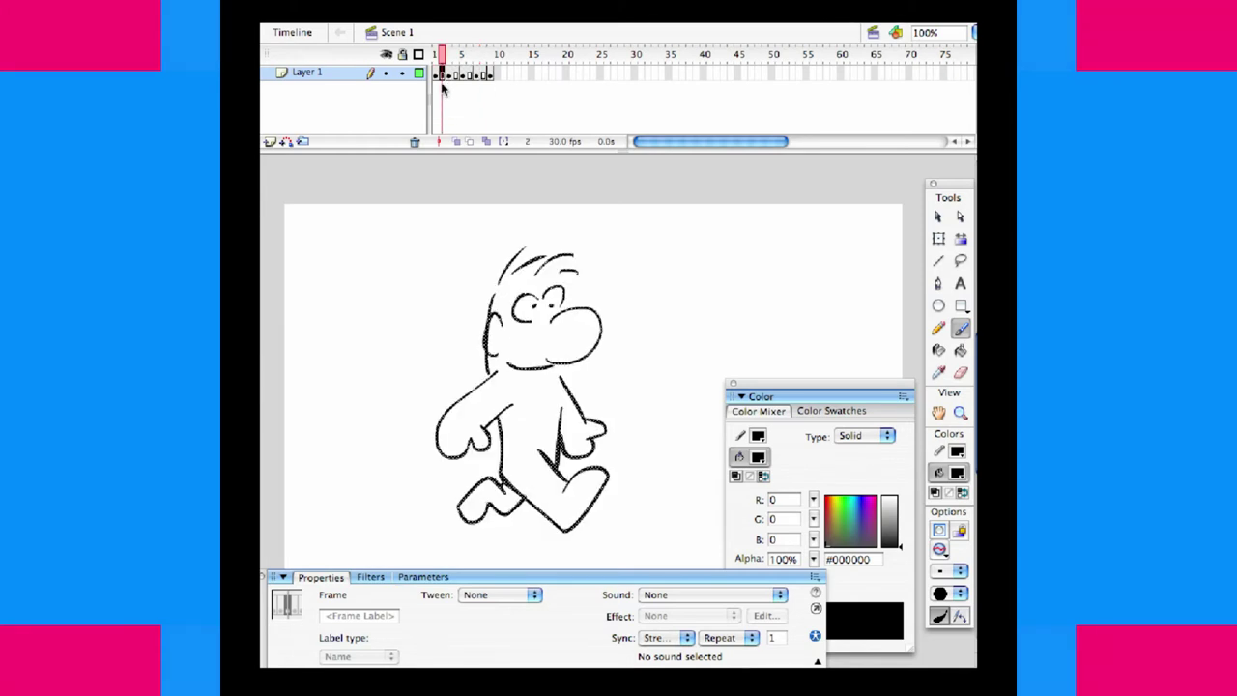
{"action": "left_click_drag", "start_coordinate": [483, 77], "coordinate": [434, 78]}
{"action": "key", "text": "F7"}
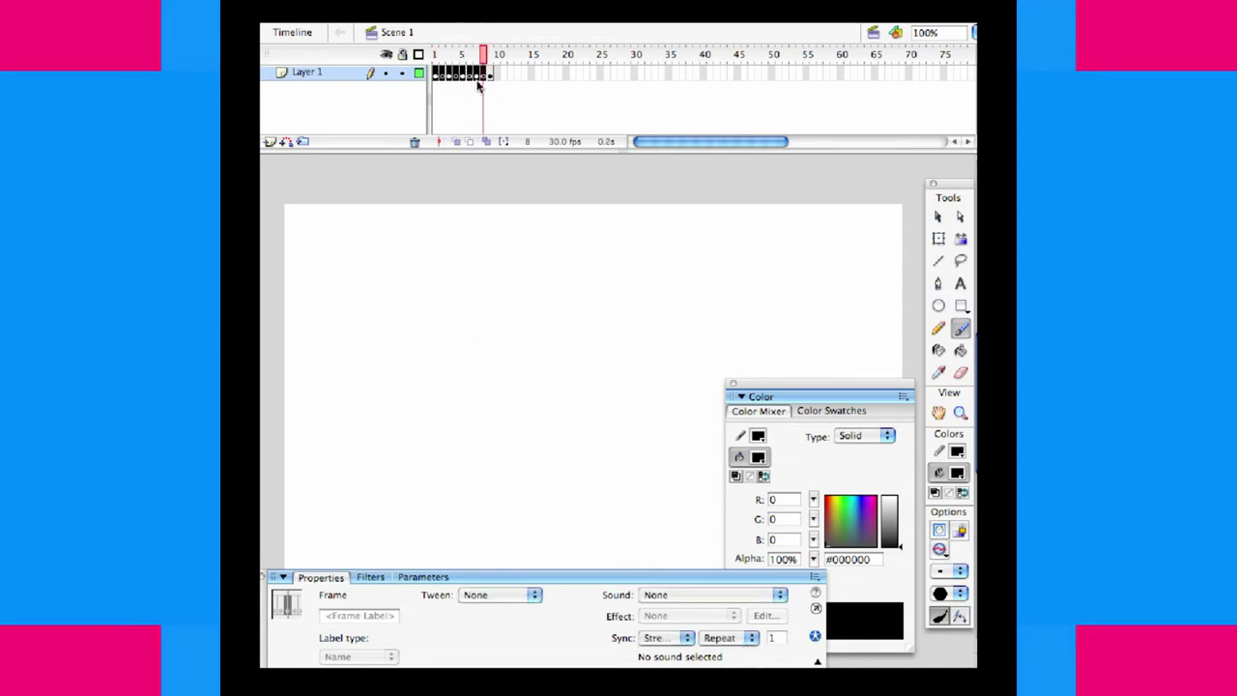
- On blank frame 2, onion-skin only frame 1 and draw the forward leg, back line and rear-swinging near arm
{"action": "left_click", "coordinate": [440, 73]}
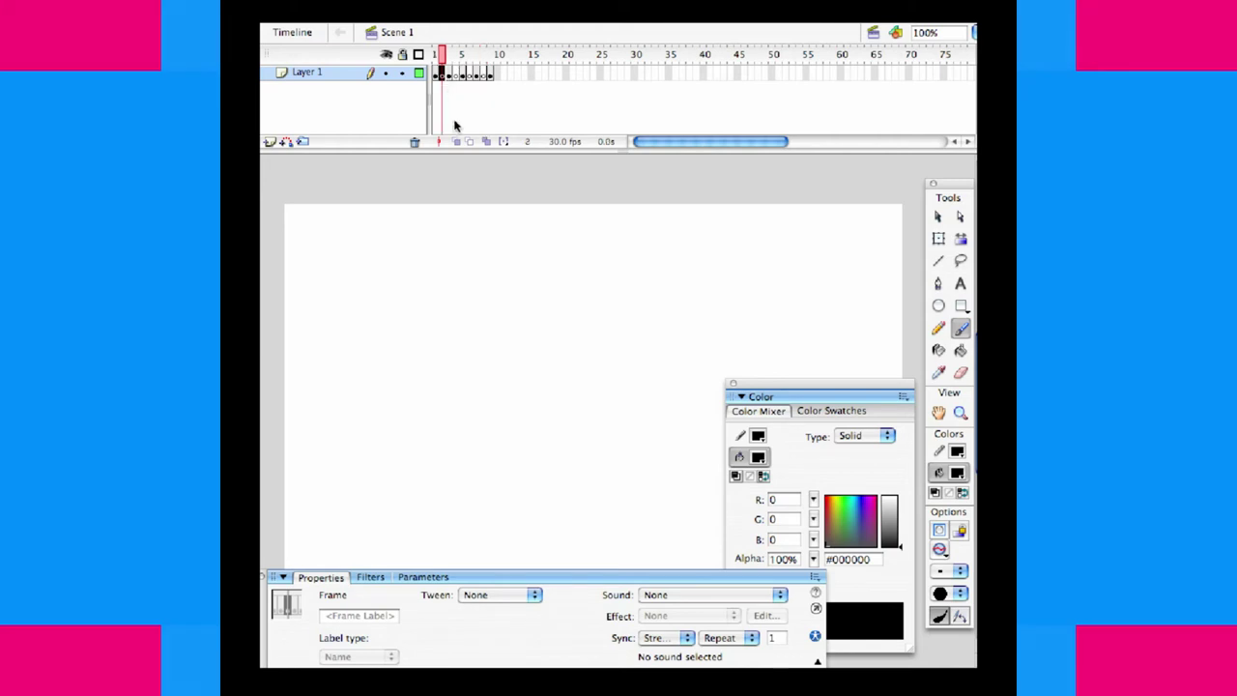
{"action": "left_click", "coordinate": [456, 141]}
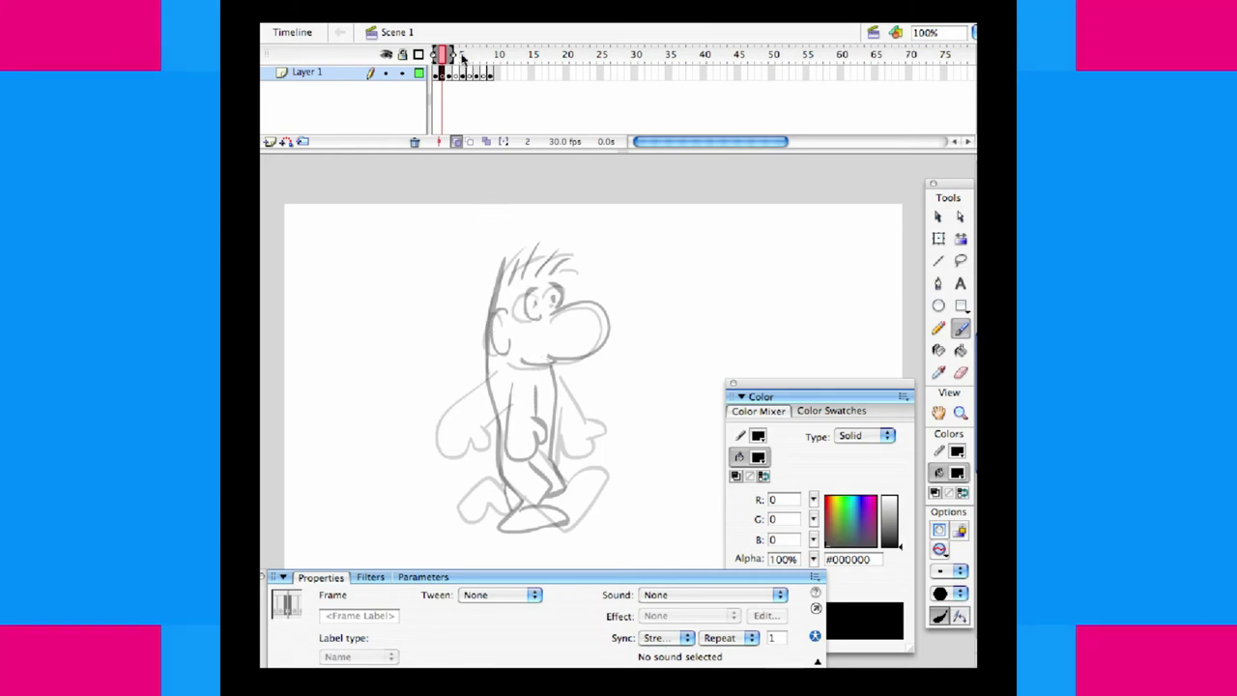
{"action": "left_click_drag", "start_coordinate": [450, 55], "coordinate": [440, 57]}
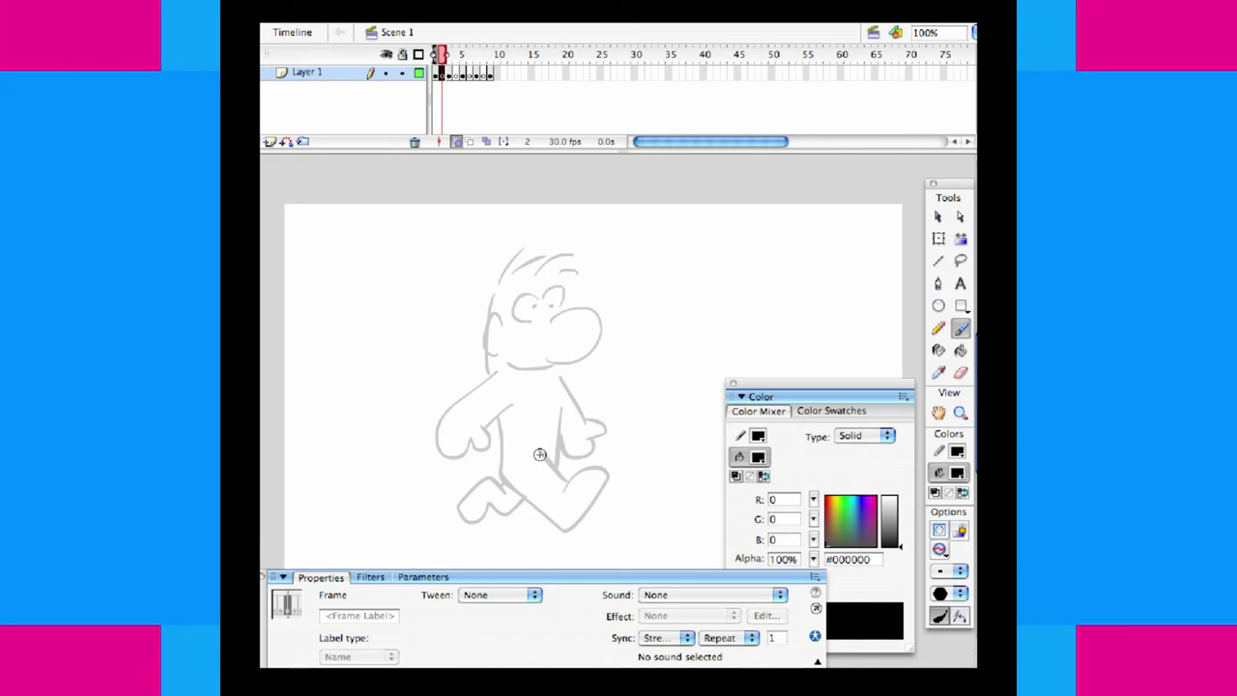
{"action": "left_click_drag", "start_coordinate": [539, 452], "coordinate": [574, 484]}
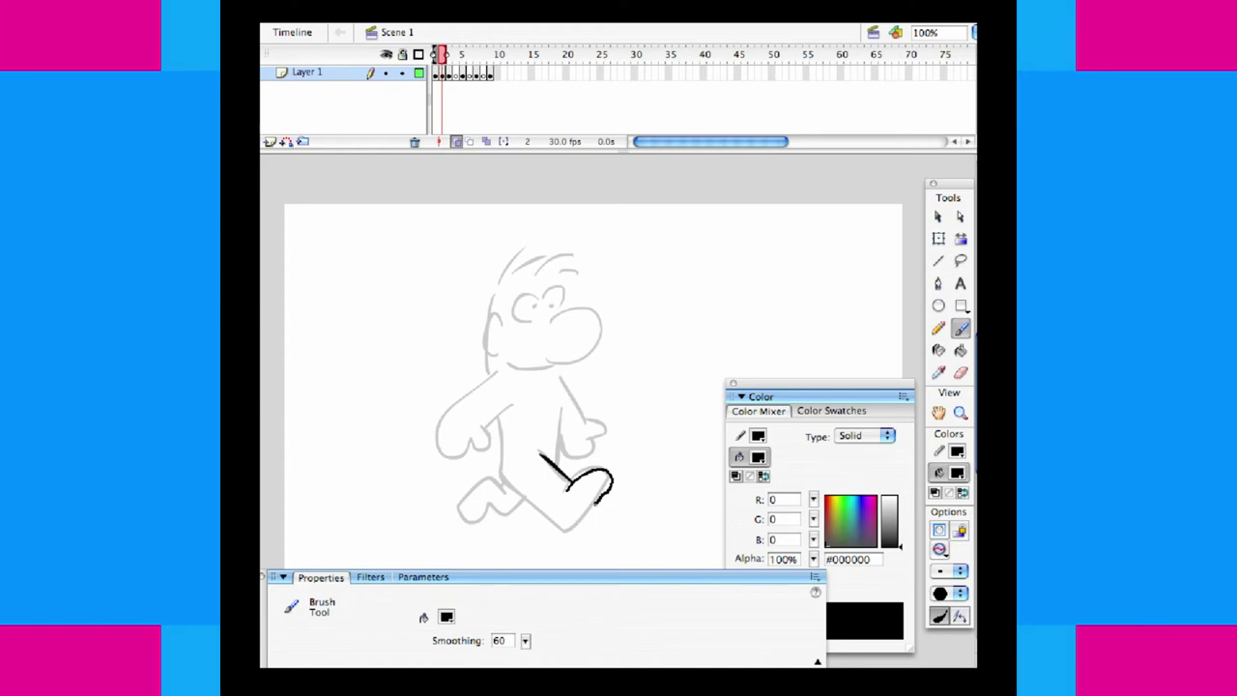
{"action": "left_click_drag", "start_coordinate": [569, 532], "coordinate": [512, 488]}
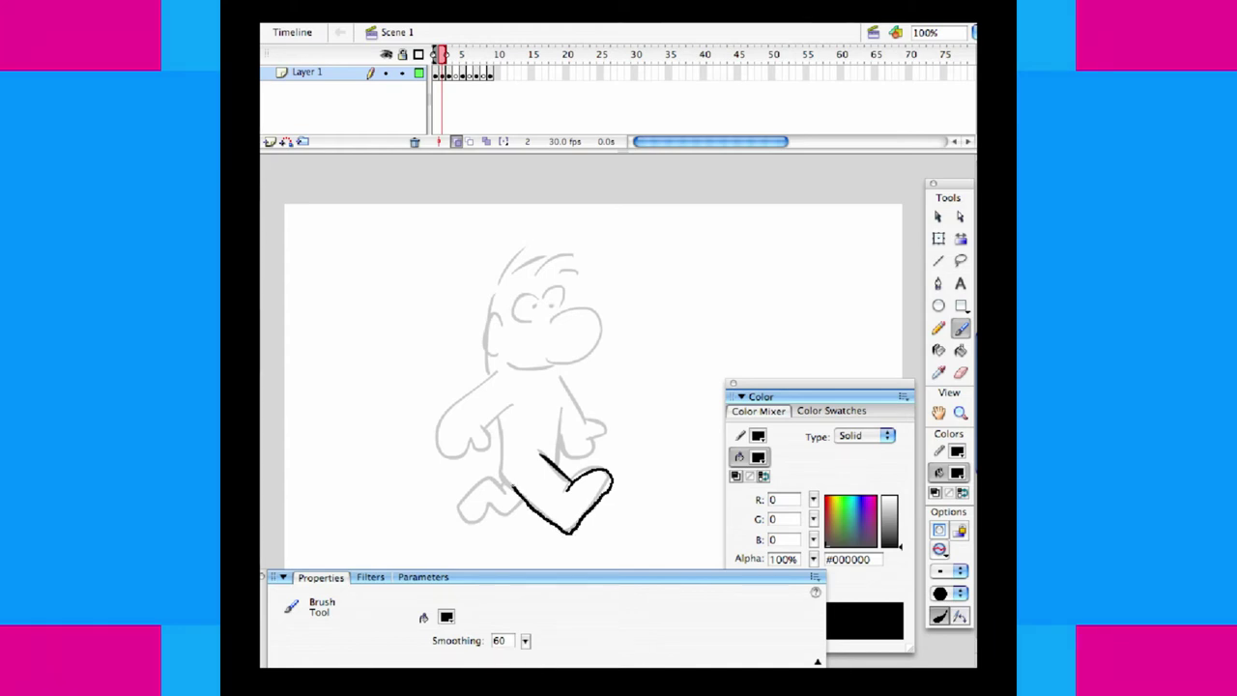
{"action": "left_click_drag", "start_coordinate": [500, 417], "coordinate": [501, 415]}
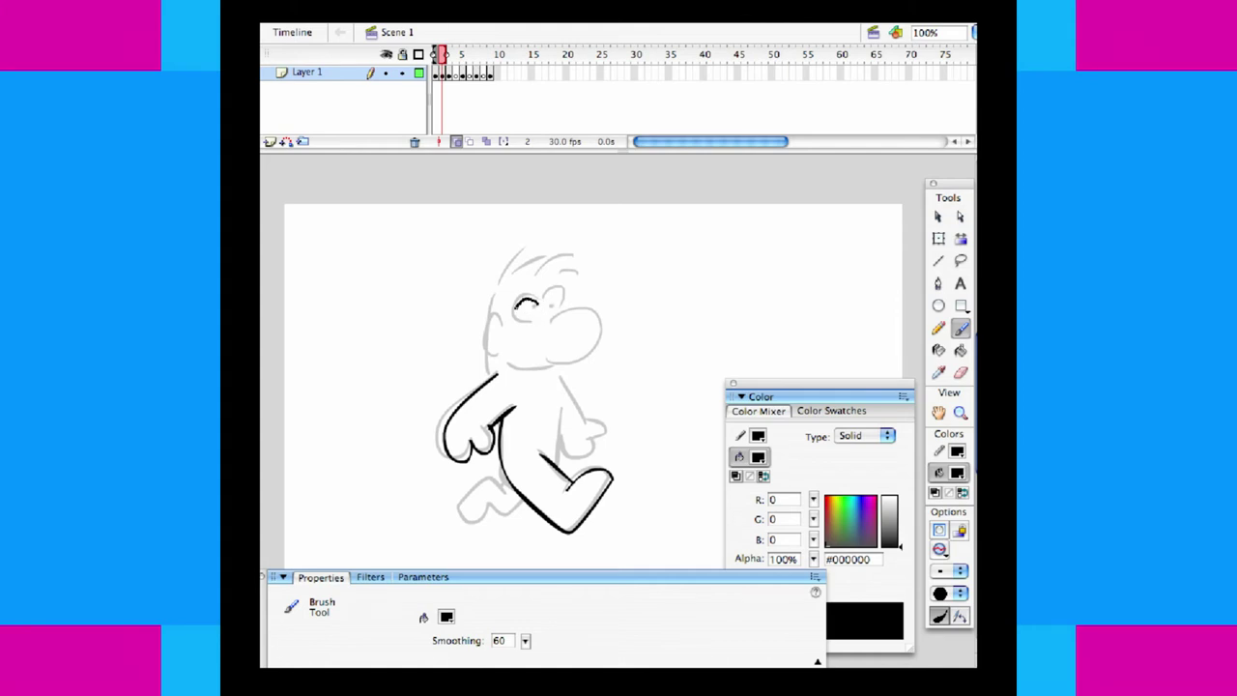
- Draw the eyes, nose, mouth, ear, hair and back of the head on frame 2, slightly offset from frame 1
{"action": "mouse_move", "coordinate": [519, 325]}
{"action": "left_mouse_down"}
{"action": "mouse_move", "coordinate": [583, 307]}
{"action": "mouse_move", "coordinate": [602, 322]}
{"action": "mouse_move", "coordinate": [585, 357]}
{"action": "mouse_move", "coordinate": [512, 366]}
{"action": "left_mouse_up"}
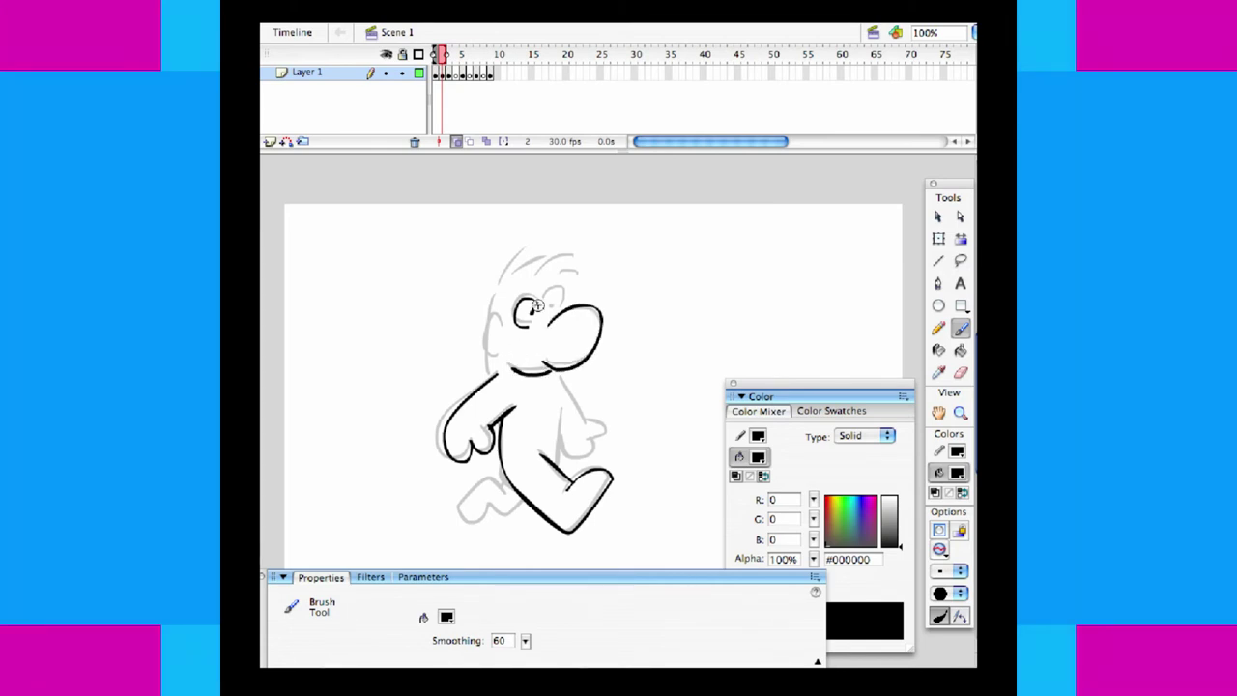
{"action": "left_click_drag", "start_coordinate": [566, 298], "coordinate": [565, 311]}
{"action": "mouse_move", "coordinate": [500, 289]}
{"action": "left_mouse_down"}
{"action": "mouse_move", "coordinate": [518, 258]}
{"action": "mouse_move", "coordinate": [528, 271]}
{"action": "mouse_move", "coordinate": [570, 261]}
{"action": "left_mouse_up"}
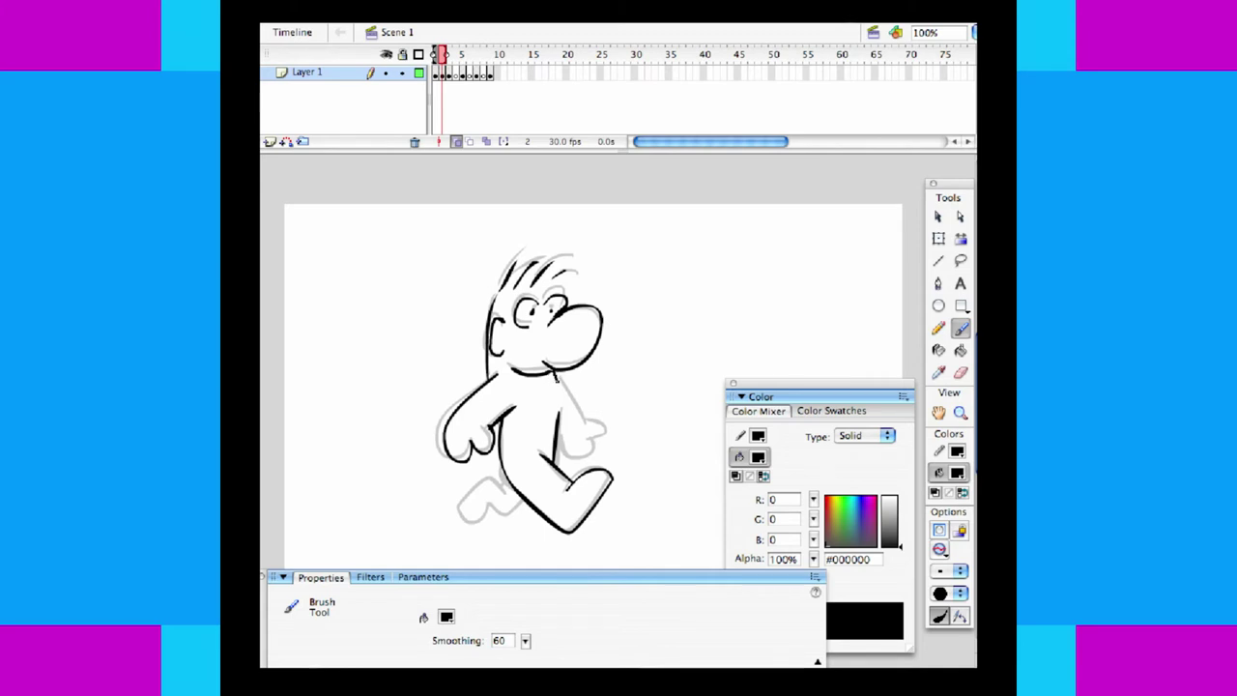
- Draw the far arm with its hand and the trailing leg on frame 2, and flip through frames 1 to 3
{"action": "mouse_move", "coordinate": [556, 377]}
{"action": "left_mouse_down"}
{"action": "mouse_move", "coordinate": [595, 426]}
{"action": "mouse_move", "coordinate": [583, 435]}
{"action": "left_mouse_up"}
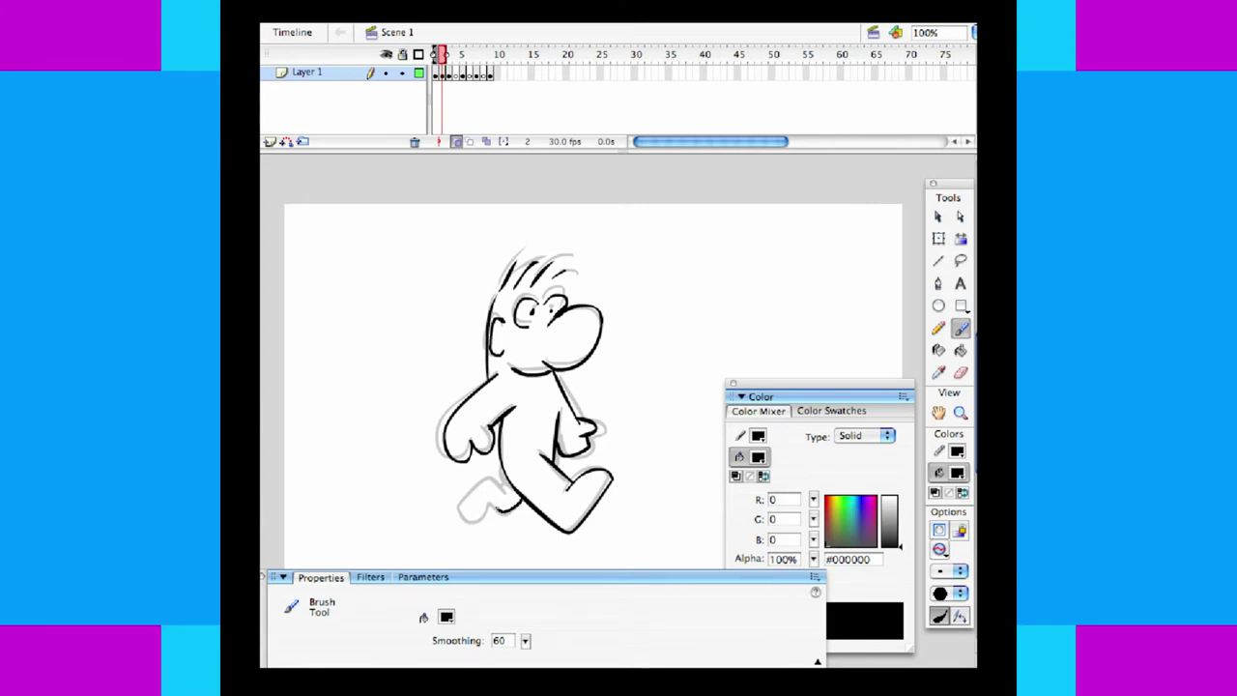
{"action": "mouse_move", "coordinate": [498, 509]}
{"action": "left_mouse_down"}
{"action": "mouse_move", "coordinate": [491, 494]}
{"action": "mouse_move", "coordinate": [470, 511]}
{"action": "mouse_move", "coordinate": [456, 491]}
{"action": "mouse_move", "coordinate": [503, 484]}
{"action": "left_mouse_up"}
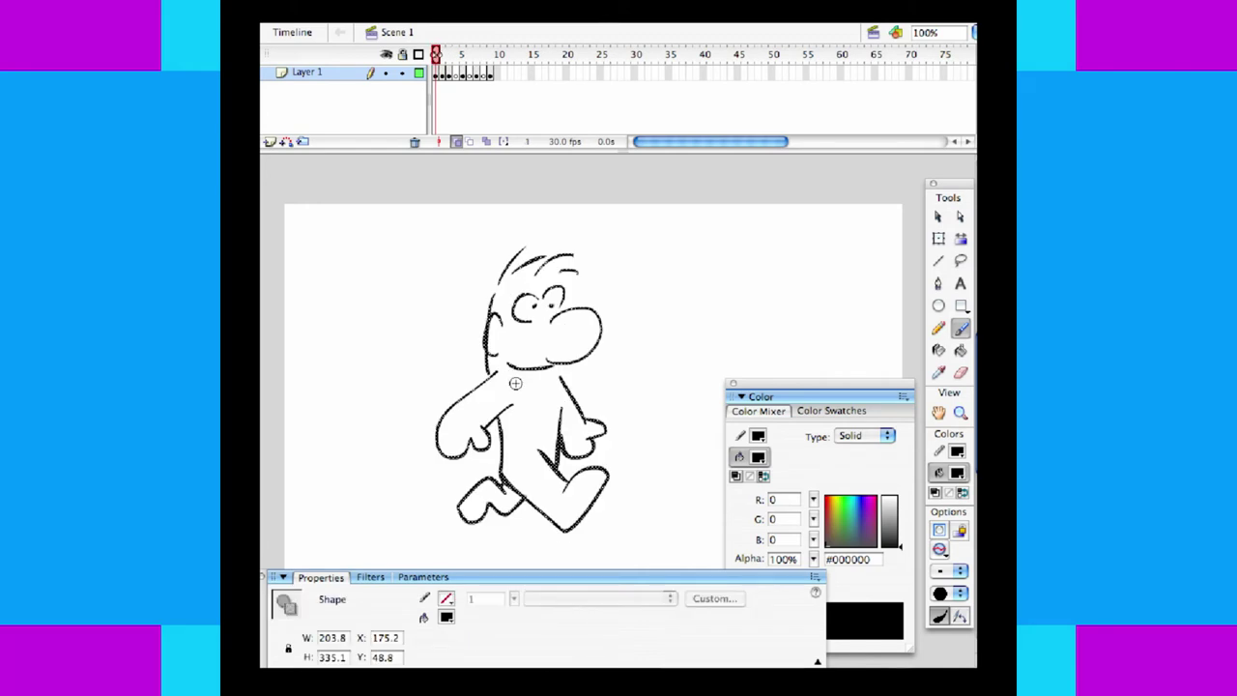
{"action": "key", "text": "."}
{"action": "key", "text": "period"}
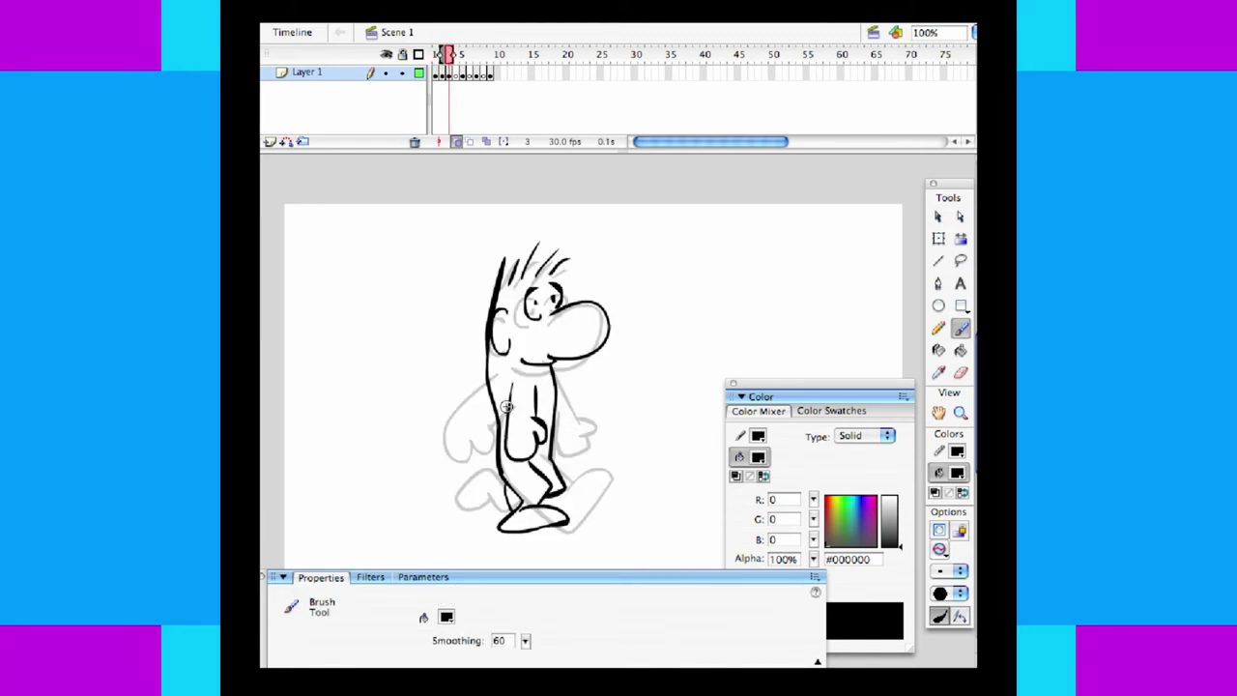
- Go to blank frame 4, limit the onion skin to frame 5 and draw the trailing leg and foot extended backward
{"action": "key", "text": "period"}
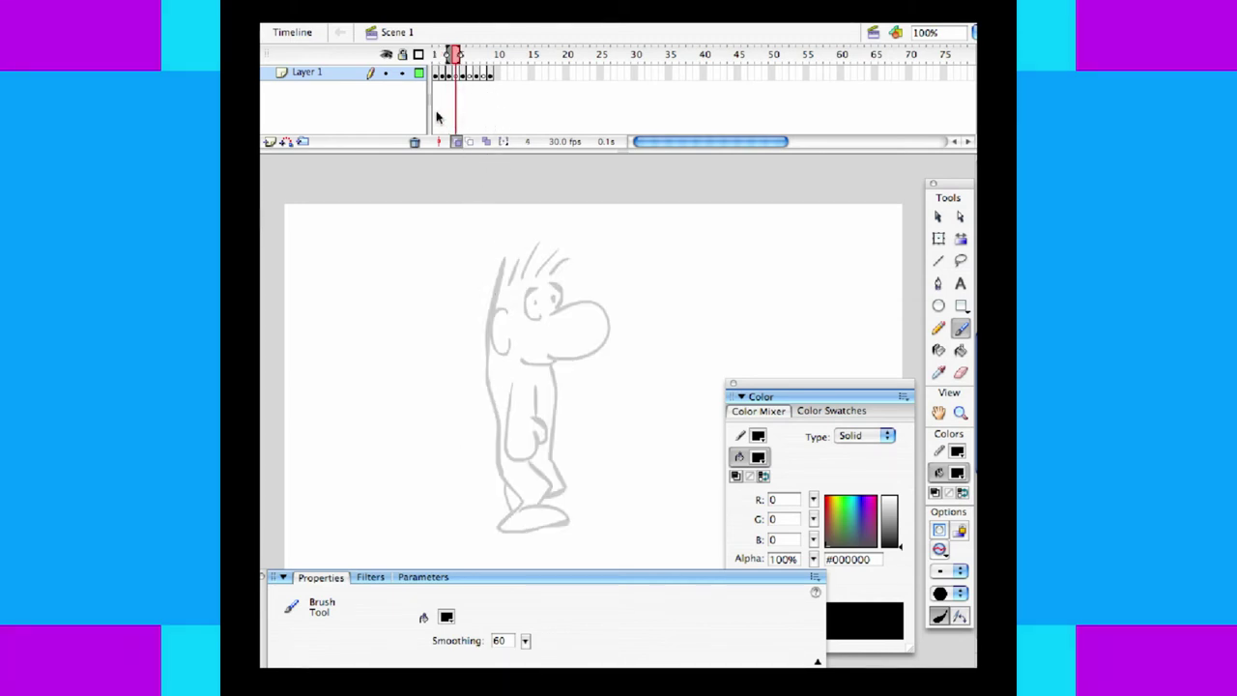
{"action": "left_click", "coordinate": [450, 56]}
{"action": "left_click_drag", "start_coordinate": [453, 56], "coordinate": [469, 58]}
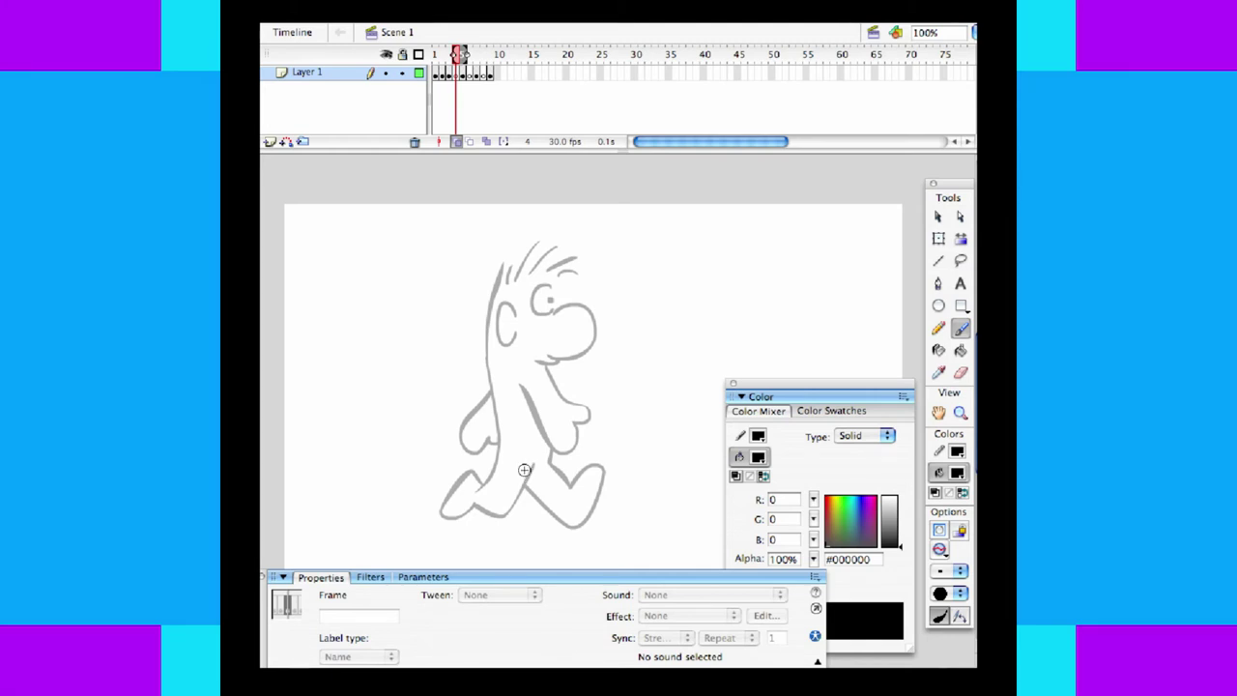
{"action": "mouse_move", "coordinate": [530, 465]}
{"action": "left_mouse_down"}
{"action": "mouse_move", "coordinate": [506, 496]}
{"action": "mouse_move", "coordinate": [459, 519]}
{"action": "left_mouse_up"}
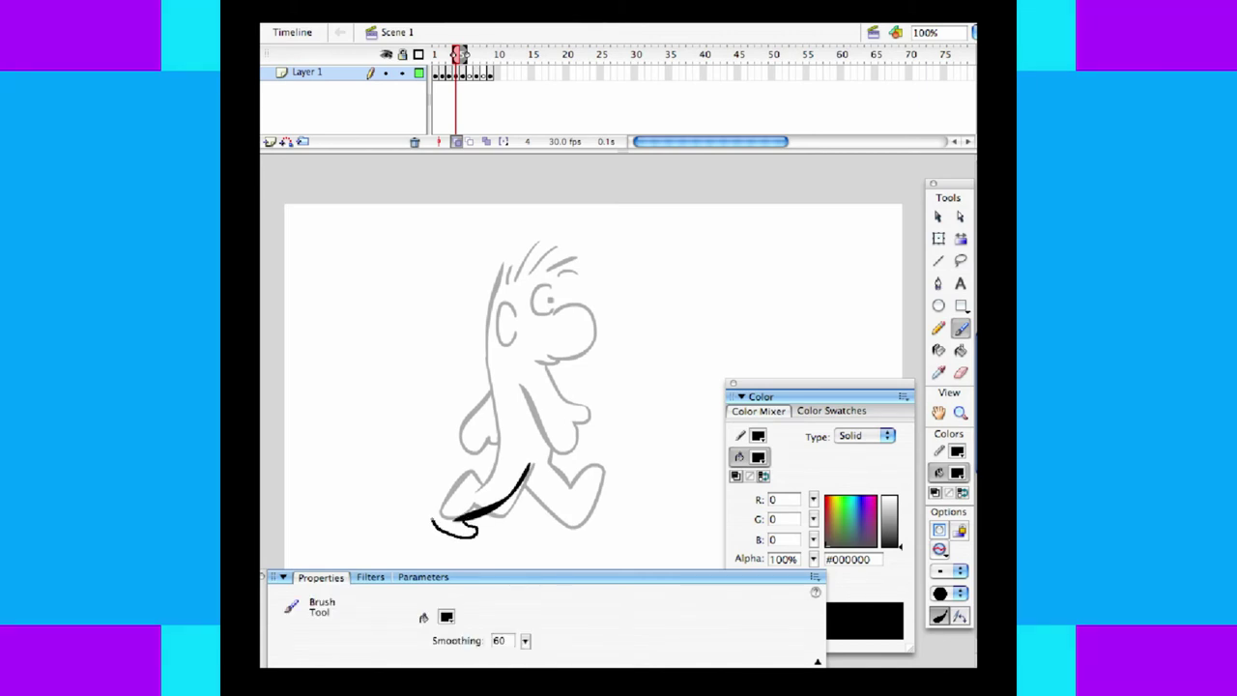
{"action": "mouse_move", "coordinate": [447, 490]}
{"action": "left_mouse_down"}
{"action": "mouse_move", "coordinate": [460, 495]}
{"action": "mouse_move", "coordinate": [501, 437]}
{"action": "left_mouse_up"}
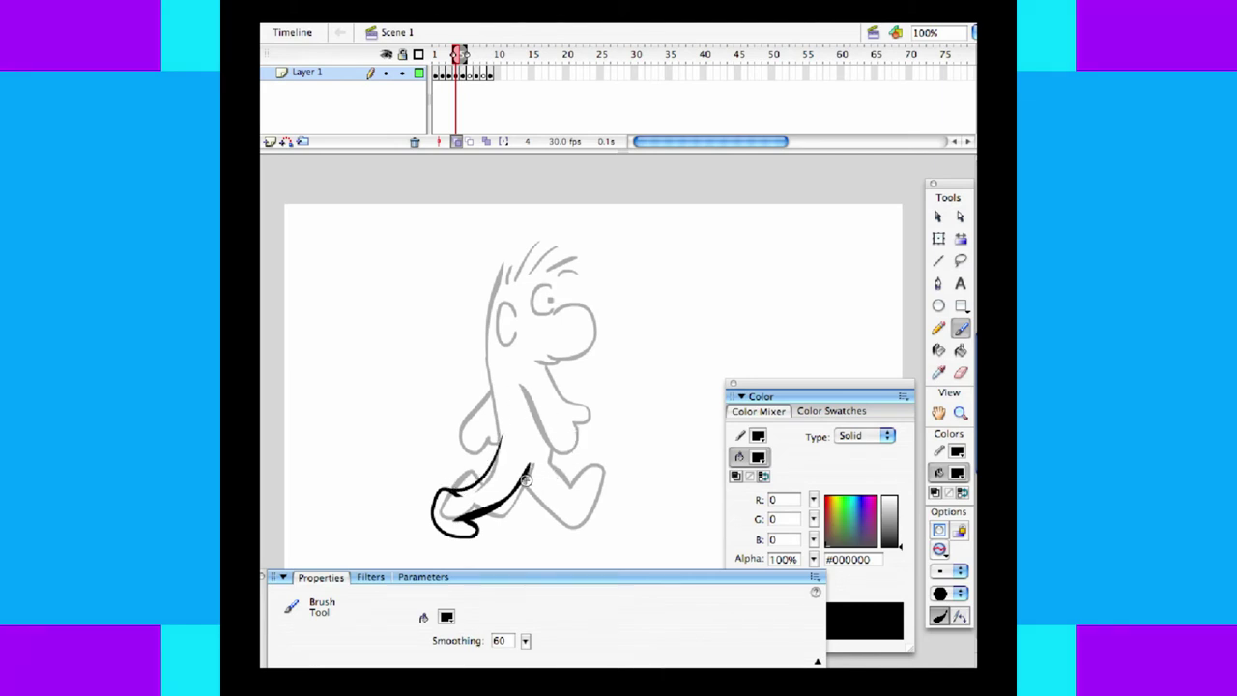
- Draw the forward leg on frame 4 with its foot raised above the frame 5 pose, undoing the first attempt
{"action": "mouse_move", "coordinate": [522, 480]}
{"action": "left_mouse_down"}
{"action": "mouse_move", "coordinate": [552, 470]}
{"action": "mouse_move", "coordinate": [549, 505]}
{"action": "mouse_move", "coordinate": [566, 513]}
{"action": "mouse_move", "coordinate": [587, 511]}
{"action": "mouse_move", "coordinate": [577, 480]}
{"action": "left_mouse_up"}
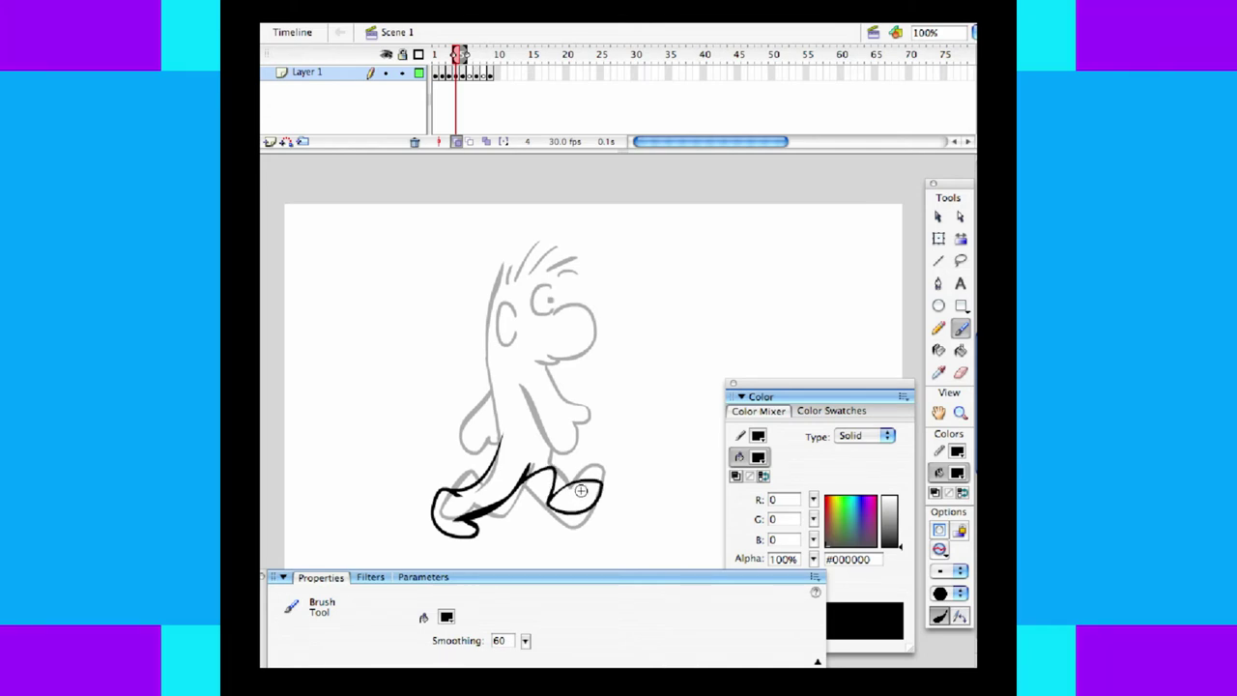
{"action": "key", "text": "super+z"}
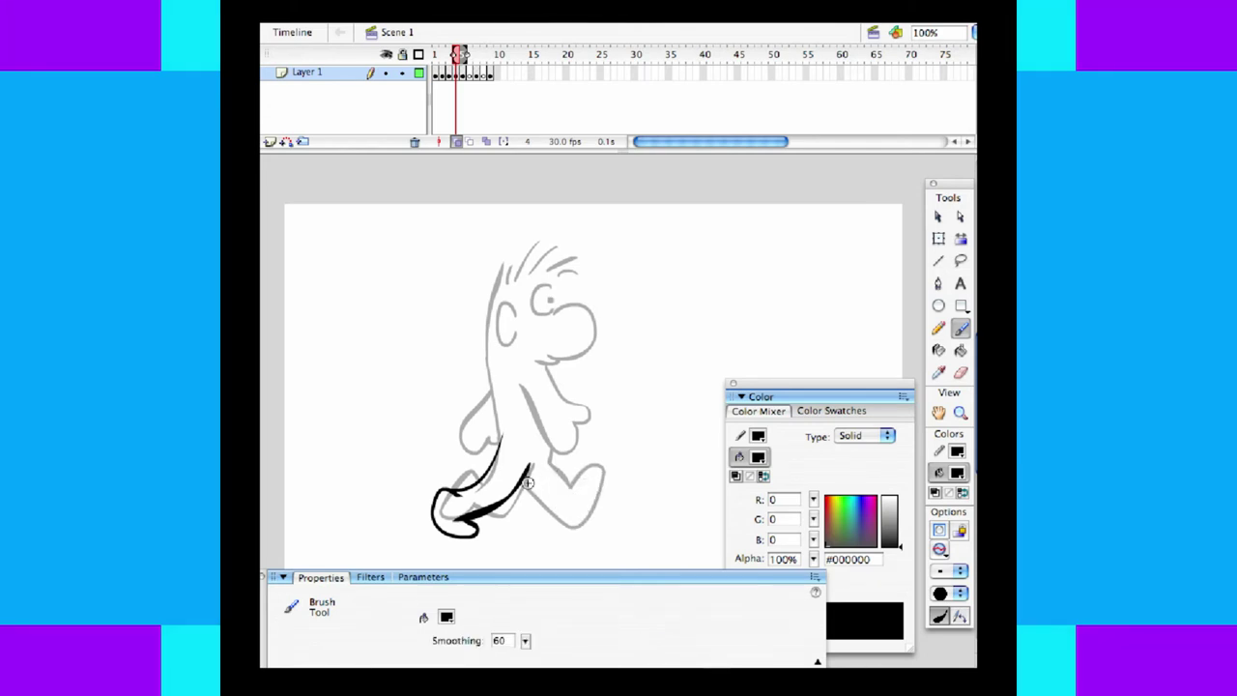
{"action": "left_click_drag", "start_coordinate": [539, 485], "coordinate": [553, 501]}
{"action": "left_click_drag", "start_coordinate": [587, 452], "coordinate": [568, 470]}
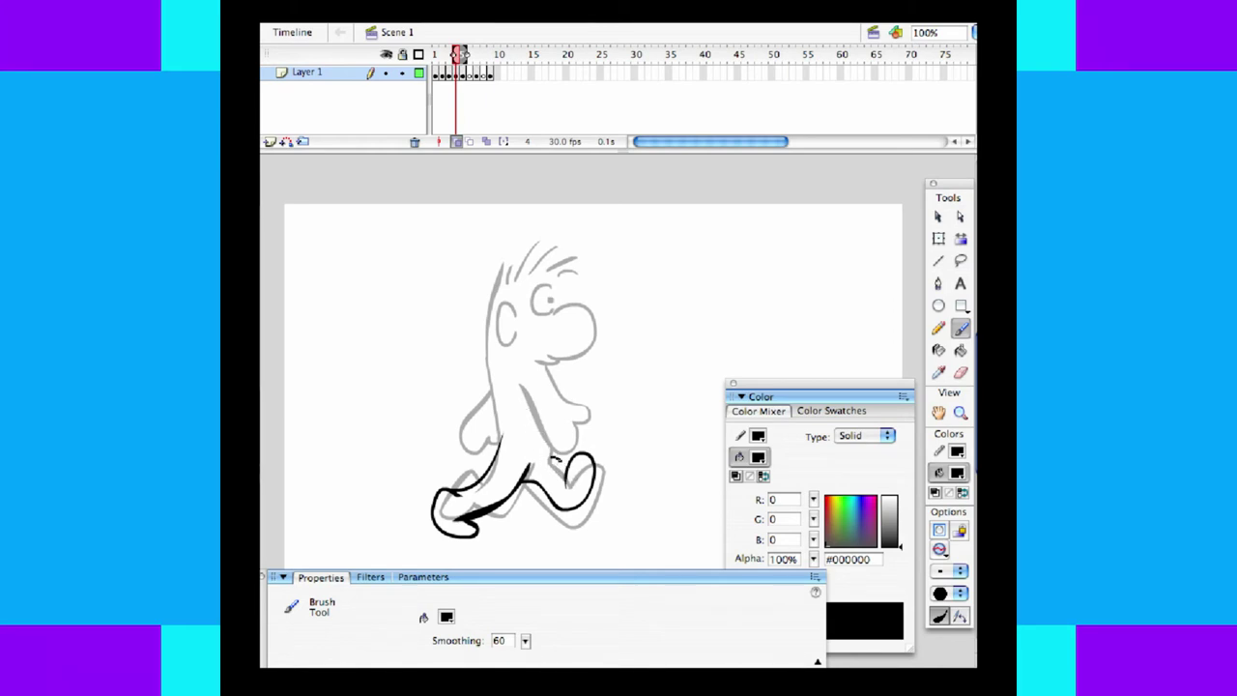
{"action": "left_click_drag", "start_coordinate": [557, 461], "coordinate": [566, 473]}
- Draw the forward arm and hand, eye, nose and mouth on frame 4, slightly higher than in frame 5
{"action": "left_click_drag", "start_coordinate": [574, 405], "coordinate": [574, 391]}
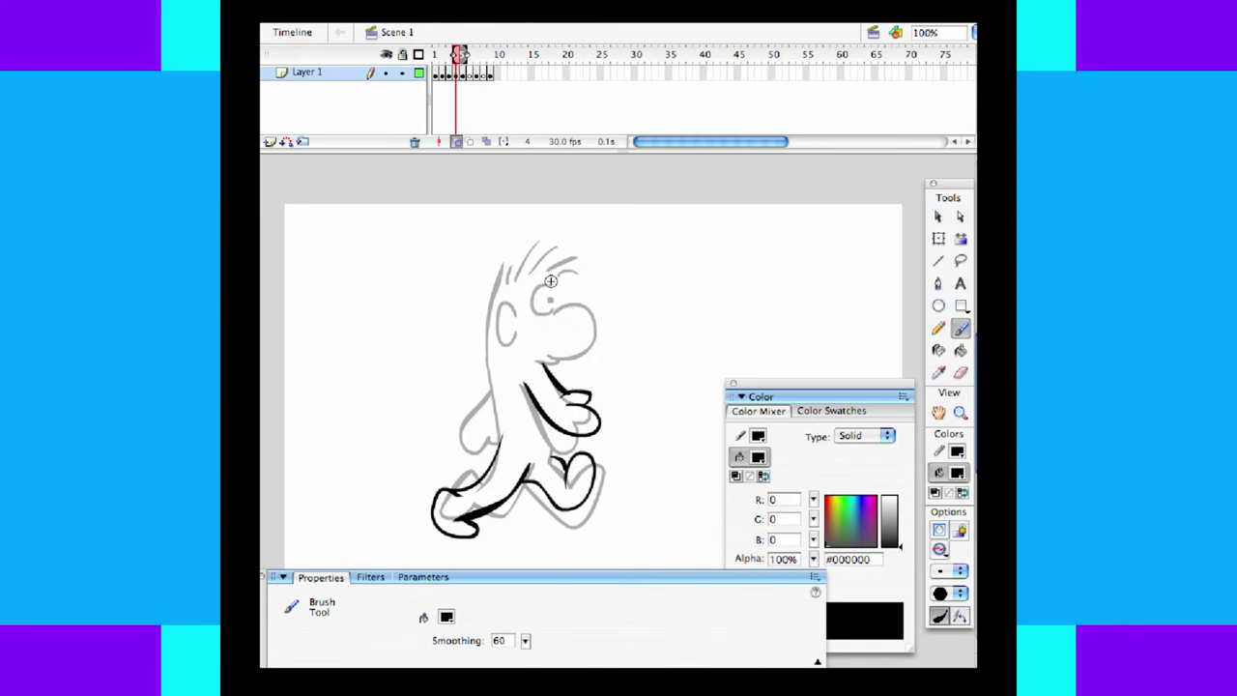
{"action": "left_click_drag", "start_coordinate": [538, 276], "coordinate": [549, 292]}
{"action": "left_click_drag", "start_coordinate": [545, 343], "coordinate": [535, 350]}
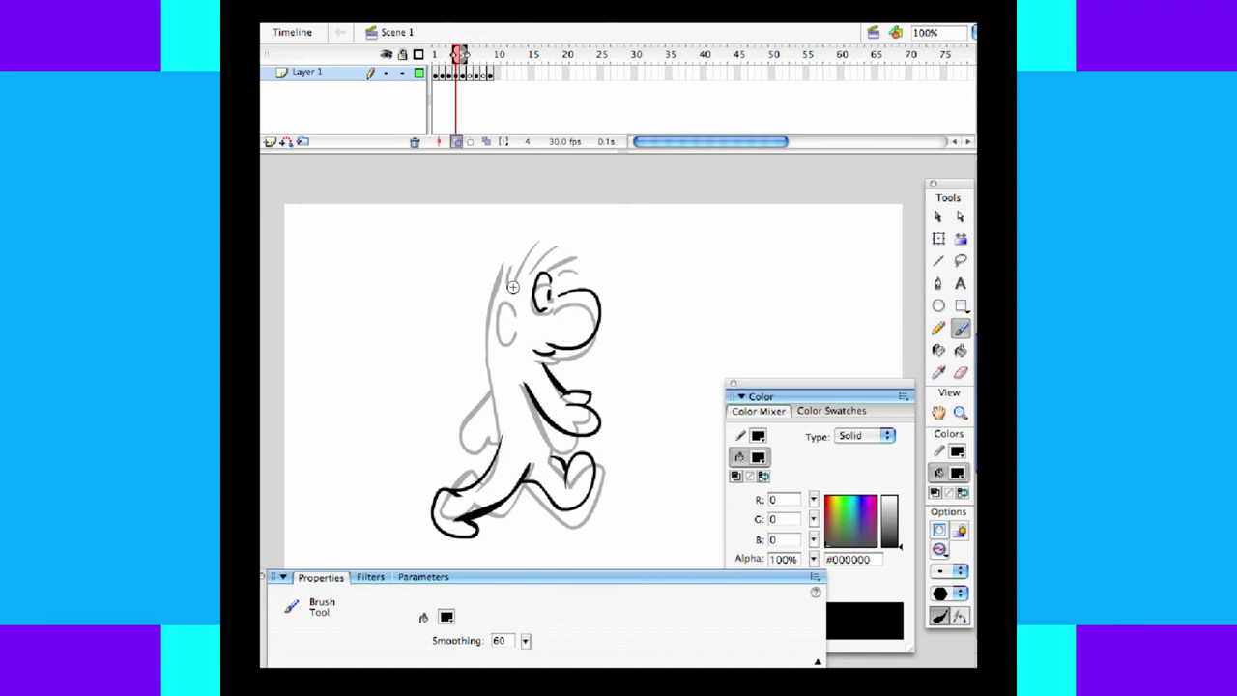
- Draw the ear, back line, upswept hair and eyebrow on frame 4
{"action": "mouse_move", "coordinate": [505, 300]}
{"action": "left_mouse_down"}
{"action": "mouse_move", "coordinate": [510, 338]}
{"action": "mouse_move", "coordinate": [518, 311]}
{"action": "left_mouse_up"}
{"action": "left_click_drag", "start_coordinate": [496, 426], "coordinate": [488, 332]}
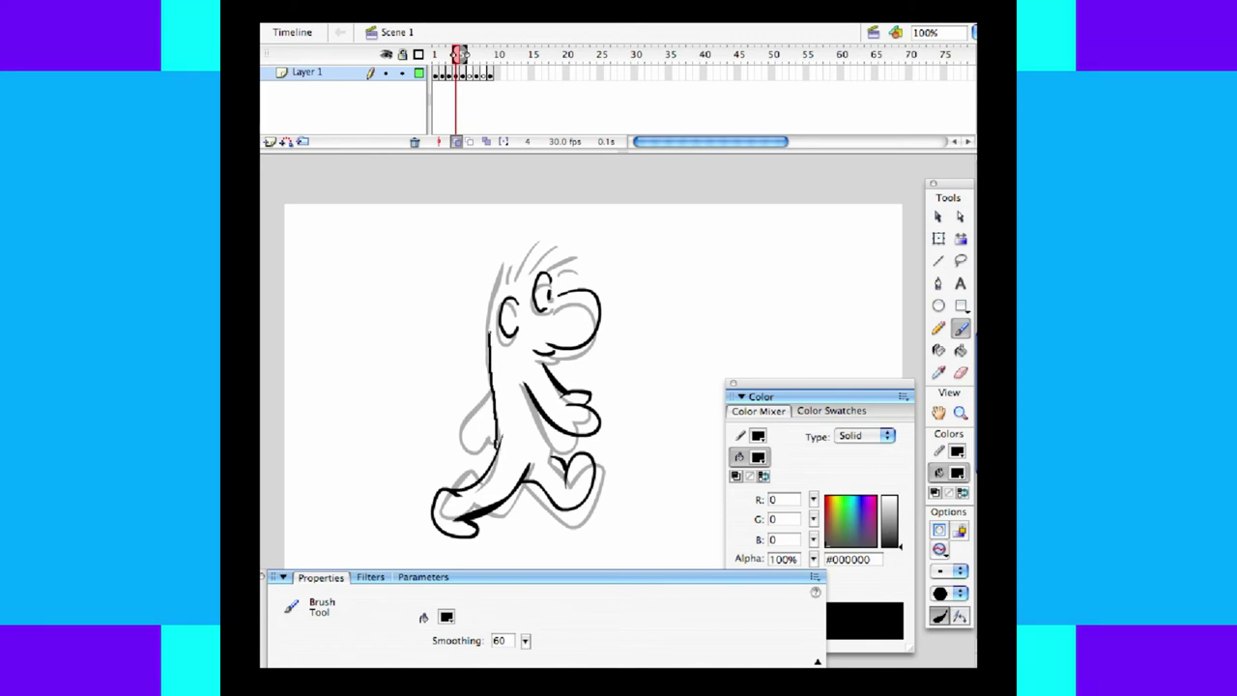
{"action": "left_click_drag", "start_coordinate": [501, 268], "coordinate": [566, 224]}
{"action": "left_click_drag", "start_coordinate": [553, 267], "coordinate": [570, 224]}
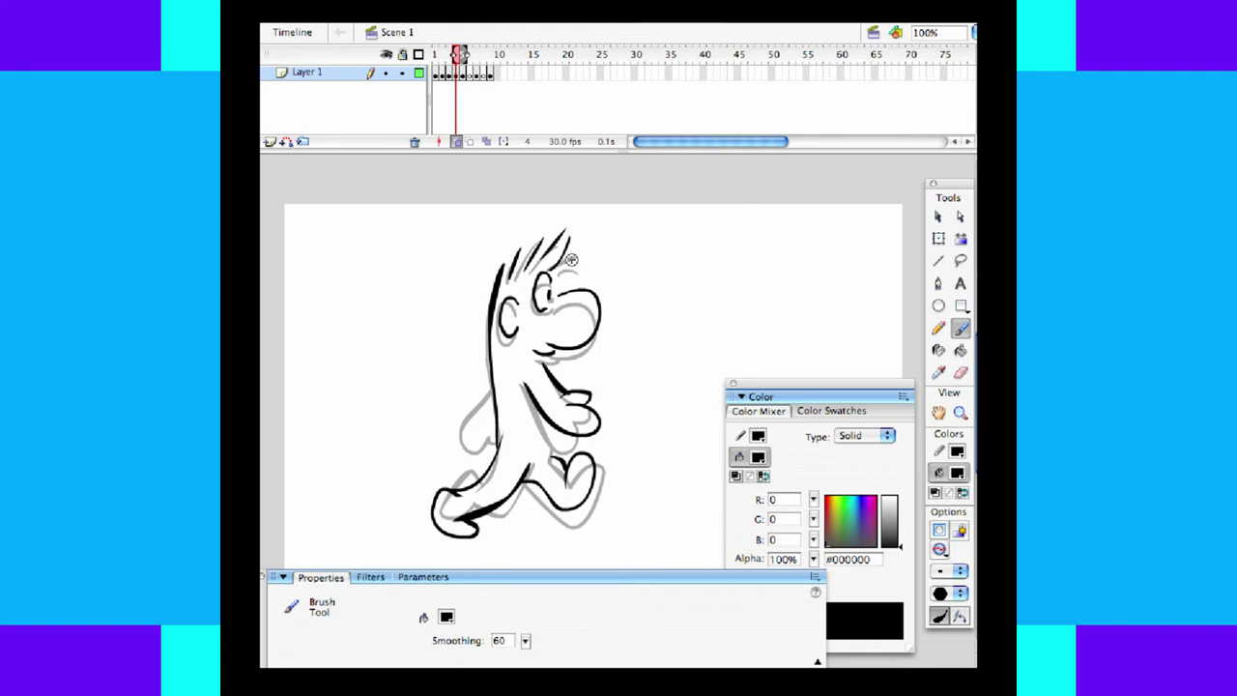
{"action": "left_click_drag", "start_coordinate": [561, 272], "coordinate": [572, 259]}
- Draw the rear arm and hand on frame 4, turn off onion skinning and compare with frame 3
{"action": "left_click_drag", "start_coordinate": [487, 360], "coordinate": [454, 412]}
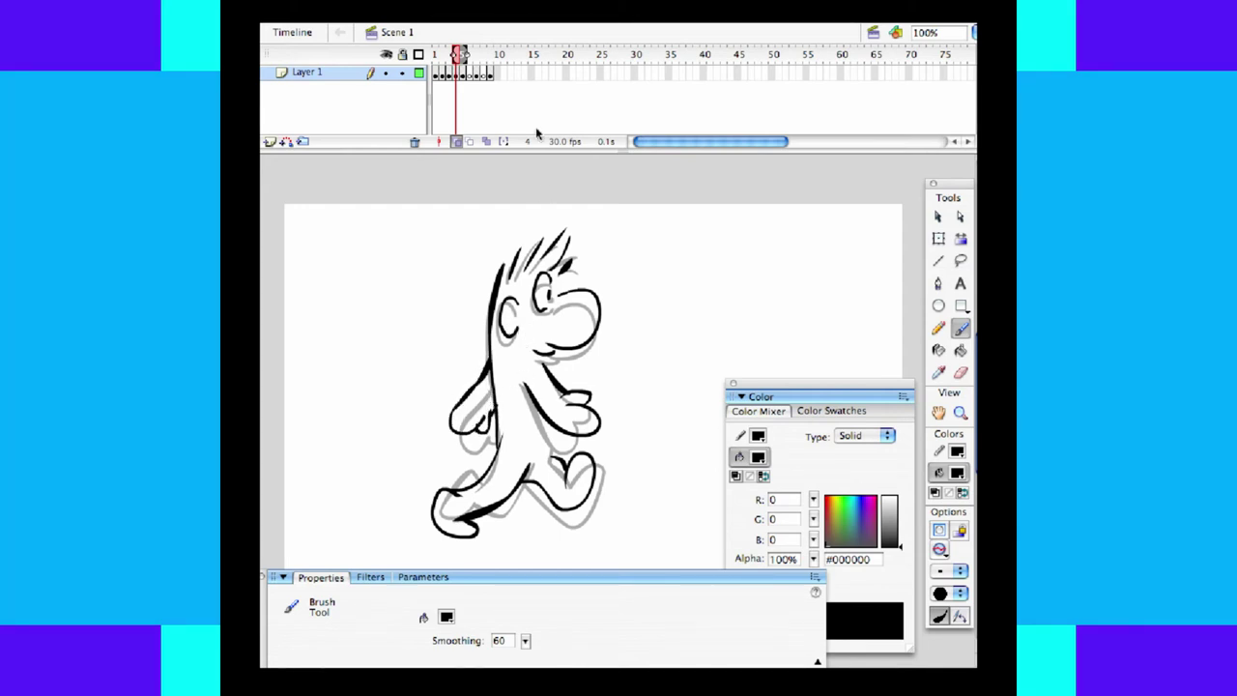
{"action": "left_click", "coordinate": [457, 142]}
{"action": "mouse_move", "coordinate": [460, 54]}
{"action": "left_mouse_down"}
{"action": "mouse_move", "coordinate": [421, 63]}
{"action": "mouse_move", "coordinate": [464, 66]}
{"action": "mouse_move", "coordinate": [448, 66]}
{"action": "left_mouse_up"}
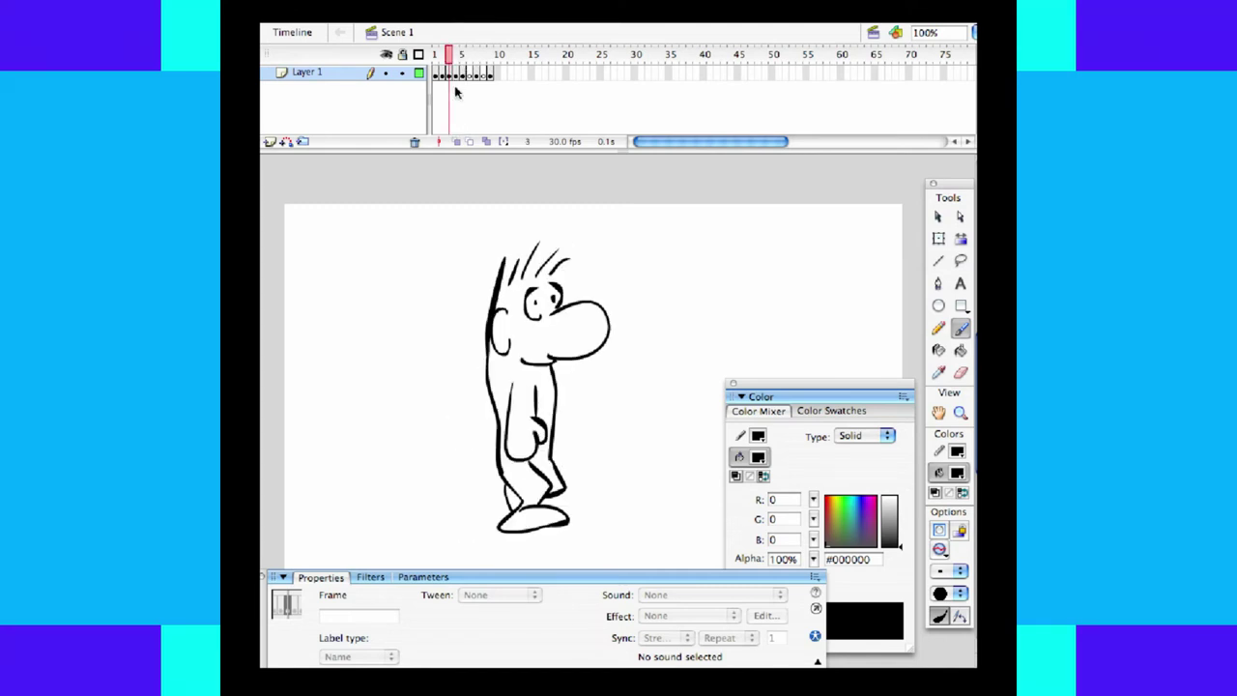
{"action": "left_click", "coordinate": [455, 64]}
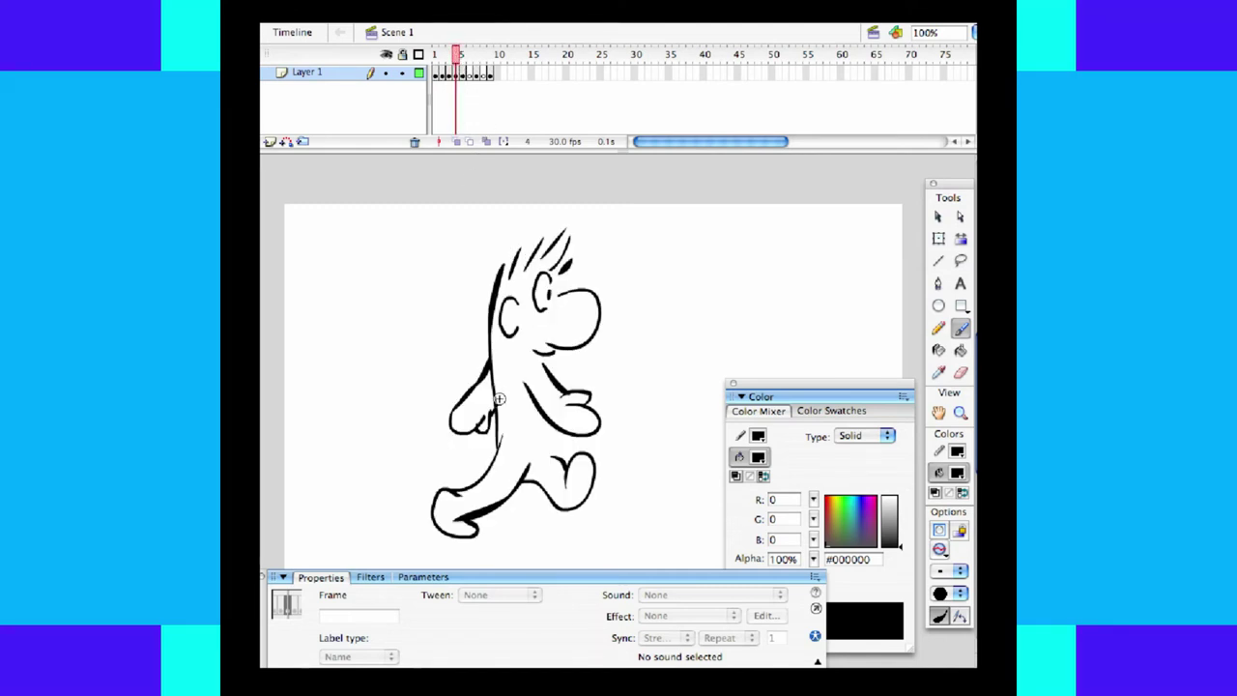
- Turn onion skinning back on and draw the belly line between the forward arm and forward leg on frame 4
{"action": "left_click", "coordinate": [456, 142]}
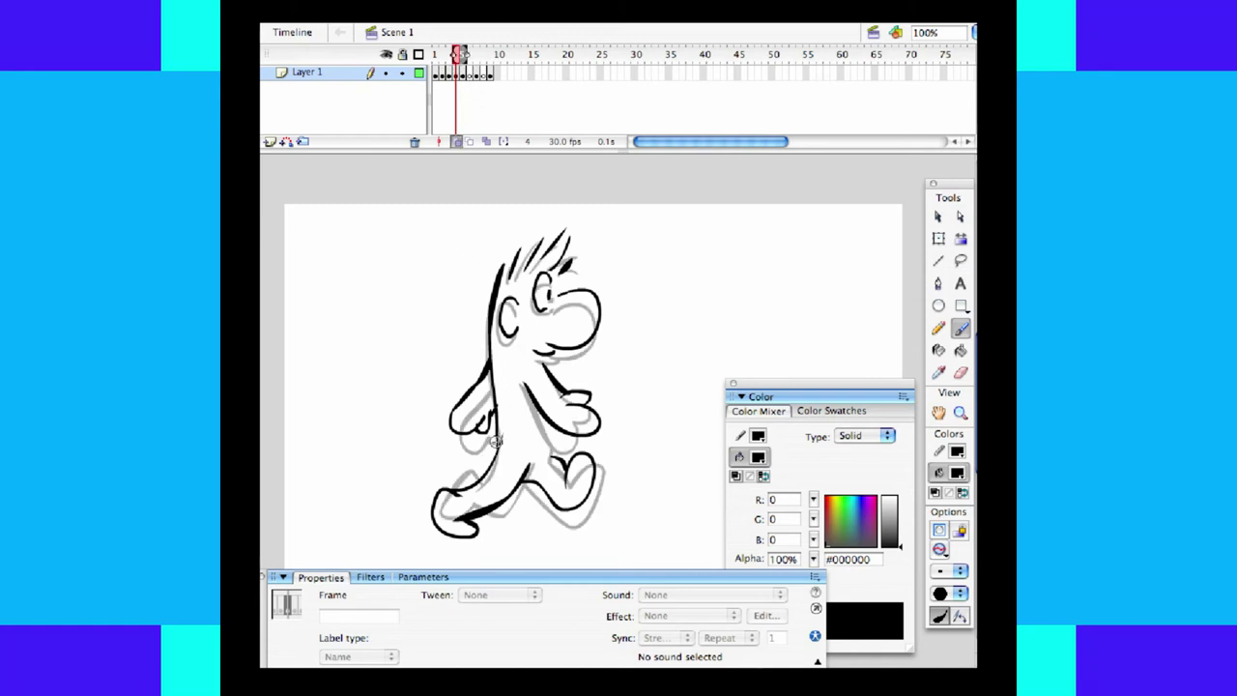
{"action": "left_click_drag", "start_coordinate": [550, 423], "coordinate": [552, 431]}
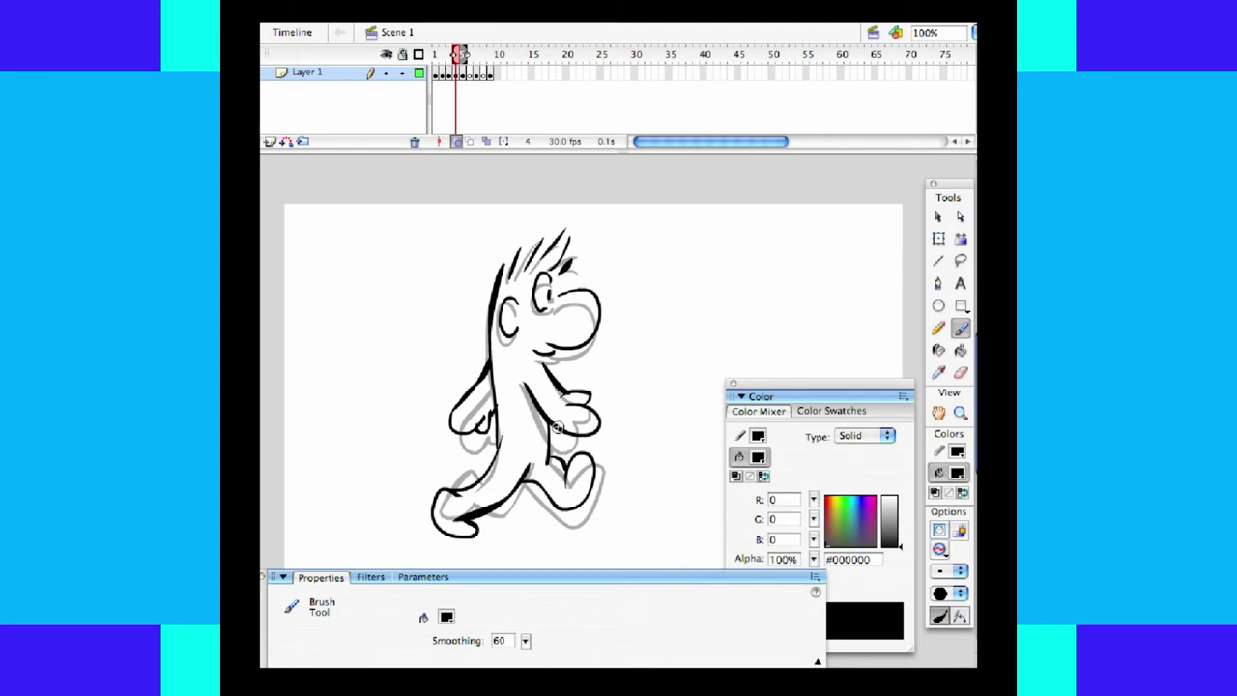
- Draw the forward arm and hand on blank frame 6, angled slightly lower than in the frame 5 pose
{"action": "mouse_move", "coordinate": [456, 55]}
{"action": "left_mouse_down"}
{"action": "mouse_move", "coordinate": [435, 60]}
{"action": "mouse_move", "coordinate": [471, 56]}
{"action": "left_mouse_up"}
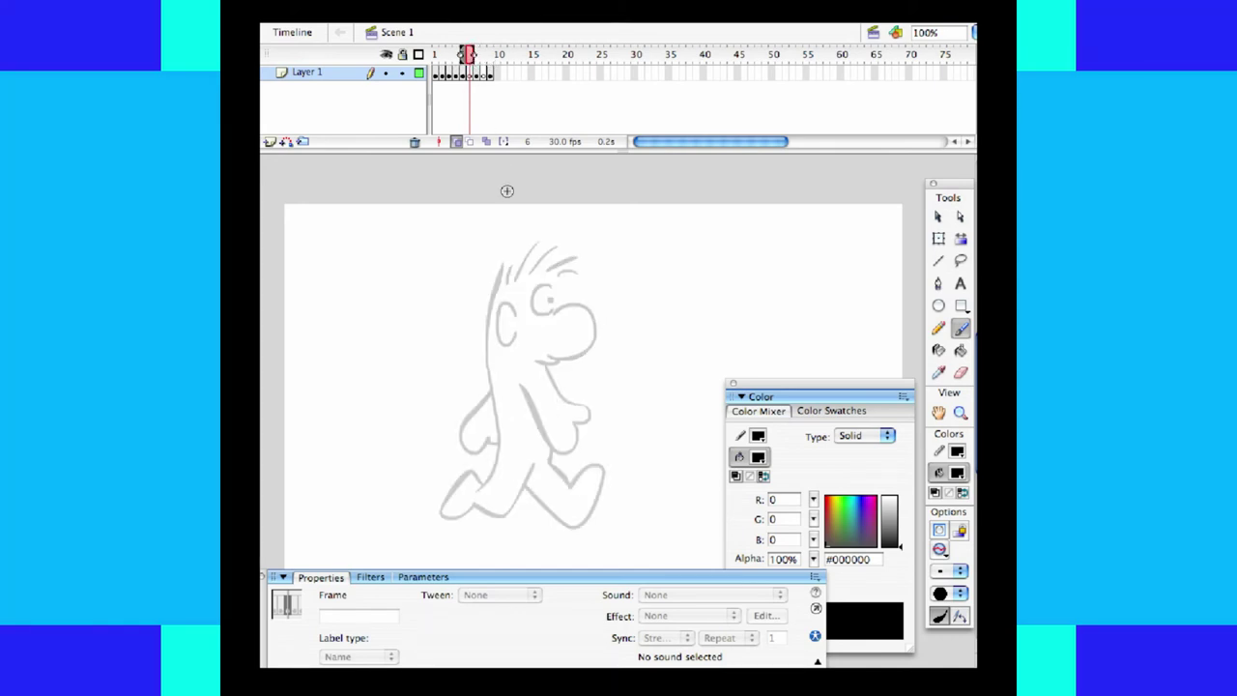
{"action": "mouse_move", "coordinate": [519, 388]}
{"action": "left_mouse_down"}
{"action": "mouse_move", "coordinate": [539, 451]}
{"action": "mouse_move", "coordinate": [560, 464]}
{"action": "mouse_move", "coordinate": [573, 437]}
{"action": "left_mouse_up"}
{"action": "key", "text": "super+z"}
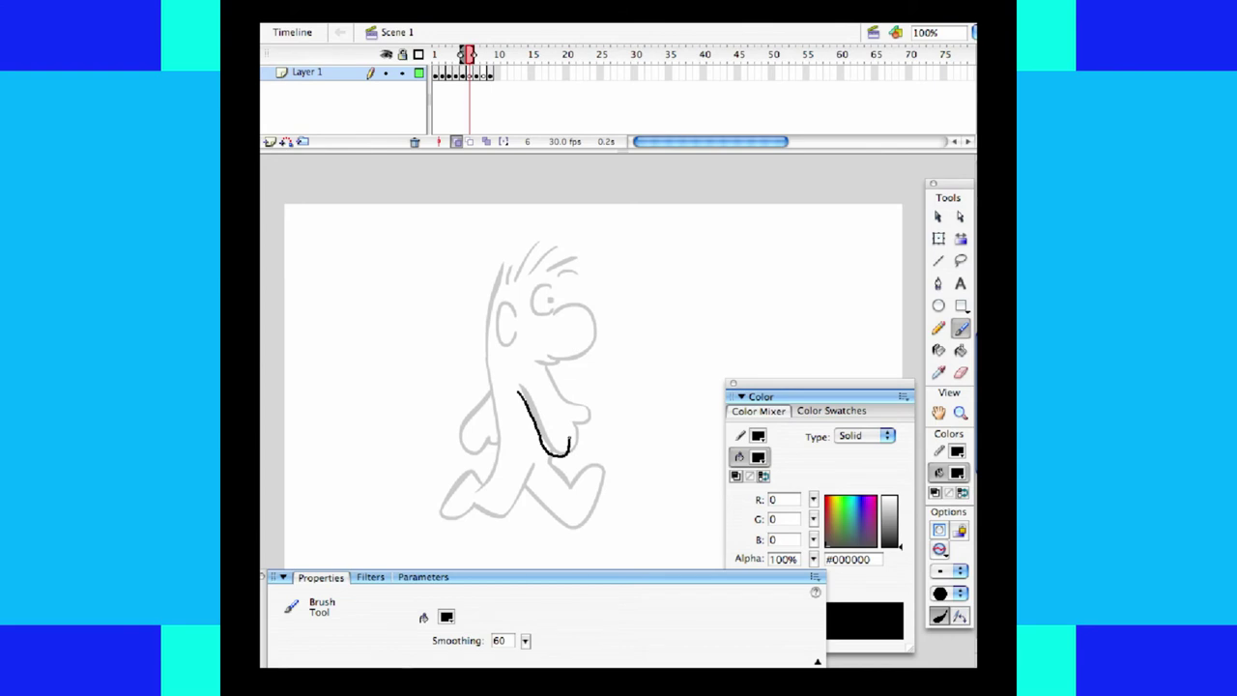
{"action": "mouse_move", "coordinate": [568, 440]}
{"action": "left_mouse_down"}
{"action": "mouse_move", "coordinate": [588, 417]}
{"action": "mouse_move", "coordinate": [545, 366]}
{"action": "left_mouse_up"}
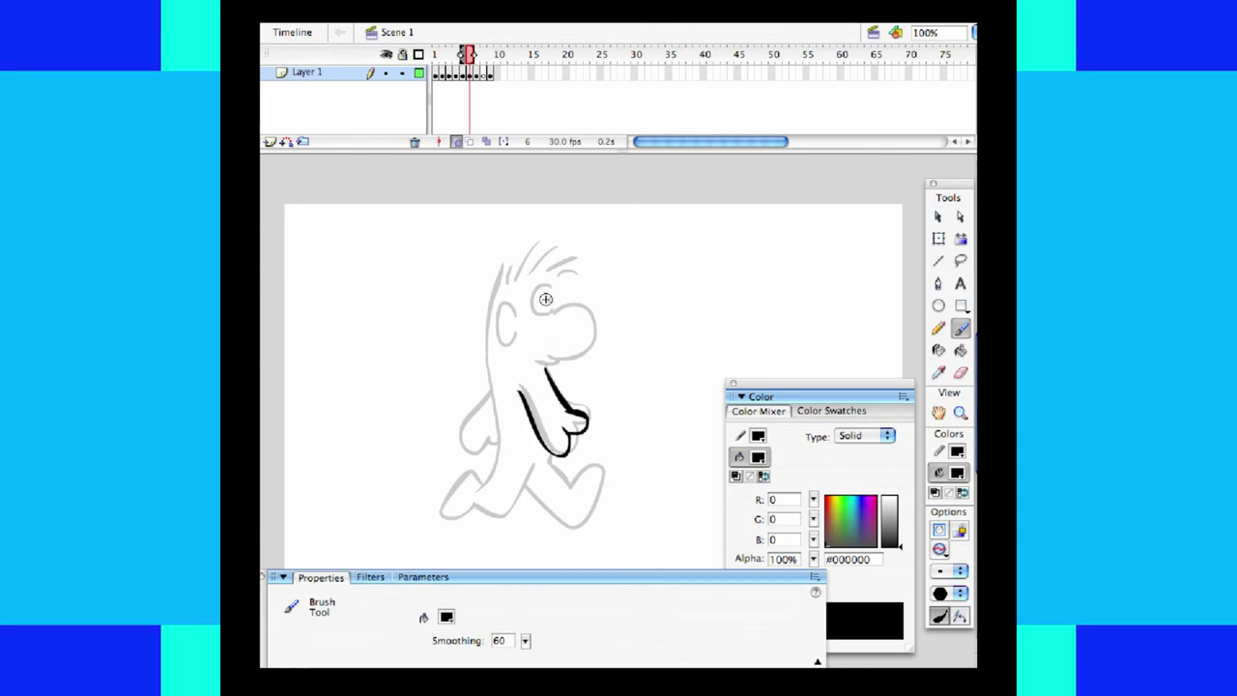
- Draw the eye, nose and mouth on frame 6, redrawing the nose slightly larger
{"action": "left_click_drag", "start_coordinate": [535, 311], "coordinate": [546, 305]}
{"action": "key", "text": "ctrl+z"}
{"action": "left_click_drag", "start_coordinate": [566, 351], "coordinate": [551, 352]}
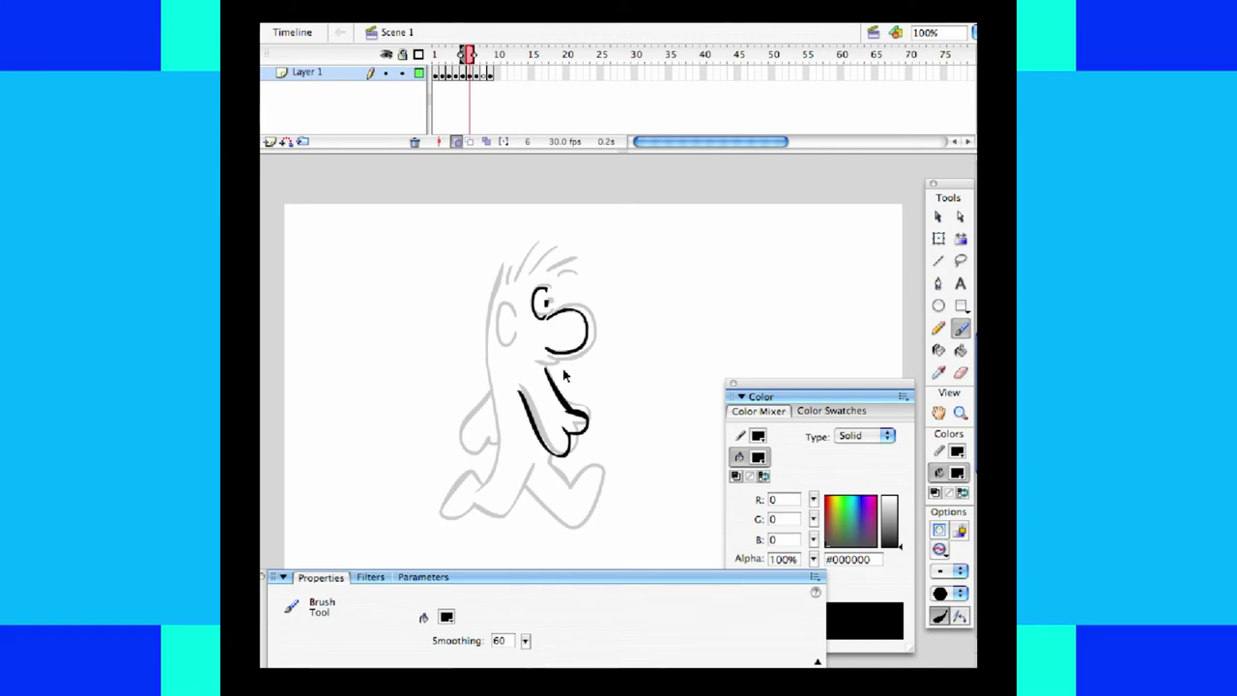
{"action": "key", "text": "super+z"}
{"action": "mouse_move", "coordinate": [592, 315]}
{"action": "left_mouse_down"}
{"action": "mouse_move", "coordinate": [590, 347]}
{"action": "mouse_move", "coordinate": [532, 366]}
{"action": "left_mouse_up"}
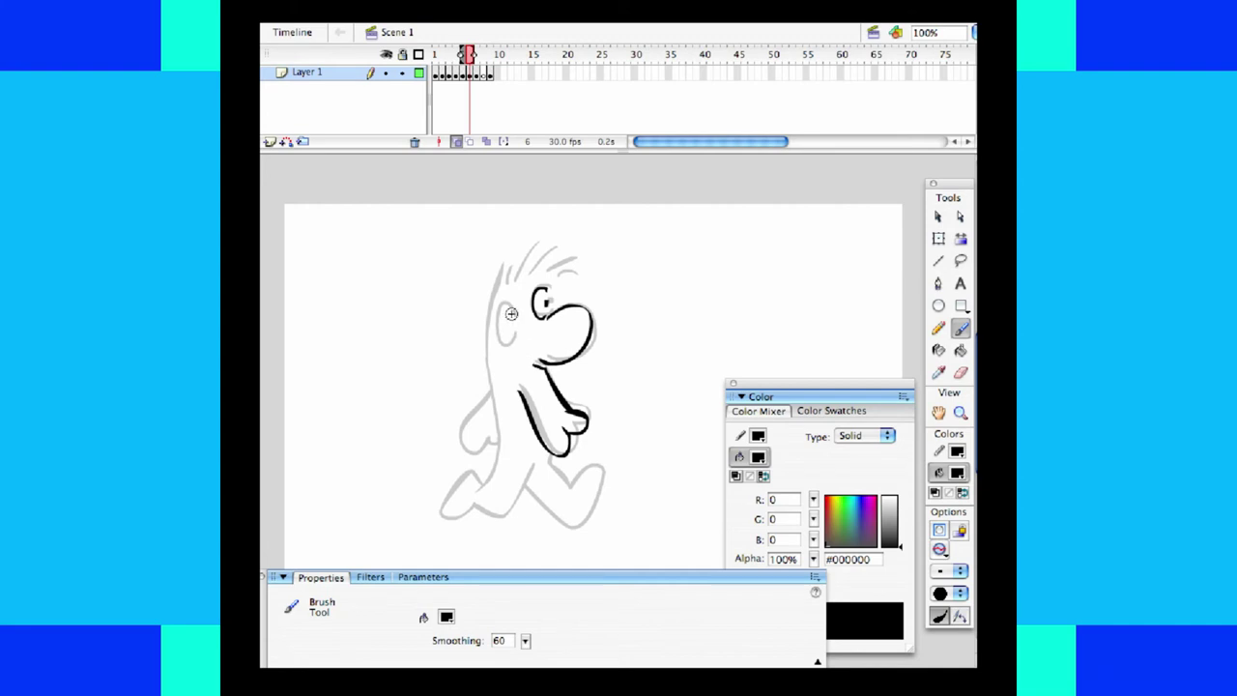
- Draw the ear and the rear leg with its foot on frame 6, close to the frame 5 pose
{"action": "left_click_drag", "start_coordinate": [512, 309], "coordinate": [506, 339]}
{"action": "mouse_move", "coordinate": [486, 519]}
{"action": "left_mouse_down"}
{"action": "mouse_move", "coordinate": [473, 507]}
{"action": "mouse_move", "coordinate": [450, 520]}
{"action": "left_mouse_up"}
{"action": "left_click_drag", "start_coordinate": [475, 480], "coordinate": [489, 491]}
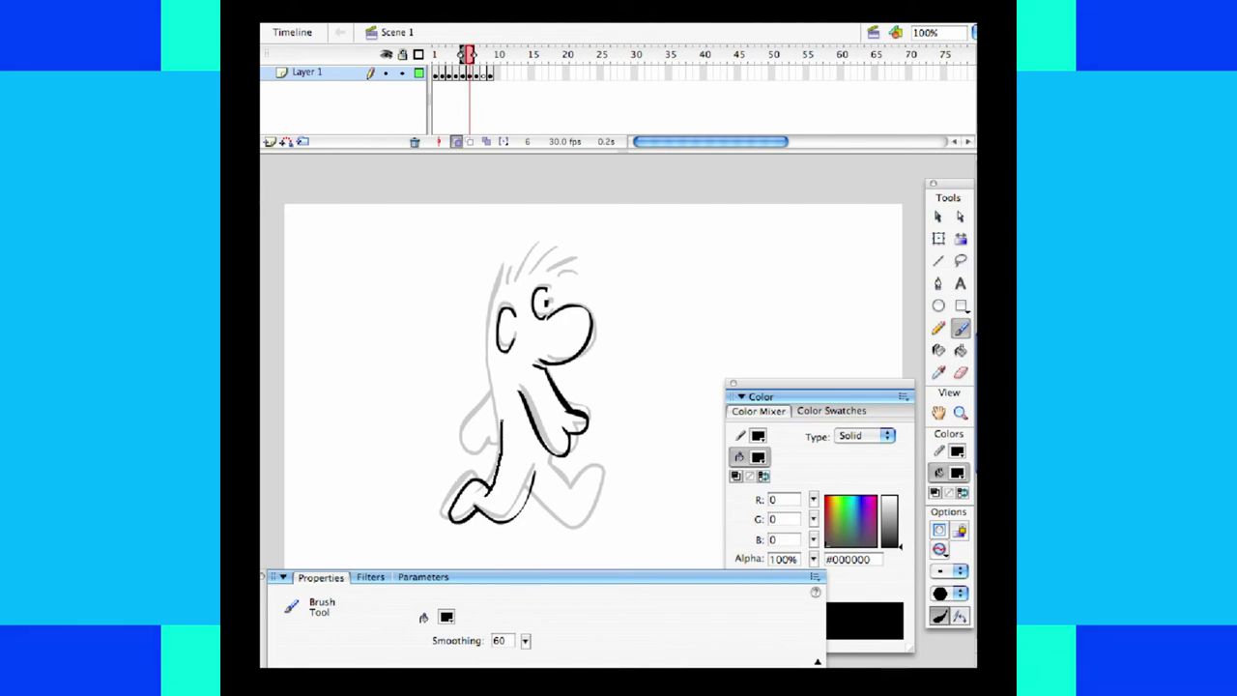
- Draw the back line, flattened hair, eyebrow and rear arm with its hand on frame 6
{"action": "mouse_move", "coordinate": [497, 288]}
{"action": "left_mouse_down"}
{"action": "mouse_move", "coordinate": [547, 261]}
{"action": "mouse_move", "coordinate": [562, 277]}
{"action": "left_mouse_up"}
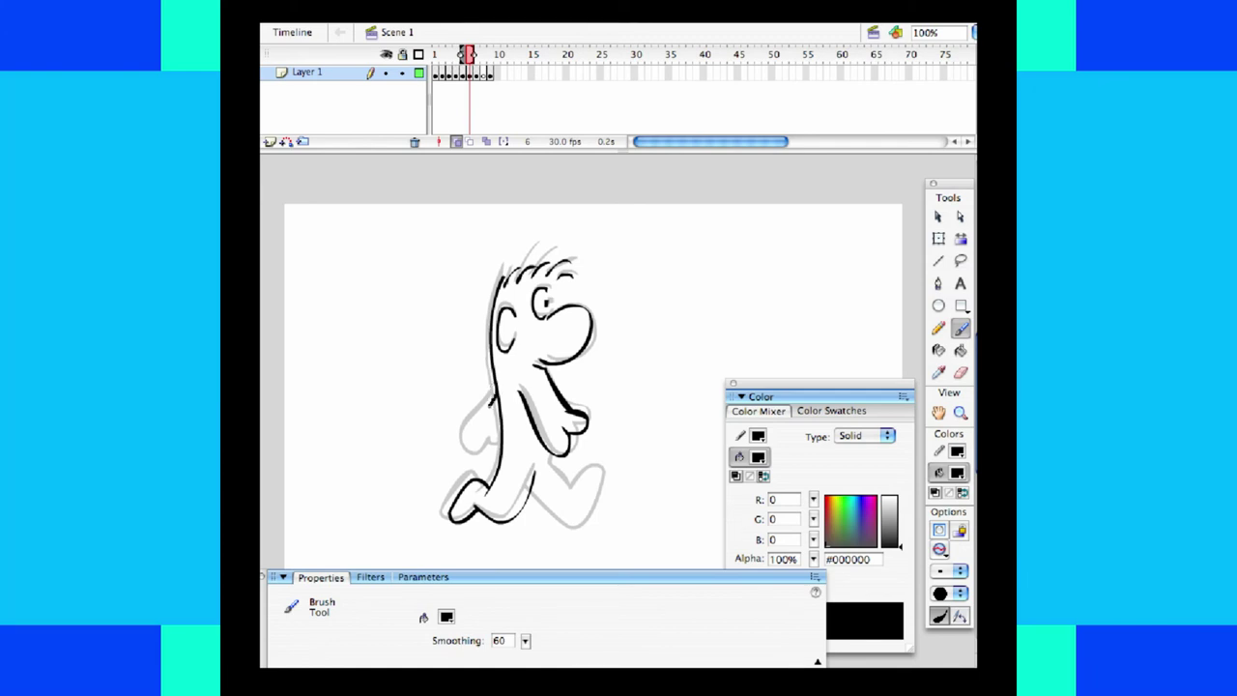
{"action": "mouse_move", "coordinate": [490, 404]}
{"action": "left_mouse_down"}
{"action": "mouse_move", "coordinate": [463, 437]}
{"action": "mouse_move", "coordinate": [500, 446]}
{"action": "left_mouse_up"}
- Draw the forward leg and foot slightly lower than in frame 5, and the belly line, on frame 6 with the Brush
{"action": "left_click", "coordinate": [939, 217]}
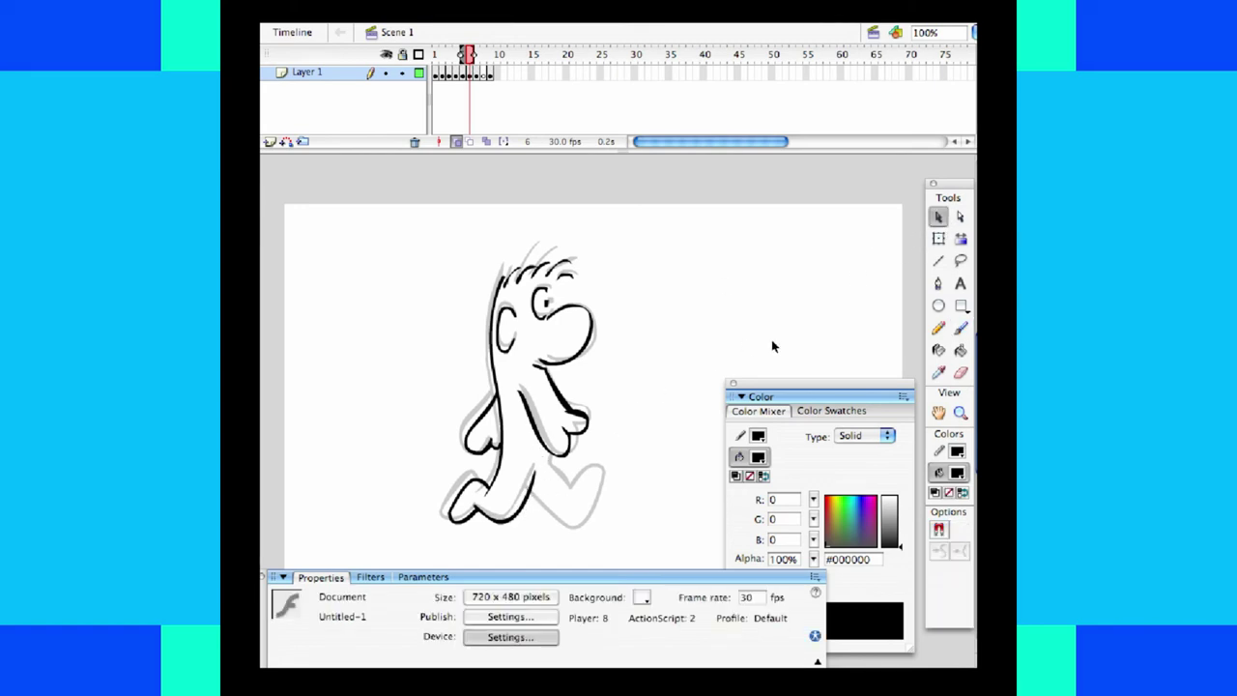
{"action": "left_click", "coordinate": [960, 327]}
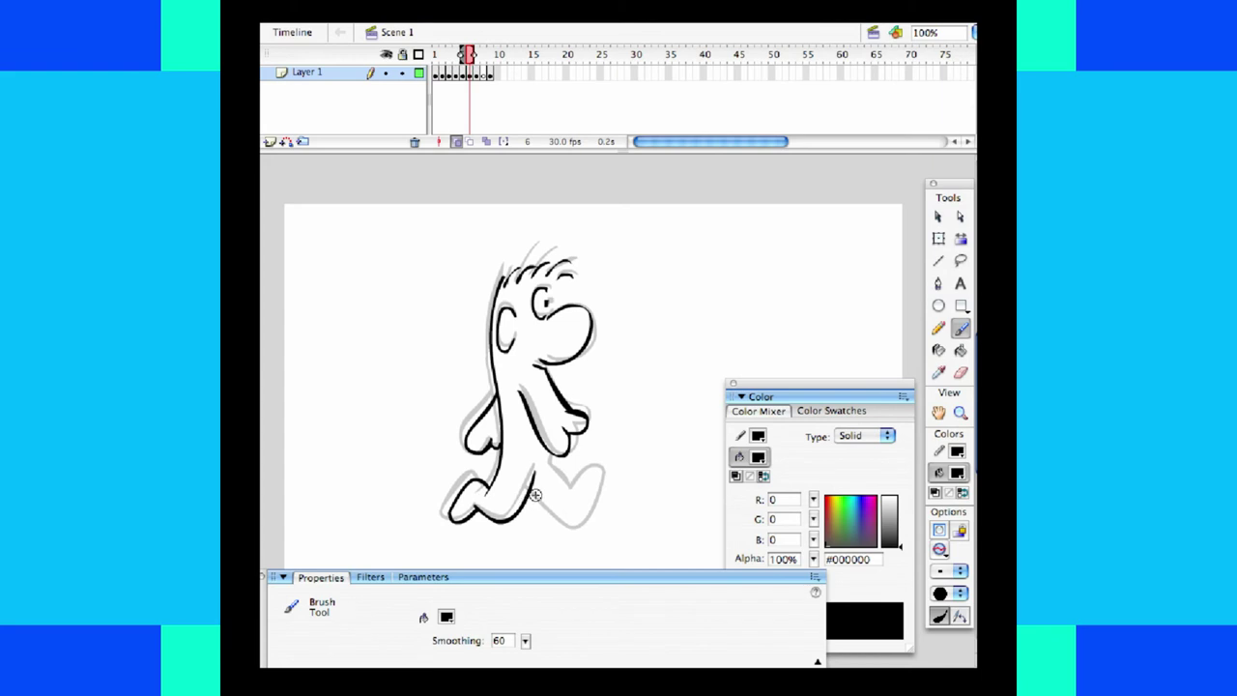
{"action": "left_click_drag", "start_coordinate": [534, 497], "coordinate": [556, 523]}
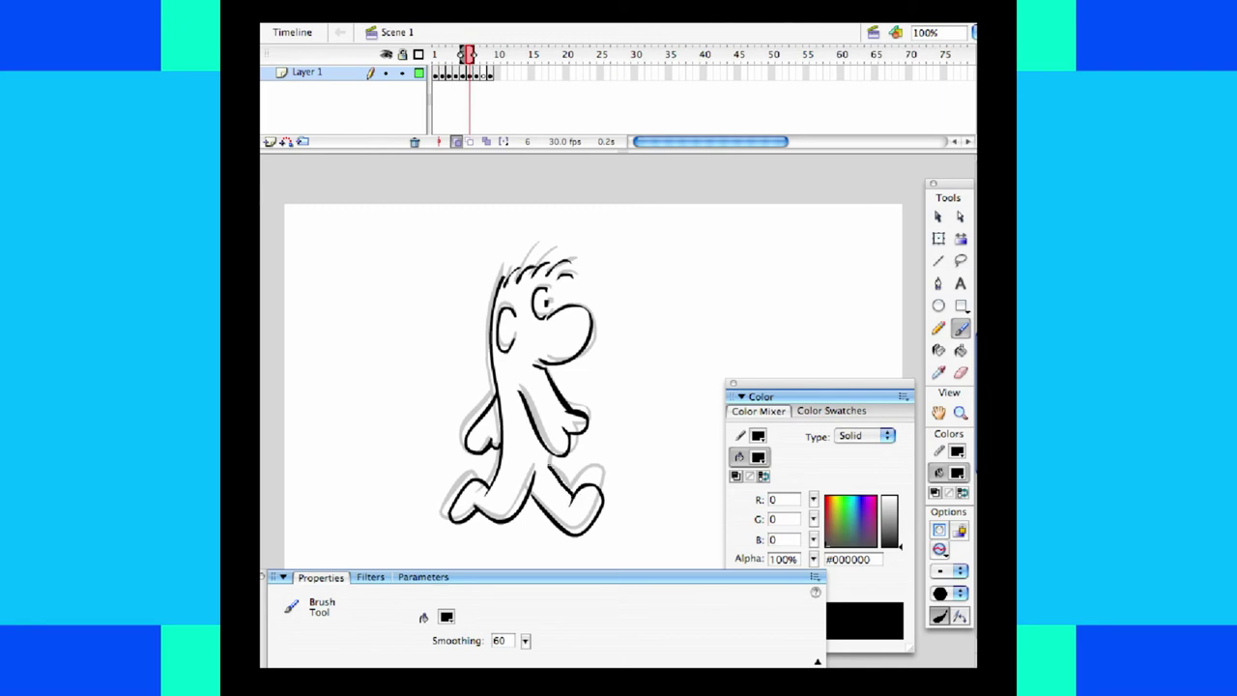
{"action": "left_click_drag", "start_coordinate": [572, 498], "coordinate": [553, 466]}
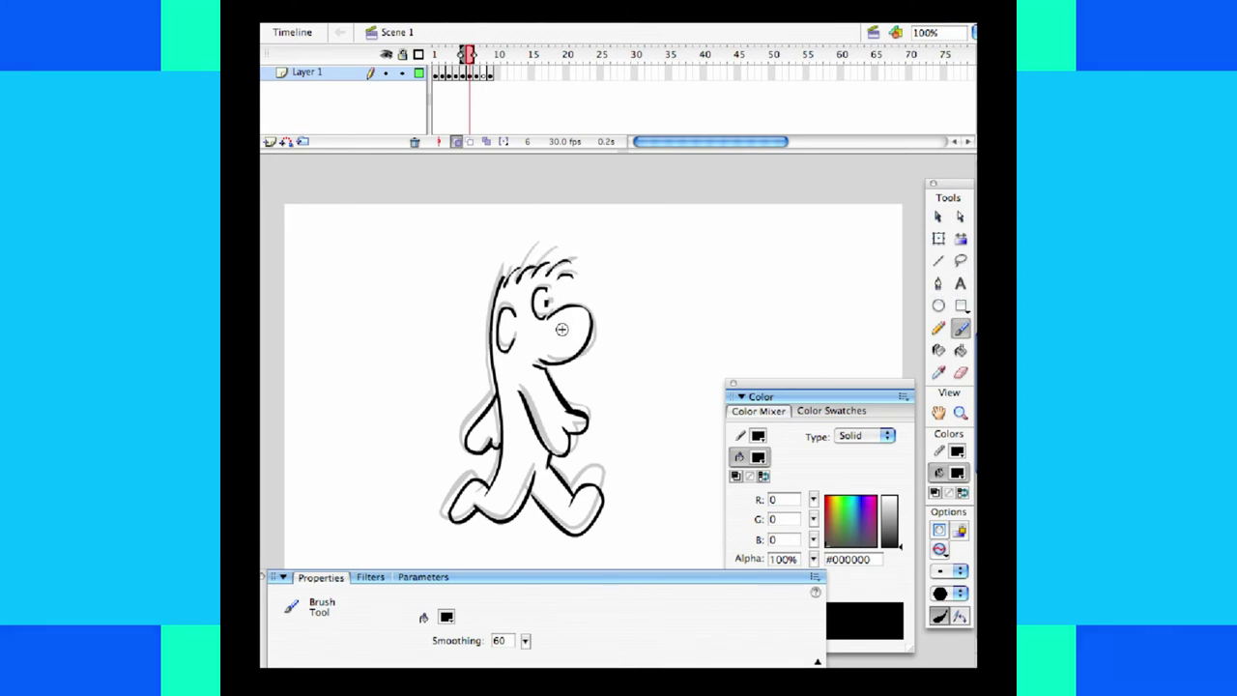
- Go to blank frame 8 and set the onion skin range to show frame 9 instead of frame 7
{"action": "left_click", "coordinate": [475, 77]}
{"action": "left_click", "coordinate": [484, 77]}
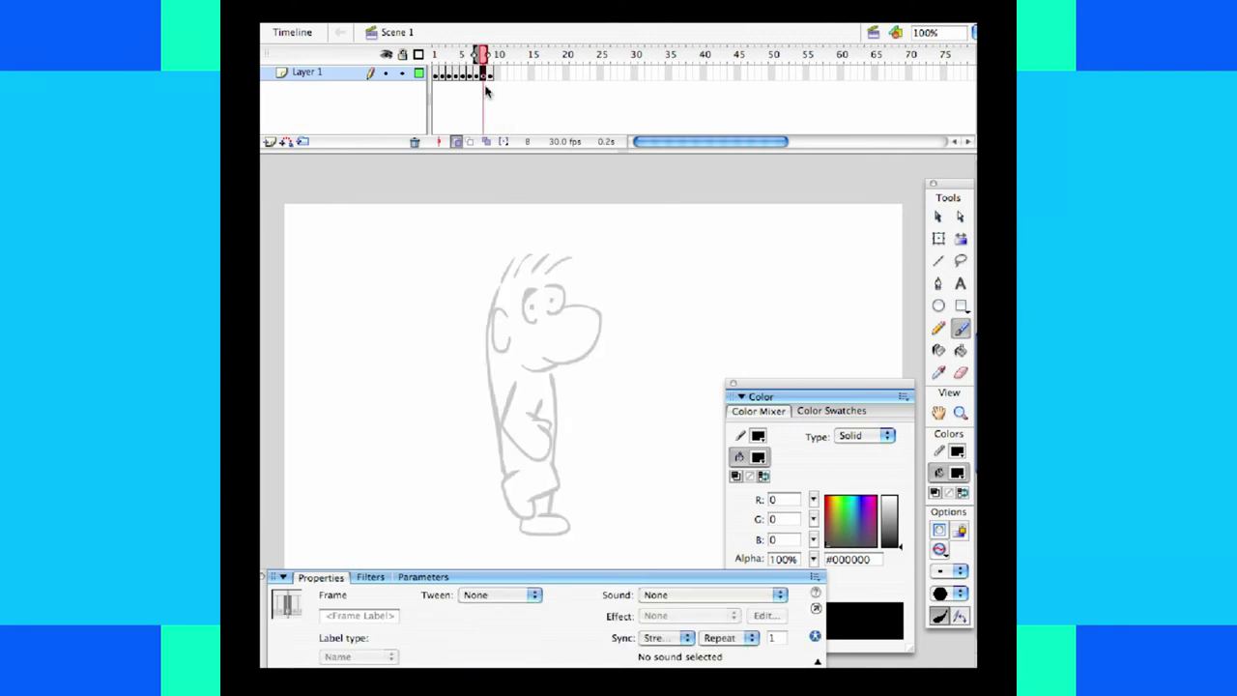
{"action": "right_click", "coordinate": [482, 74]}
{"action": "left_click", "coordinate": [481, 77]}
{"action": "left_click_drag", "start_coordinate": [484, 55], "coordinate": [495, 58]}
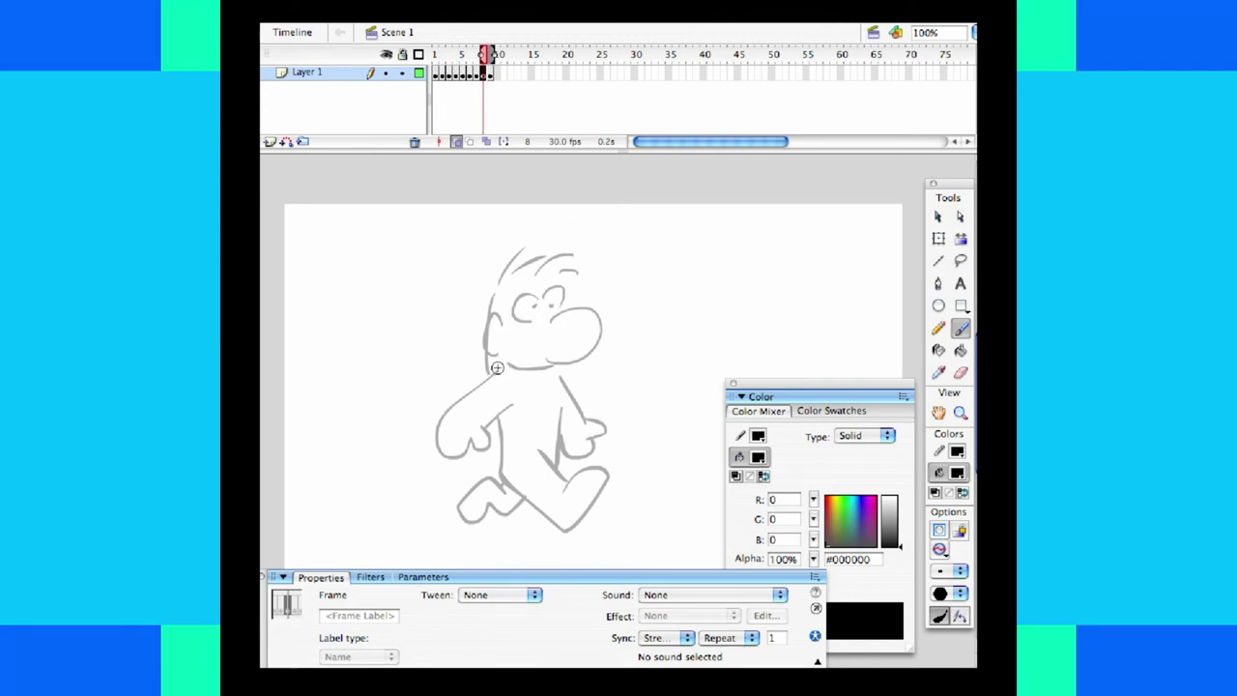
- Draw the backward-swinging arm and hand on frame 8, slightly higher than in frame 9, undoing the first attempt
{"action": "mouse_move", "coordinate": [497, 368]}
{"action": "left_mouse_down"}
{"action": "mouse_move", "coordinate": [427, 404]}
{"action": "mouse_move", "coordinate": [420, 434]}
{"action": "mouse_move", "coordinate": [451, 441]}
{"action": "left_mouse_up"}
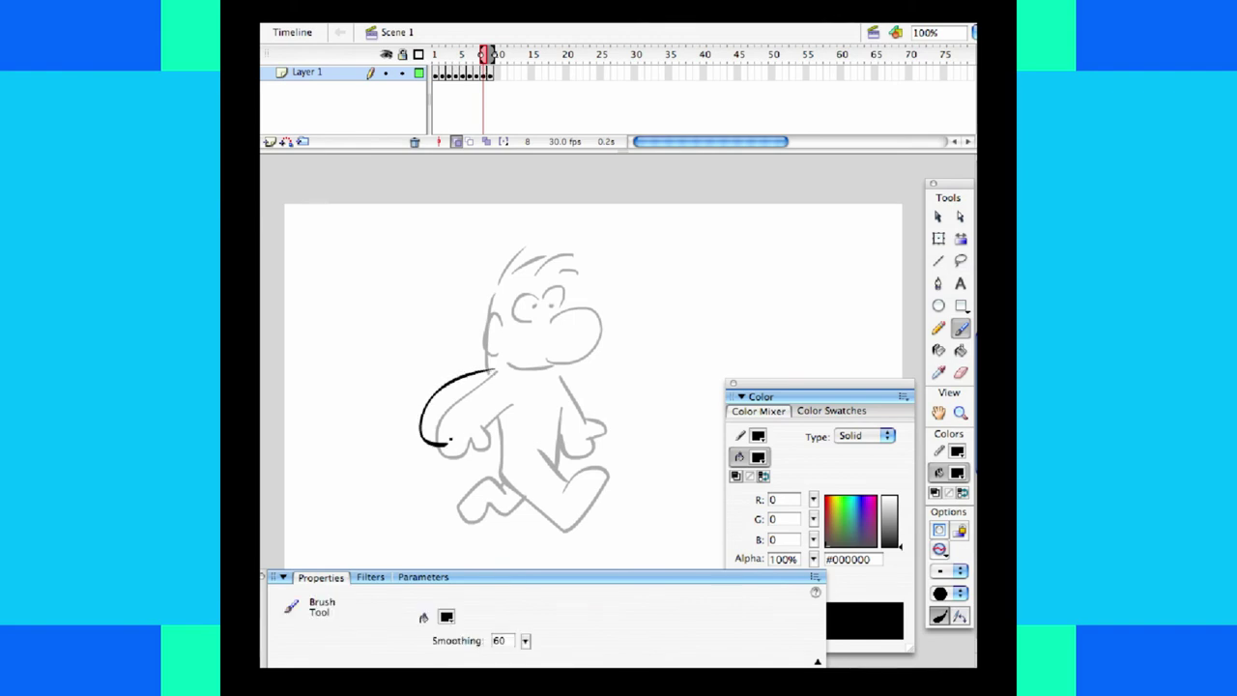
{"action": "key", "text": "super+z"}
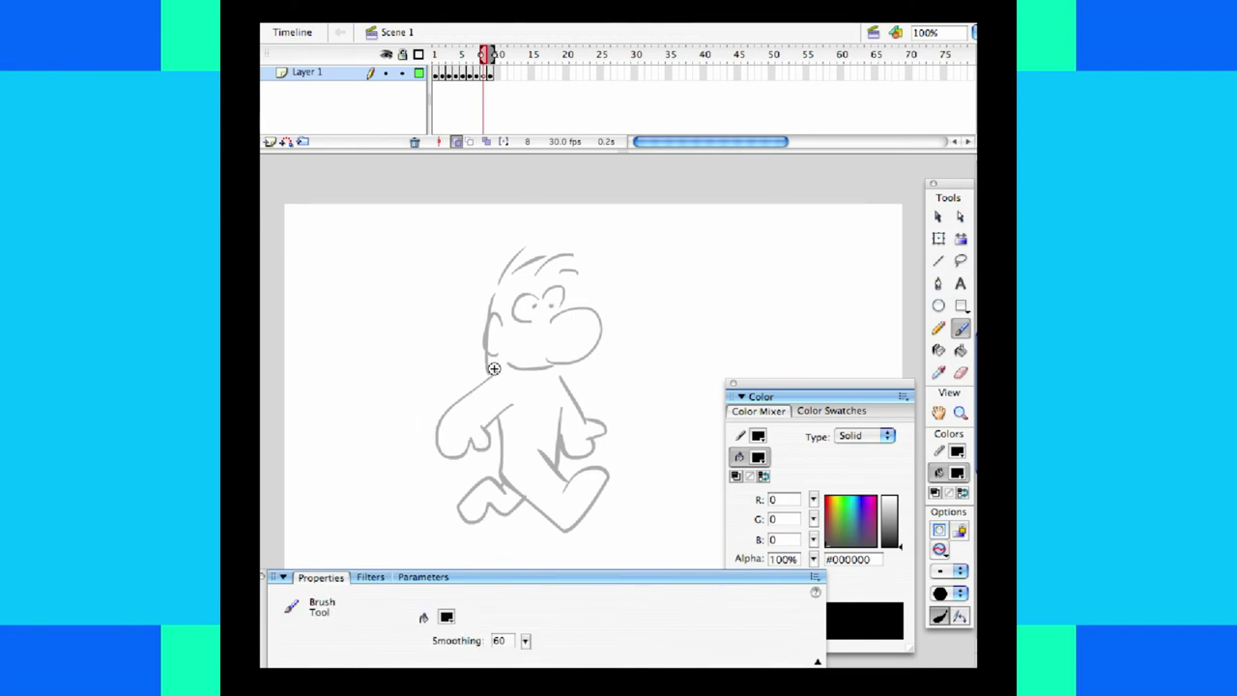
{"action": "left_click_drag", "start_coordinate": [489, 371], "coordinate": [447, 392]}
{"action": "mouse_move", "coordinate": [437, 437]}
{"action": "left_mouse_down"}
{"action": "mouse_move", "coordinate": [470, 429]}
{"action": "mouse_move", "coordinate": [464, 409]}
{"action": "mouse_move", "coordinate": [480, 418]}
{"action": "mouse_move", "coordinate": [482, 404]}
{"action": "left_mouse_up"}
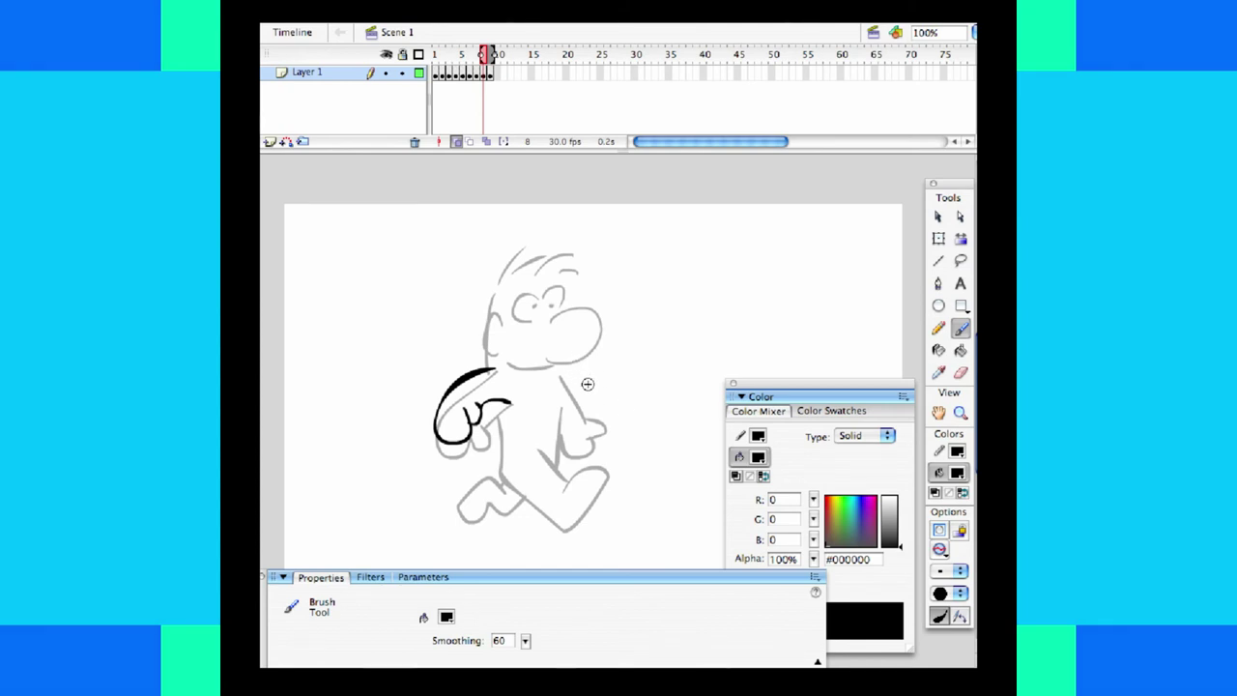
{"action": "mouse_move", "coordinate": [568, 365]}
{"action": "left_mouse_down"}
{"action": "mouse_move", "coordinate": [604, 217]}
{"action": "mouse_move", "coordinate": [584, 232]}
{"action": "mouse_move", "coordinate": [586, 215]}
{"action": "mouse_move", "coordinate": [697, 161]}
{"action": "mouse_move", "coordinate": [742, 349]}
{"action": "mouse_move", "coordinate": [547, 388]}
{"action": "left_mouse_up"}
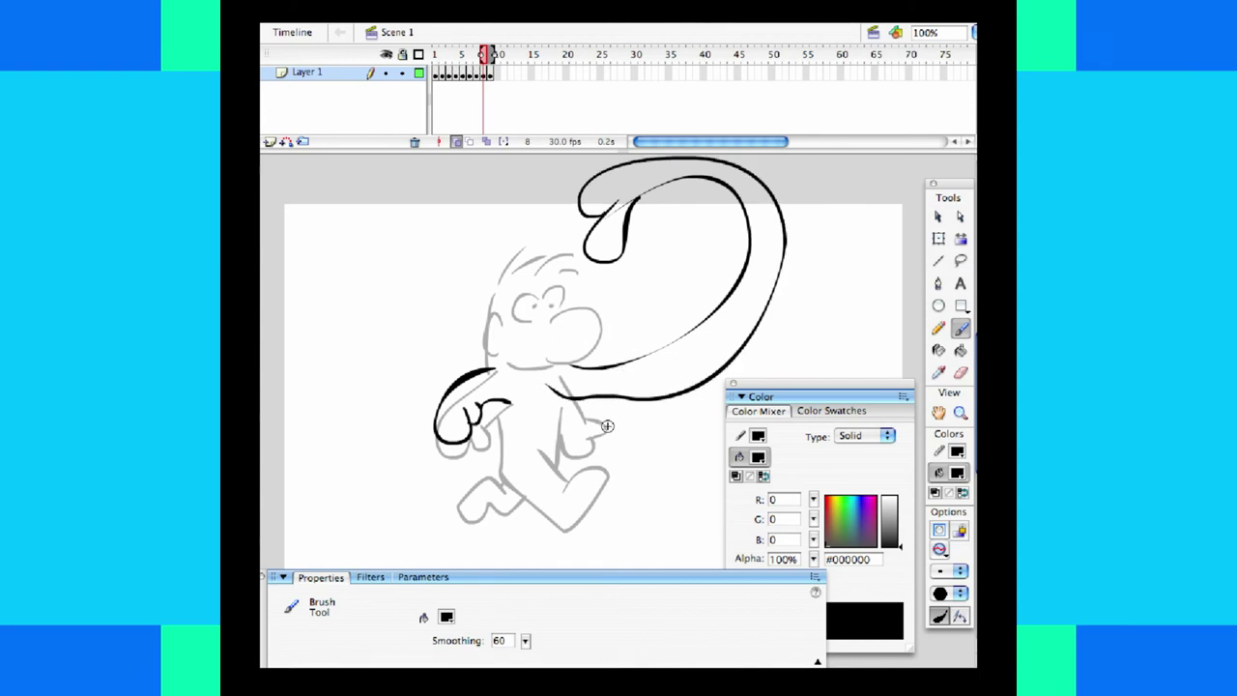
{"action": "key", "text": "super+z"}
{"action": "key", "text": "super+z"}
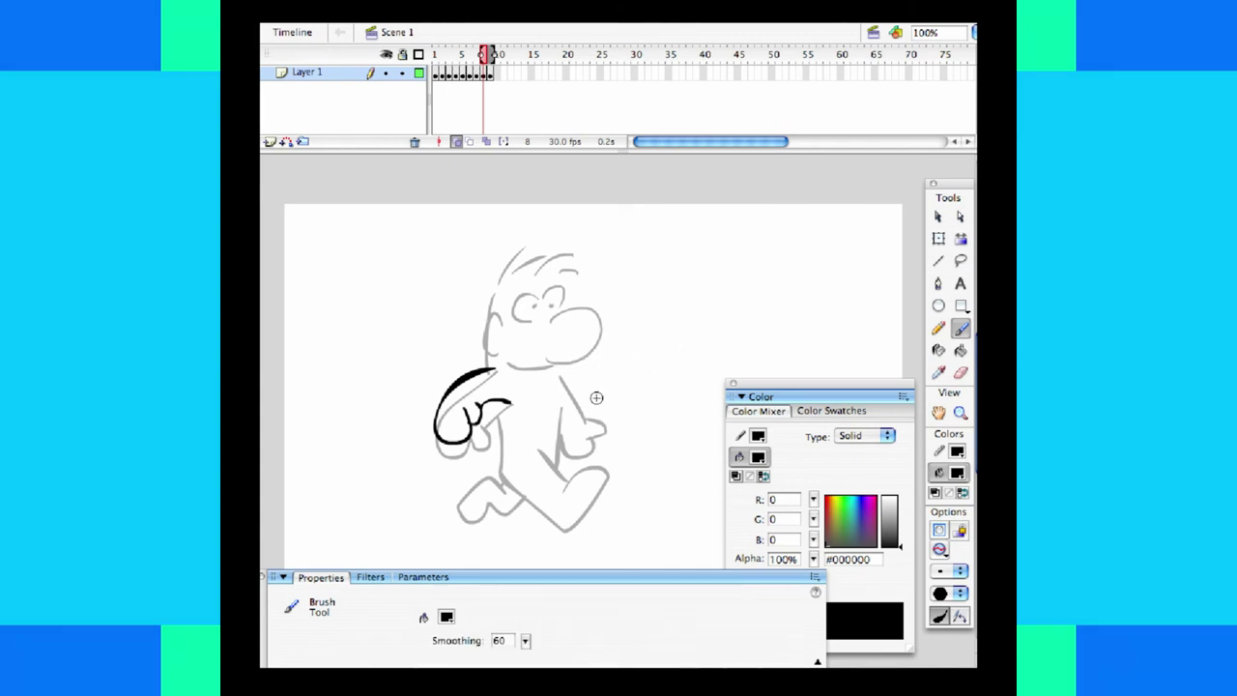
{"action": "mouse_move", "coordinate": [568, 374]}
{"action": "left_mouse_down"}
{"action": "mouse_move", "coordinate": [596, 360]}
{"action": "mouse_move", "coordinate": [693, 365]}
{"action": "mouse_move", "coordinate": [803, 190]}
{"action": "mouse_move", "coordinate": [830, 297]}
{"action": "mouse_move", "coordinate": [884, 339]}
{"action": "mouse_move", "coordinate": [733, 308]}
{"action": "mouse_move", "coordinate": [605, 454]}
{"action": "mouse_move", "coordinate": [607, 336]}
{"action": "left_mouse_up"}
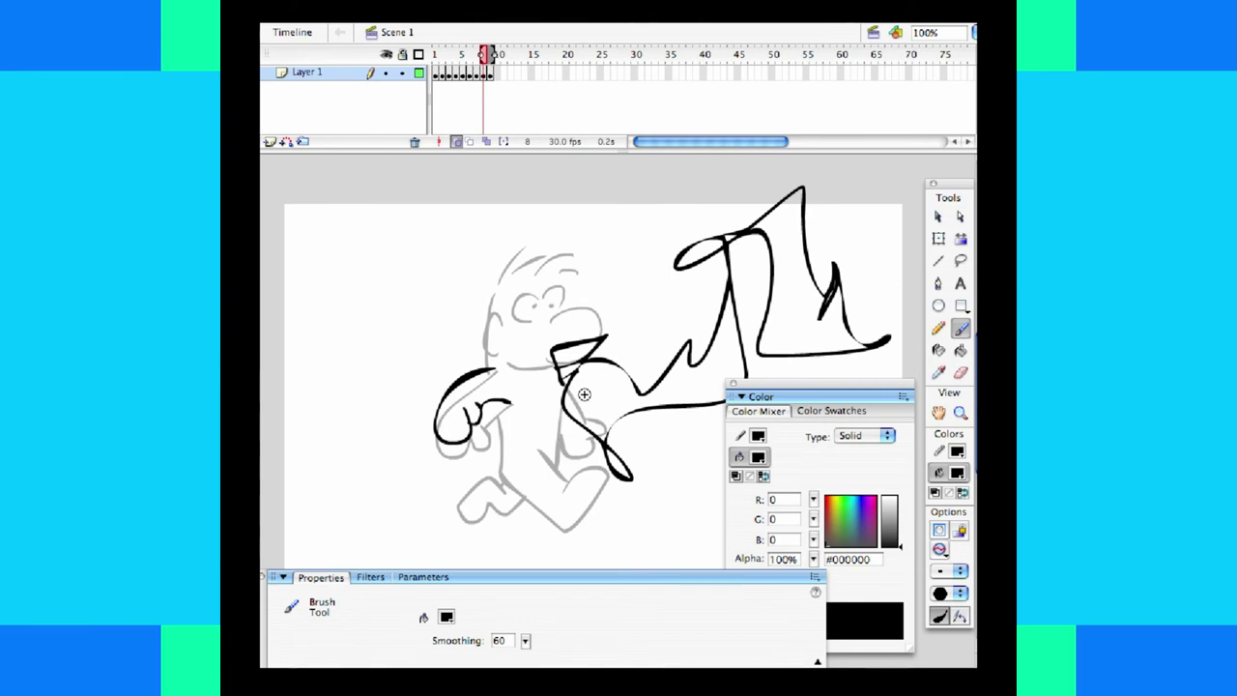
{"action": "key", "text": "ctrl+z"}
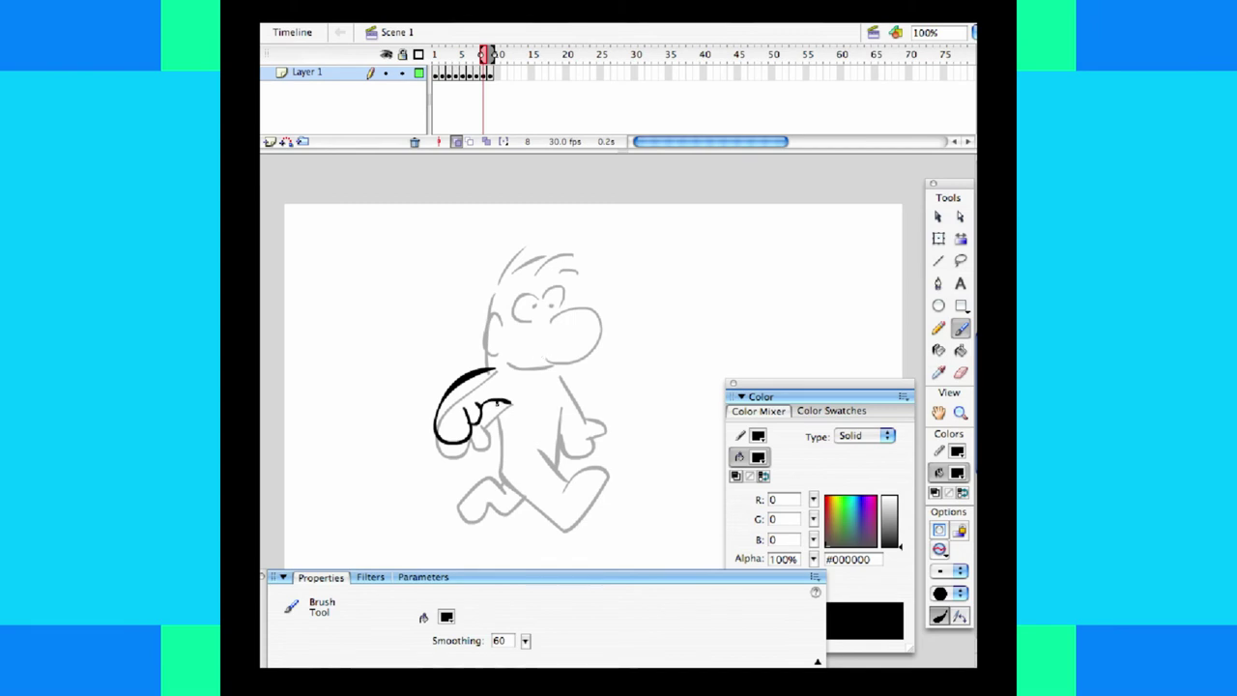
- Draw the lower back line and both legs on frame 8, with the feet raised above the frame 9 pose
{"action": "left_click_drag", "start_coordinate": [499, 417], "coordinate": [501, 444]}
{"action": "left_click_drag", "start_coordinate": [545, 484], "coordinate": [560, 488]}
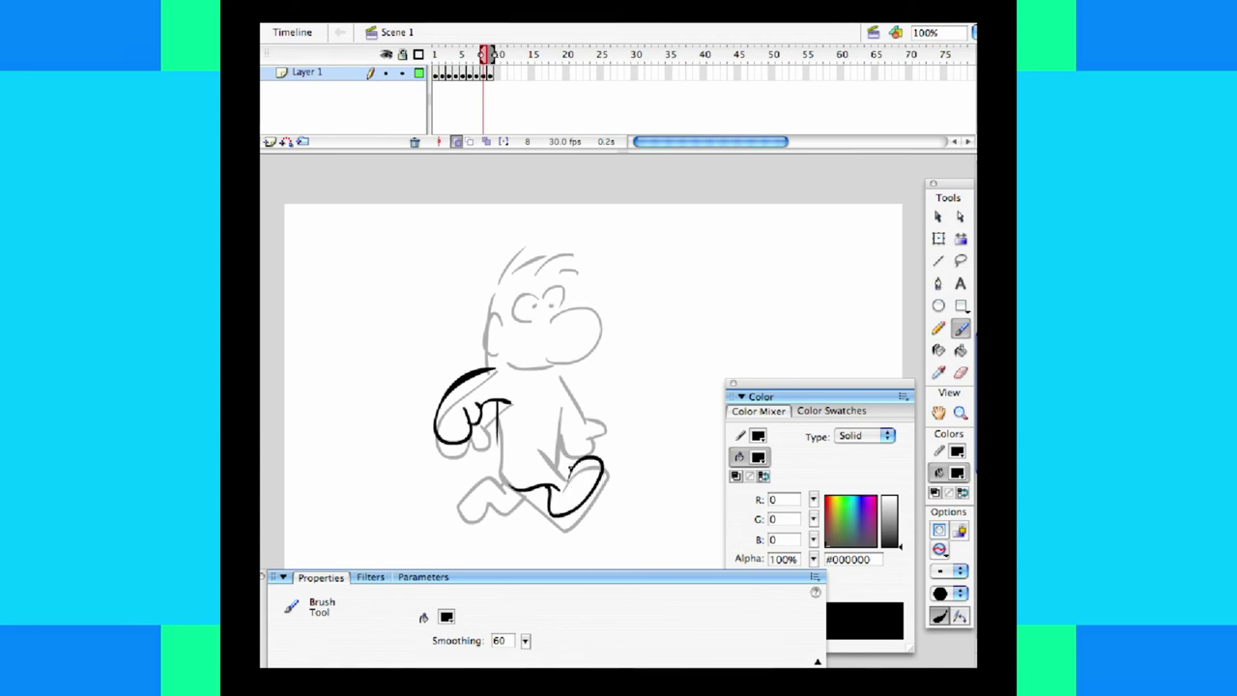
{"action": "left_click_drag", "start_coordinate": [549, 448], "coordinate": [535, 456]}
{"action": "left_click_drag", "start_coordinate": [504, 474], "coordinate": [498, 404]}
{"action": "key", "text": "ctrl+z"}
{"action": "left_click_drag", "start_coordinate": [504, 478], "coordinate": [498, 404]}
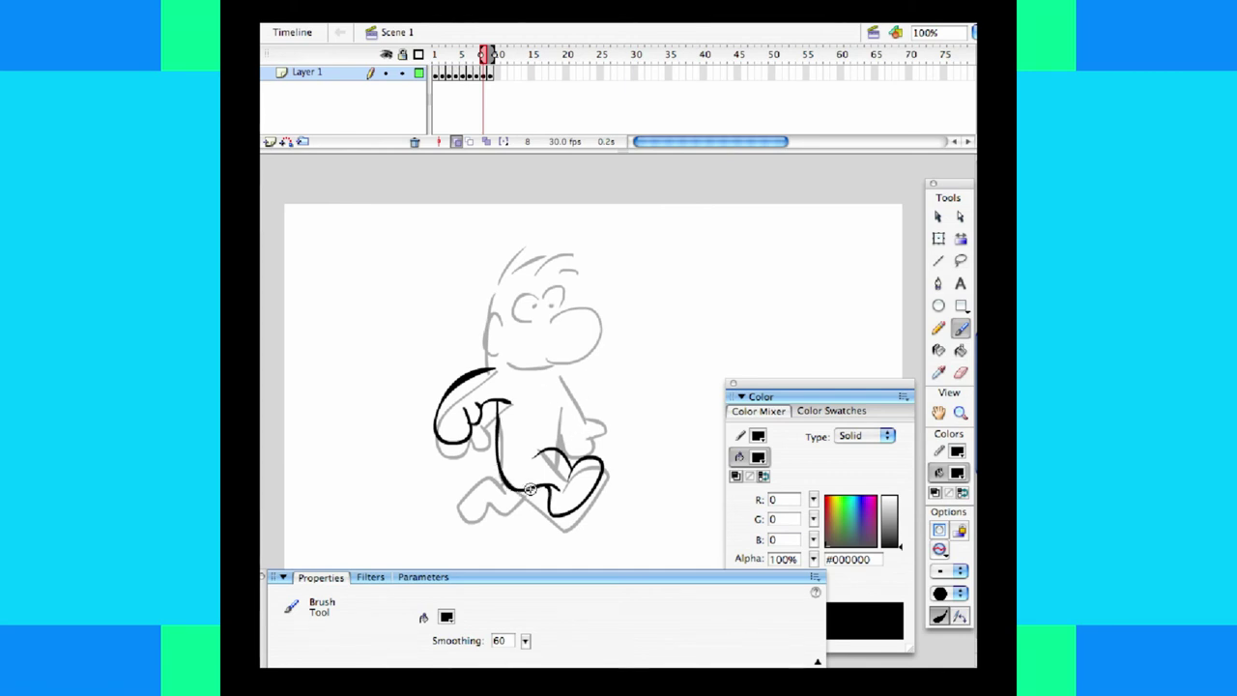
{"action": "mouse_move", "coordinate": [511, 499]}
{"action": "left_mouse_down"}
{"action": "mouse_move", "coordinate": [478, 483]}
{"action": "mouse_move", "coordinate": [493, 461]}
{"action": "mouse_move", "coordinate": [459, 467]}
{"action": "mouse_move", "coordinate": [481, 491]}
{"action": "left_mouse_up"}
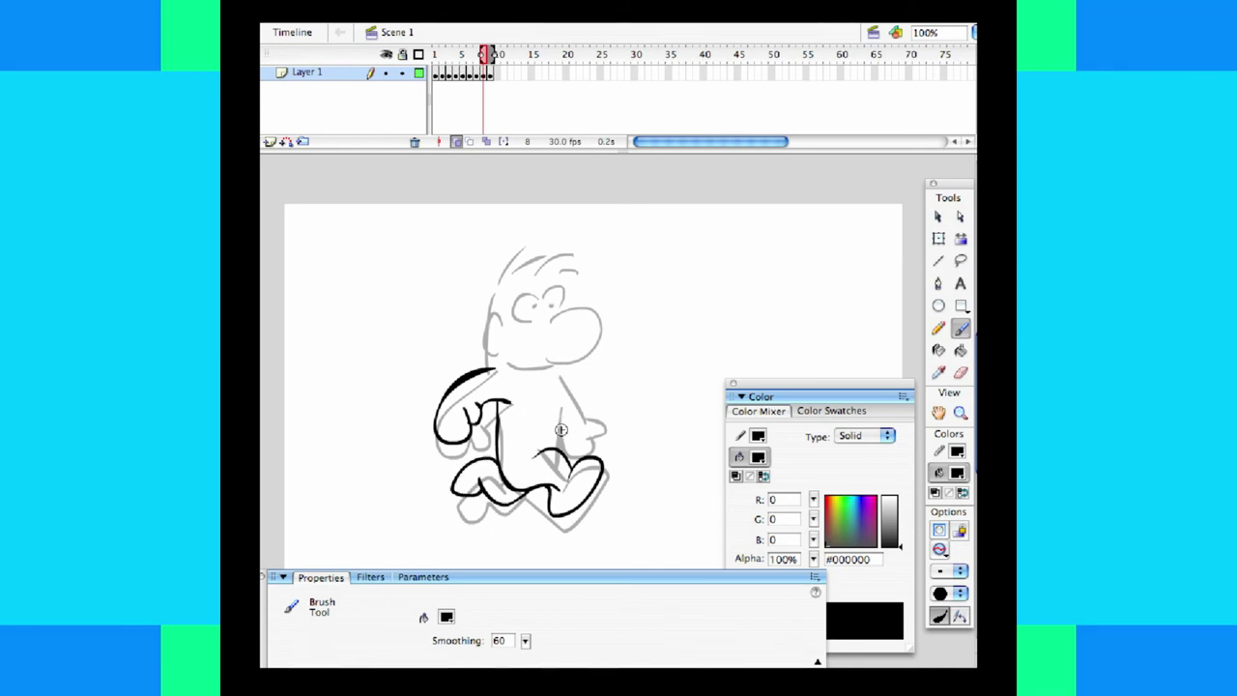
- Draw the forward arm and hand on frame 8, swung higher than in frame 9, and add the mouth line
{"action": "left_click_drag", "start_coordinate": [556, 446], "coordinate": [559, 397]}
{"action": "mouse_move", "coordinate": [578, 446]}
{"action": "left_mouse_down"}
{"action": "mouse_move", "coordinate": [613, 429]}
{"action": "mouse_move", "coordinate": [609, 417]}
{"action": "mouse_move", "coordinate": [559, 373]}
{"action": "left_mouse_up"}
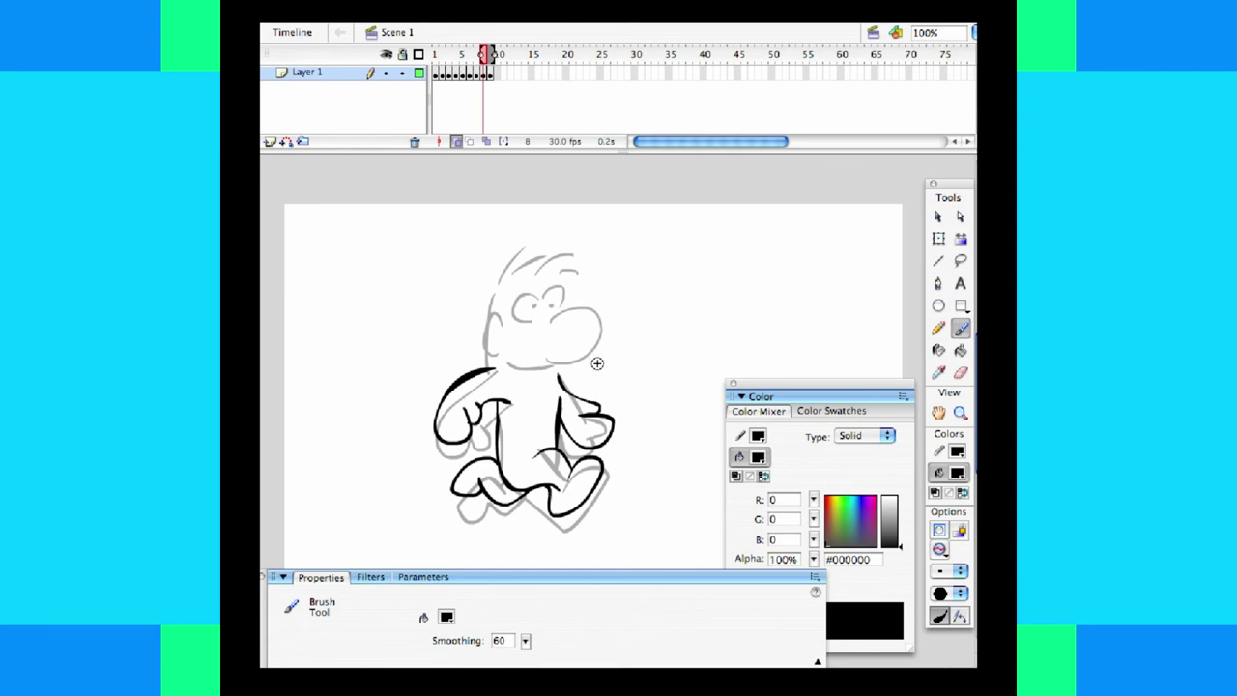
{"action": "key", "text": "ctrl+z"}
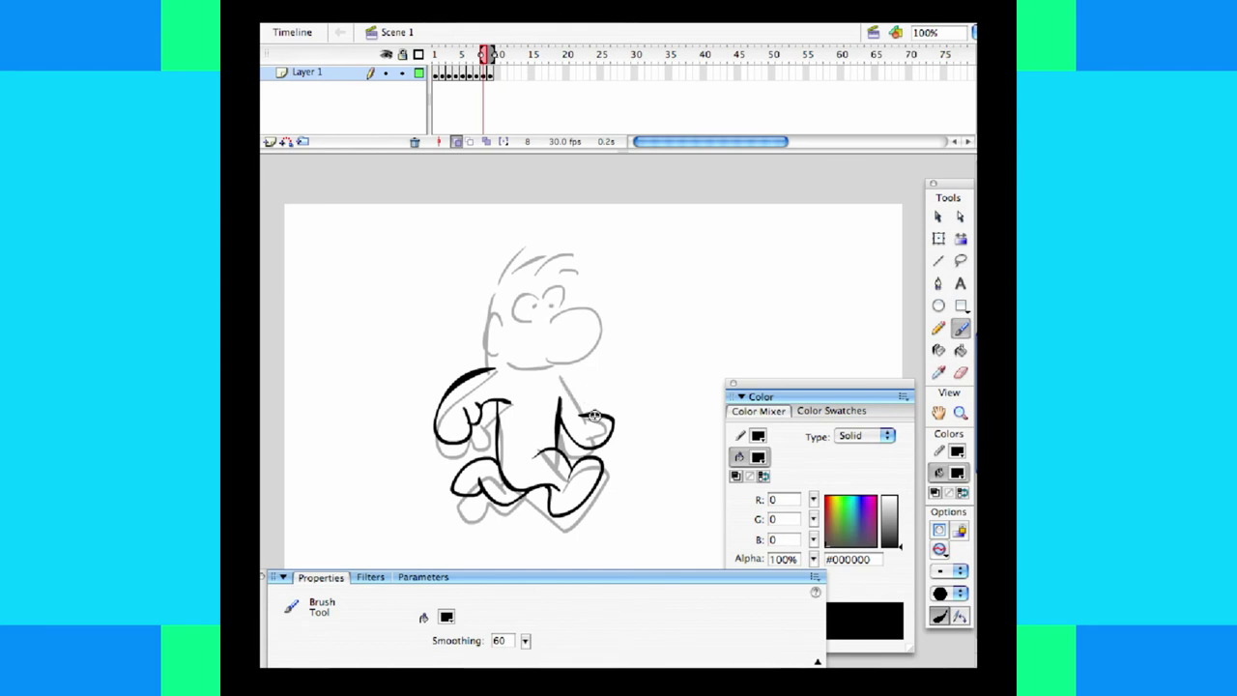
{"action": "left_click_drag", "start_coordinate": [578, 399], "coordinate": [559, 373]}
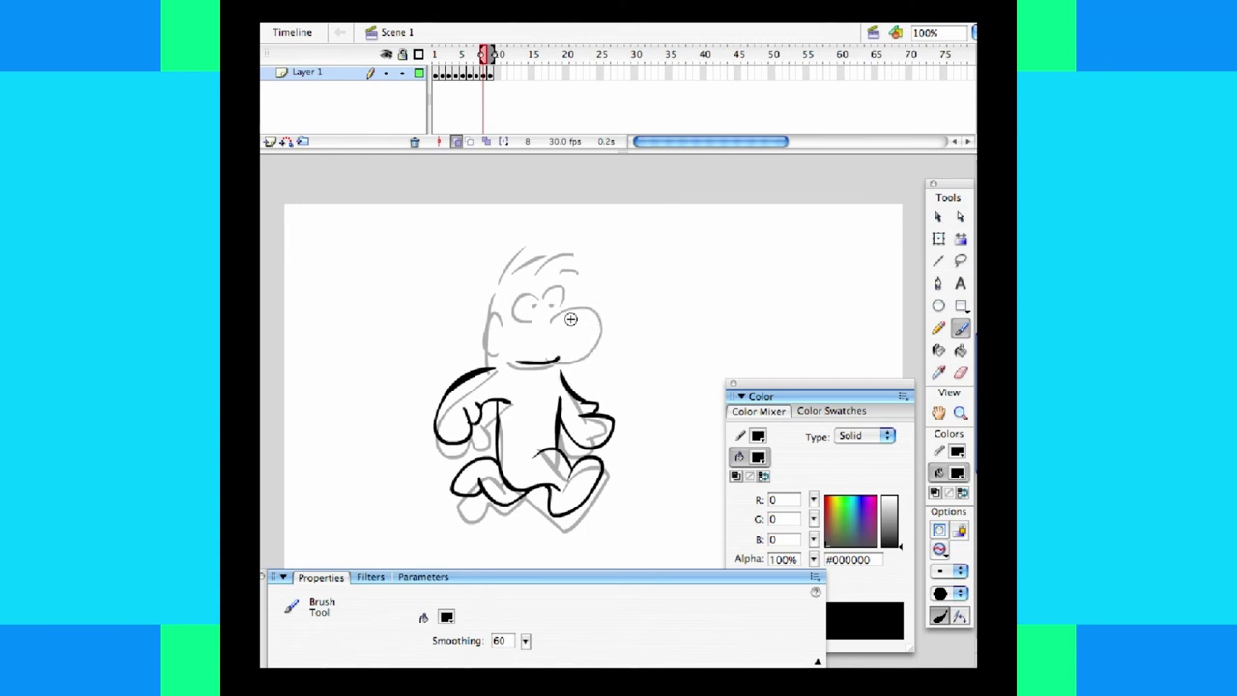
- Undo the misplaced eye and draw the eyes, nose, ear, back of the head and upswept hair on frame 8
{"action": "mouse_move", "coordinate": [530, 290]}
{"action": "left_mouse_down"}
{"action": "mouse_move", "coordinate": [507, 285]}
{"action": "mouse_move", "coordinate": [527, 302]}
{"action": "left_mouse_up"}
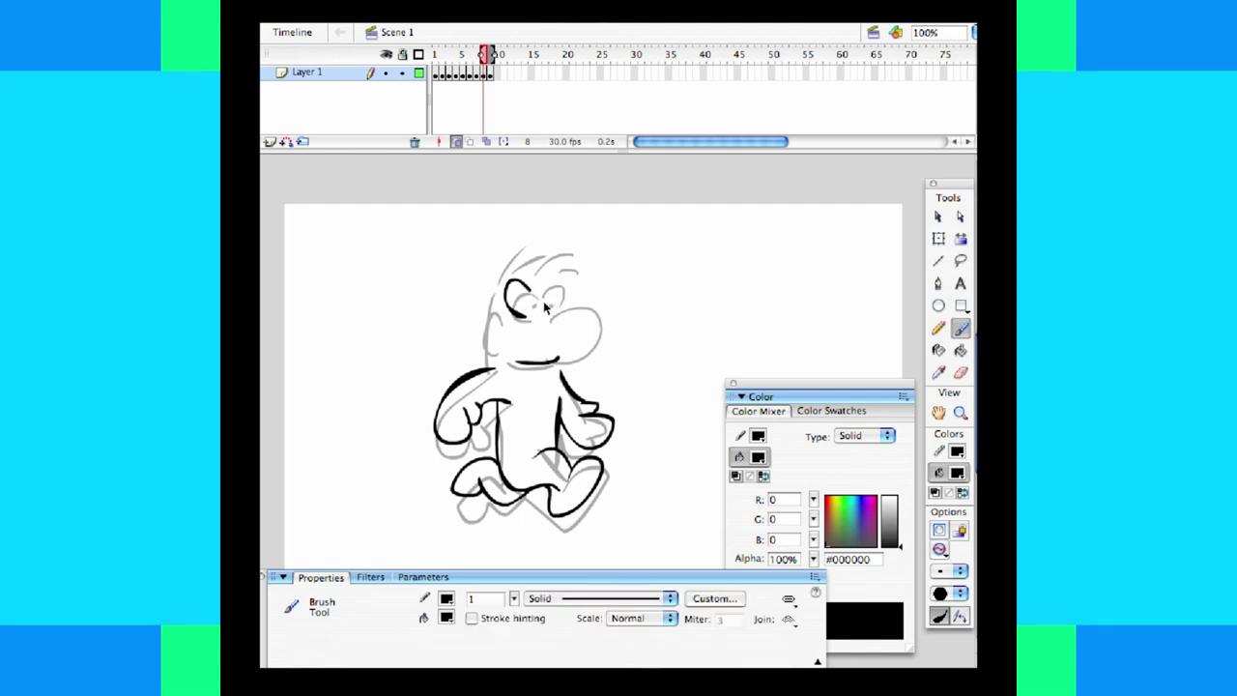
{"action": "key", "text": "ctrl+z"}
{"action": "key", "text": "ctrl+z"}
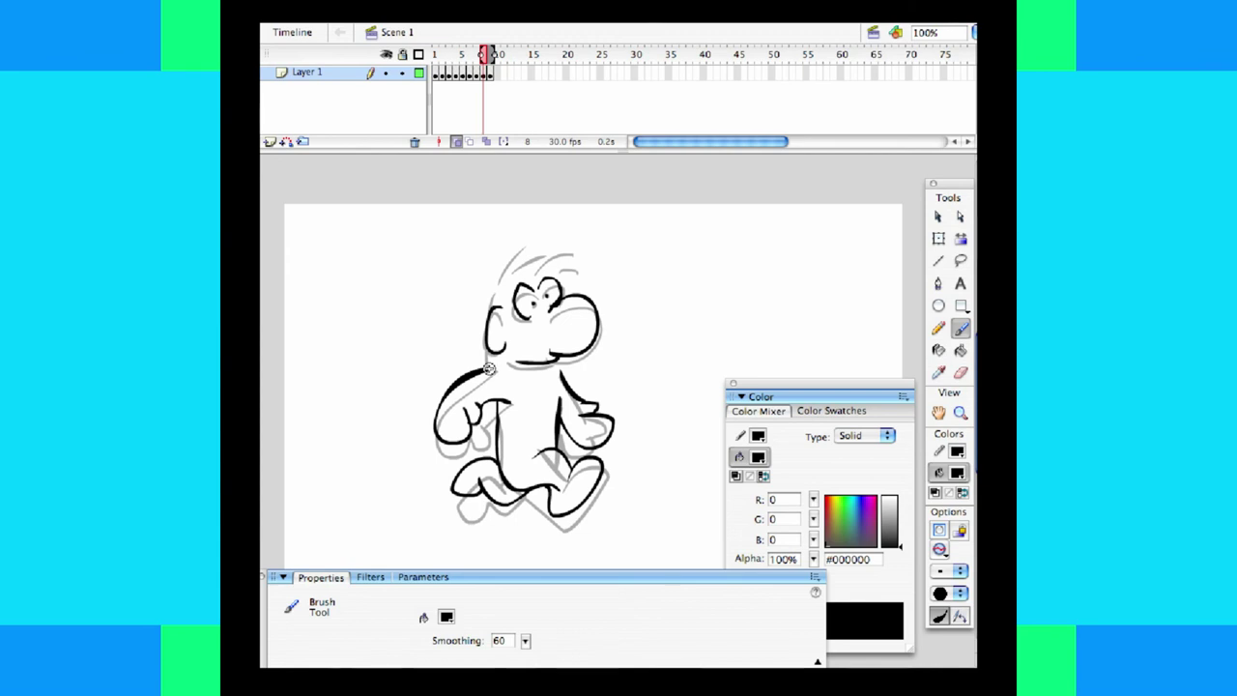
{"action": "mouse_move", "coordinate": [491, 309]}
{"action": "left_mouse_down"}
{"action": "mouse_move", "coordinate": [514, 248]}
{"action": "mouse_move", "coordinate": [576, 254]}
{"action": "left_mouse_up"}
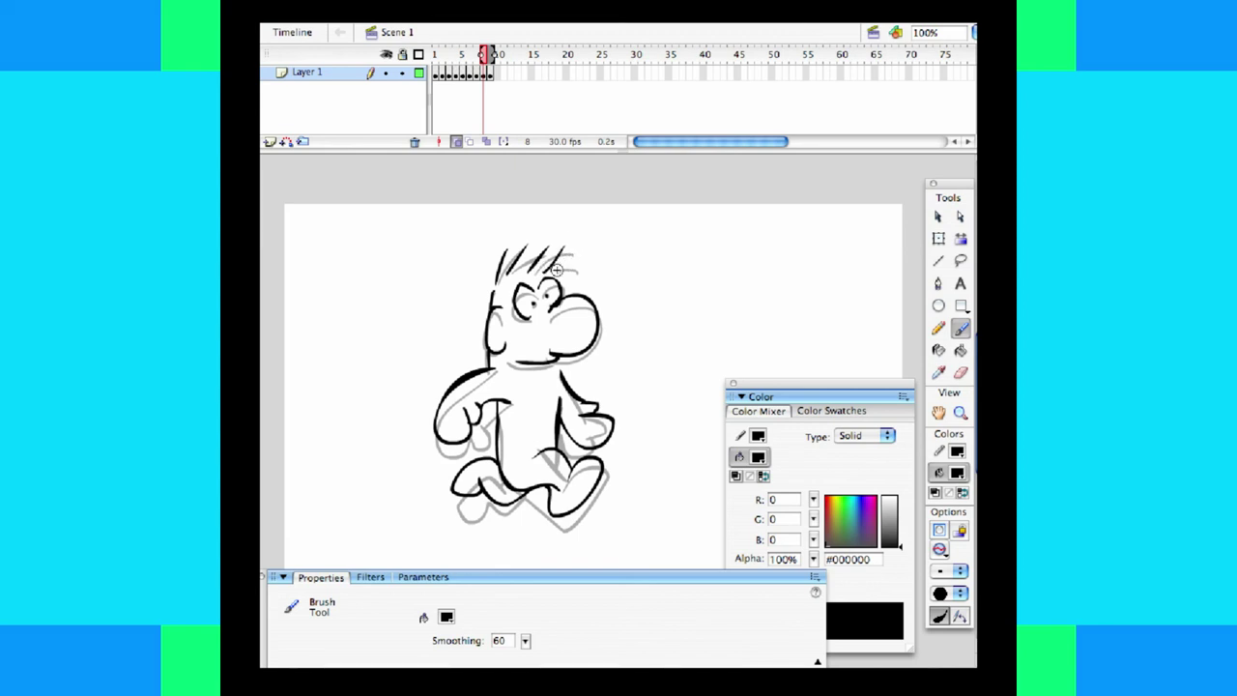
- Compare frames 9 and 1, turn off onion skinning, and remove the duplicate pose on frame 9
{"action": "left_click", "coordinate": [490, 73]}
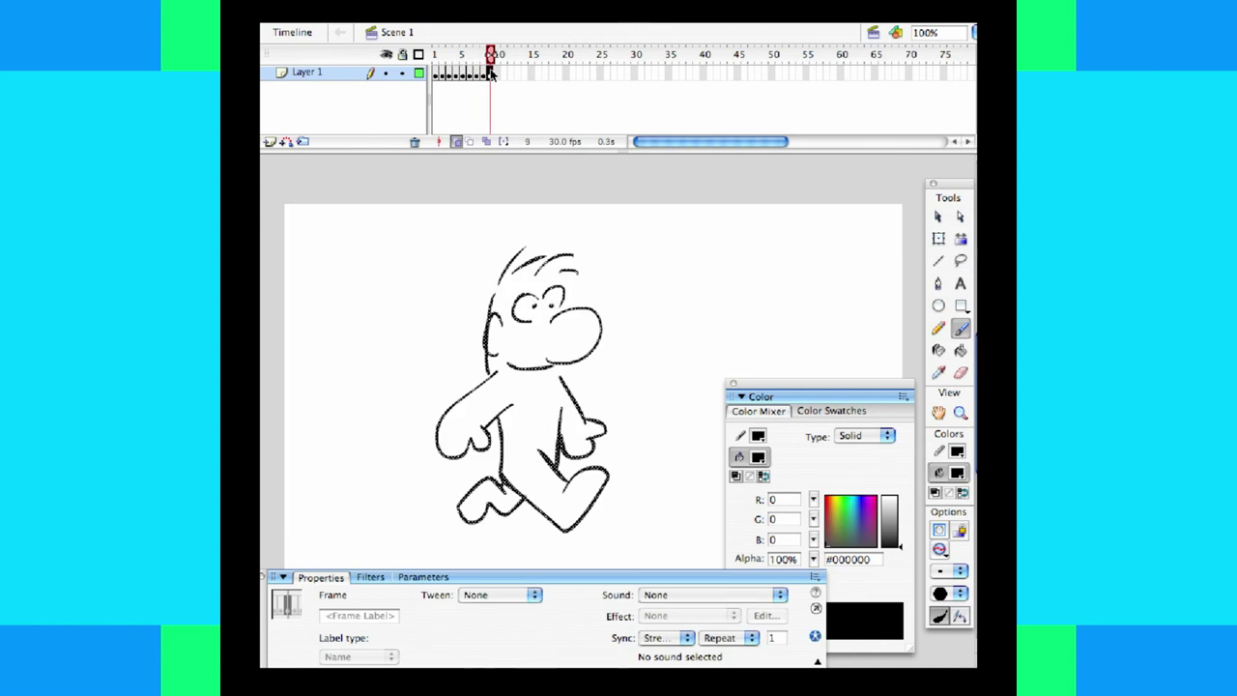
{"action": "left_click", "coordinate": [436, 74]}
{"action": "left_click", "coordinate": [455, 142]}
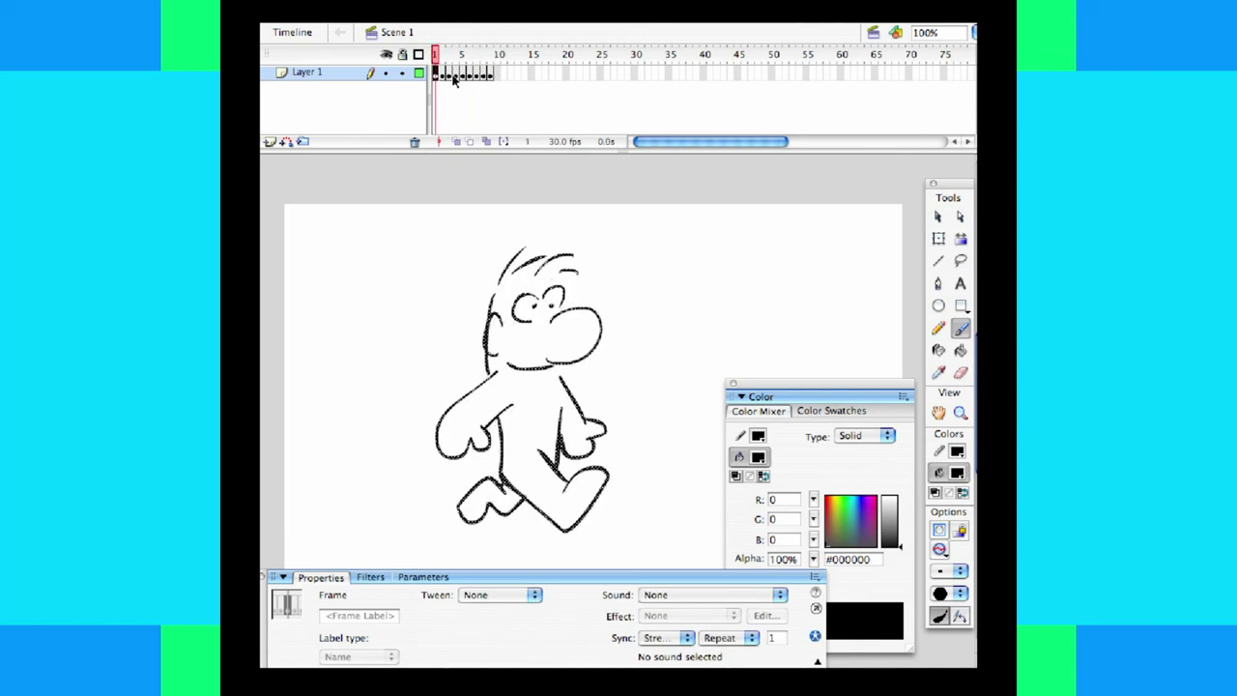
{"action": "left_click", "coordinate": [490, 74]}
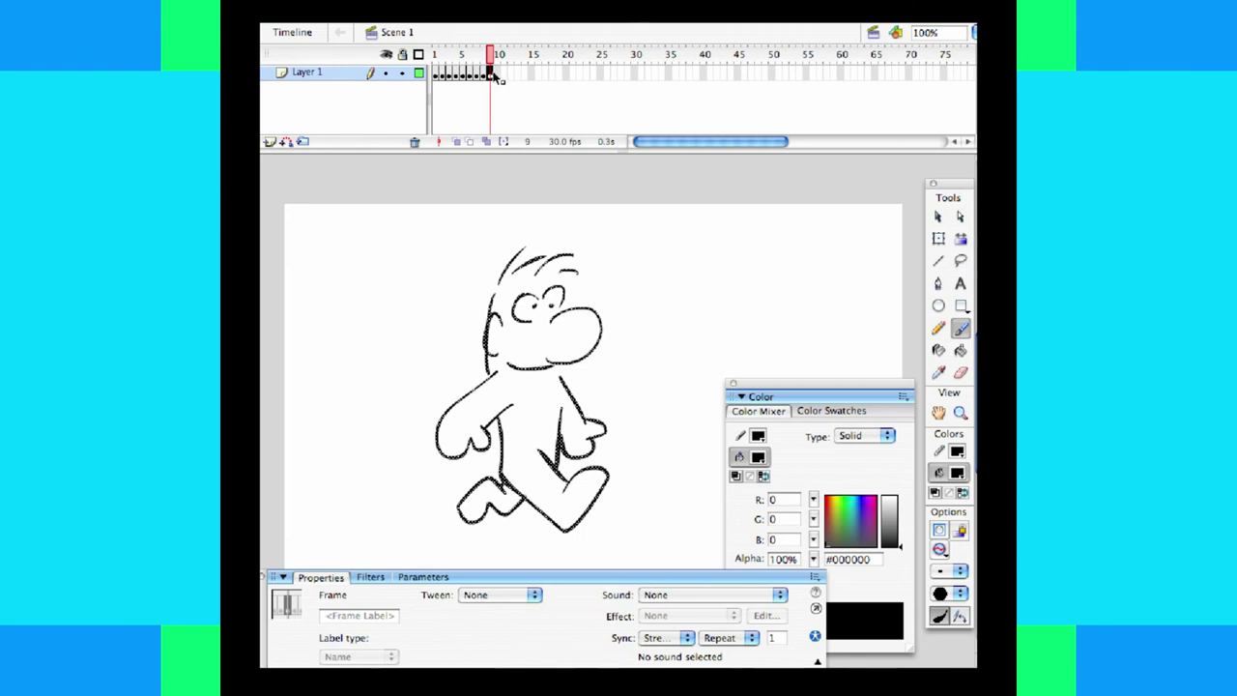
{"action": "right_click", "coordinate": [490, 75]}
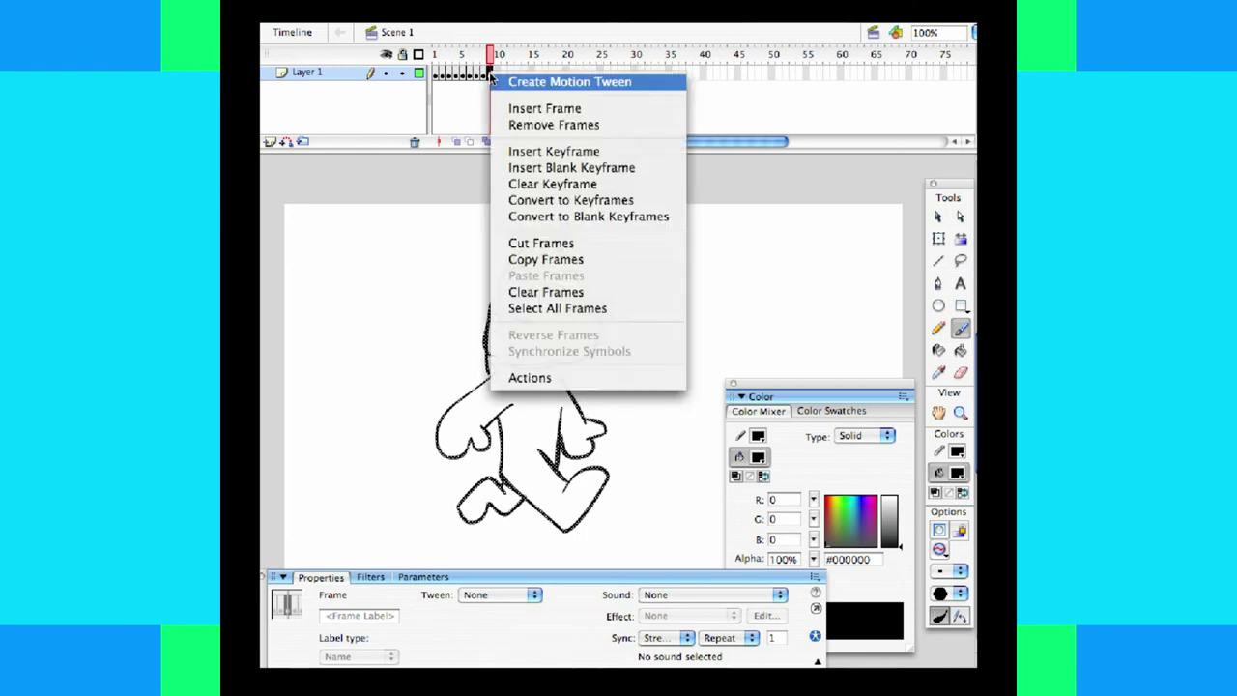
{"action": "left_click", "coordinate": [527, 125]}
- Preview the eight-drawing walk cycle as a test movie from frame 1, and close the preview
{"action": "mouse_move", "coordinate": [484, 55]}
{"action": "left_mouse_down"}
{"action": "mouse_move", "coordinate": [426, 64]}
{"action": "mouse_move", "coordinate": [483, 74]}
{"action": "mouse_move", "coordinate": [435, 58]}
{"action": "left_mouse_up"}
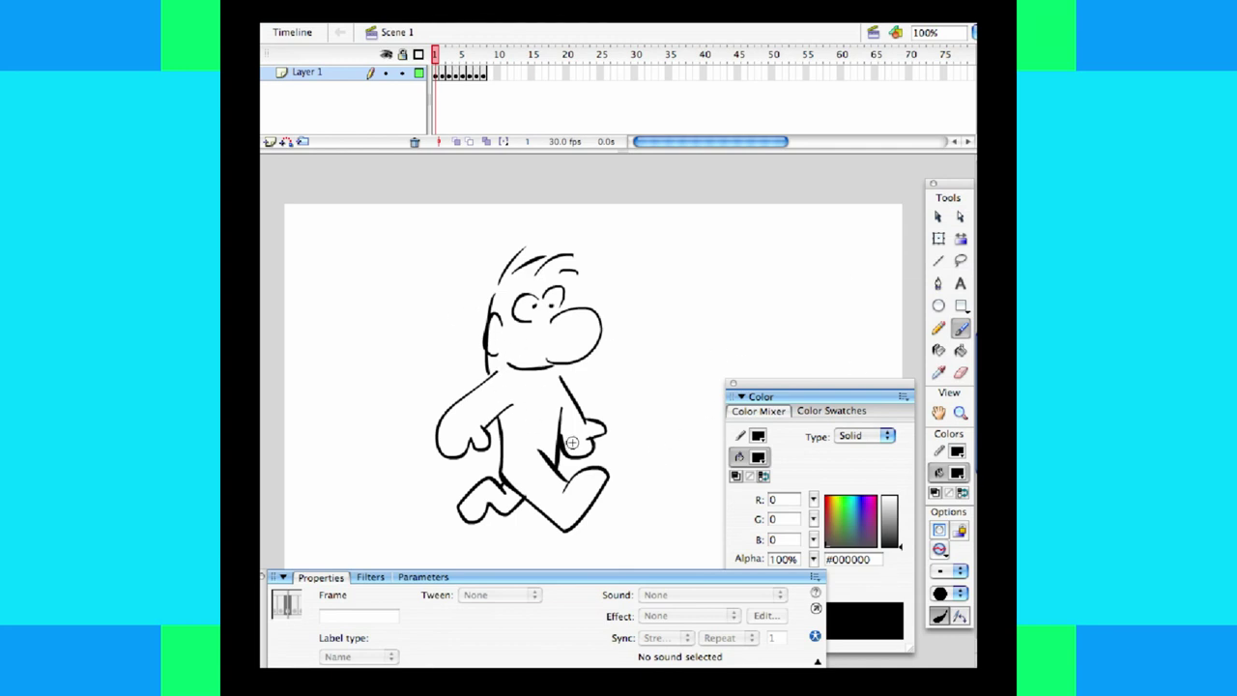
{"action": "key", "text": "super+Return"}
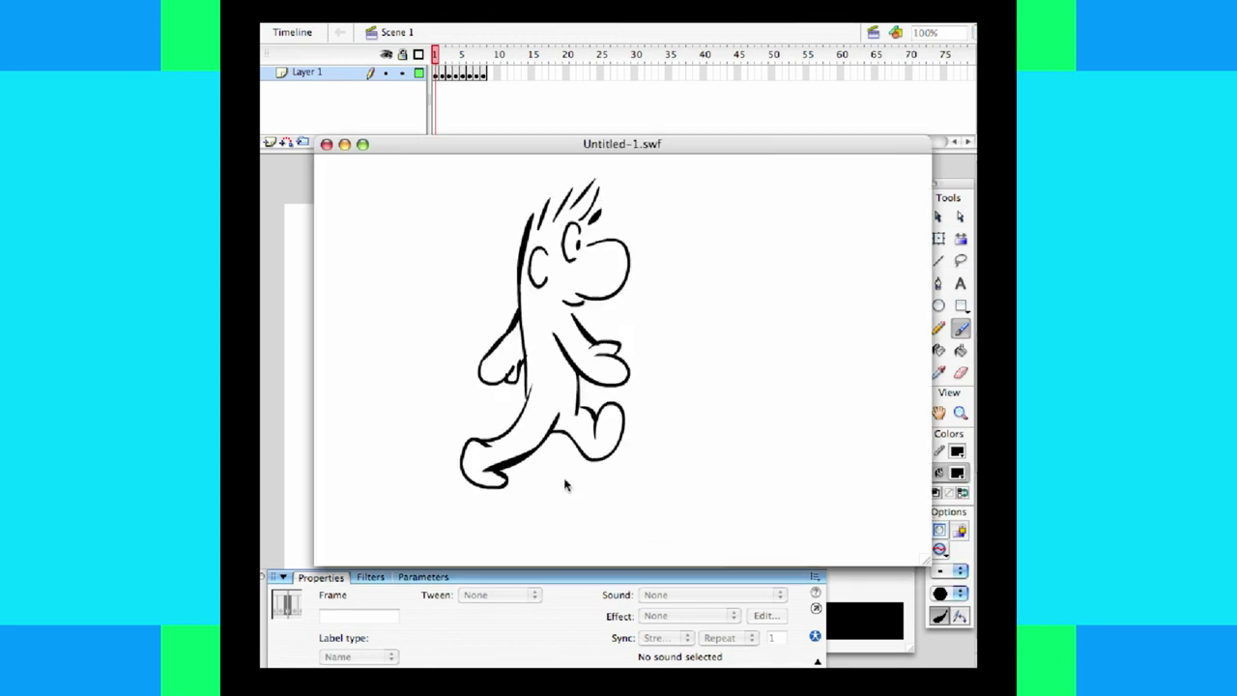
{"action": "left_click", "coordinate": [326, 144]}
- Extend each of the eight walk drawings by one frame so every pose holds for two frames
{"action": "mouse_move", "coordinate": [438, 58]}
{"action": "left_mouse_down"}
{"action": "mouse_move", "coordinate": [490, 57]}
{"action": "mouse_move", "coordinate": [435, 58]}
{"action": "left_mouse_up"}
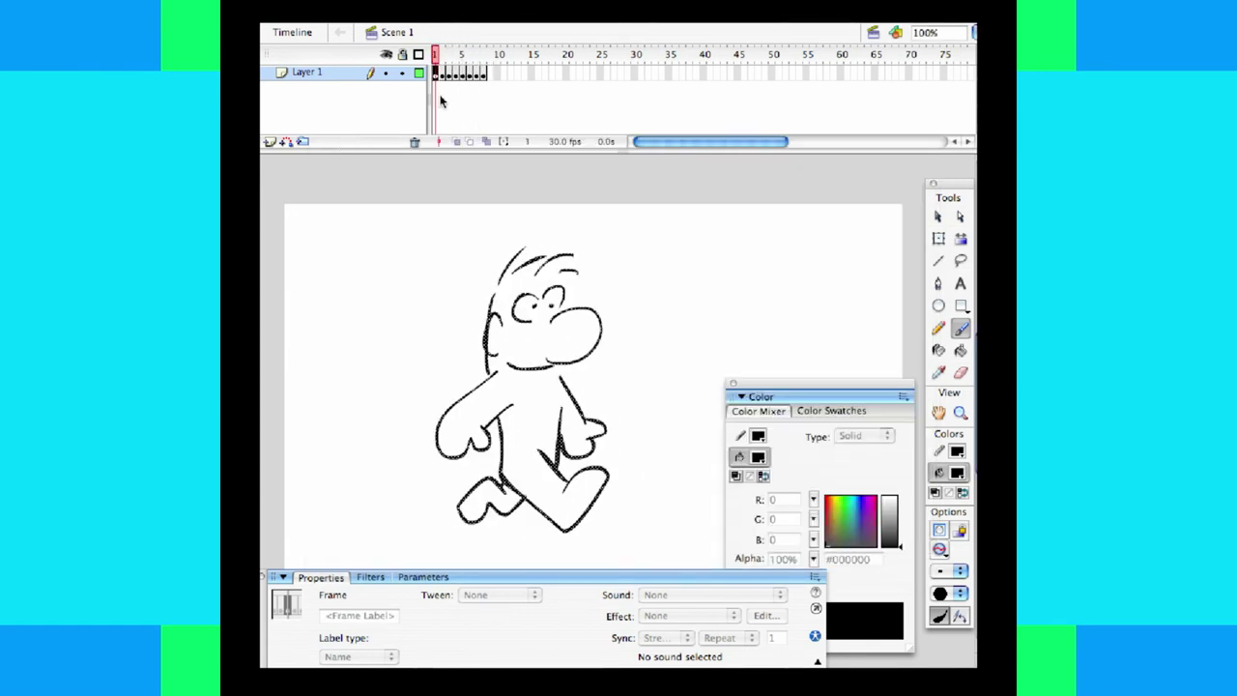
{"action": "left_click", "coordinate": [438, 77]}
{"action": "left_click", "coordinate": [450, 76]}
{"action": "left_click", "coordinate": [463, 76]}
{"action": "key", "text": "F5"}
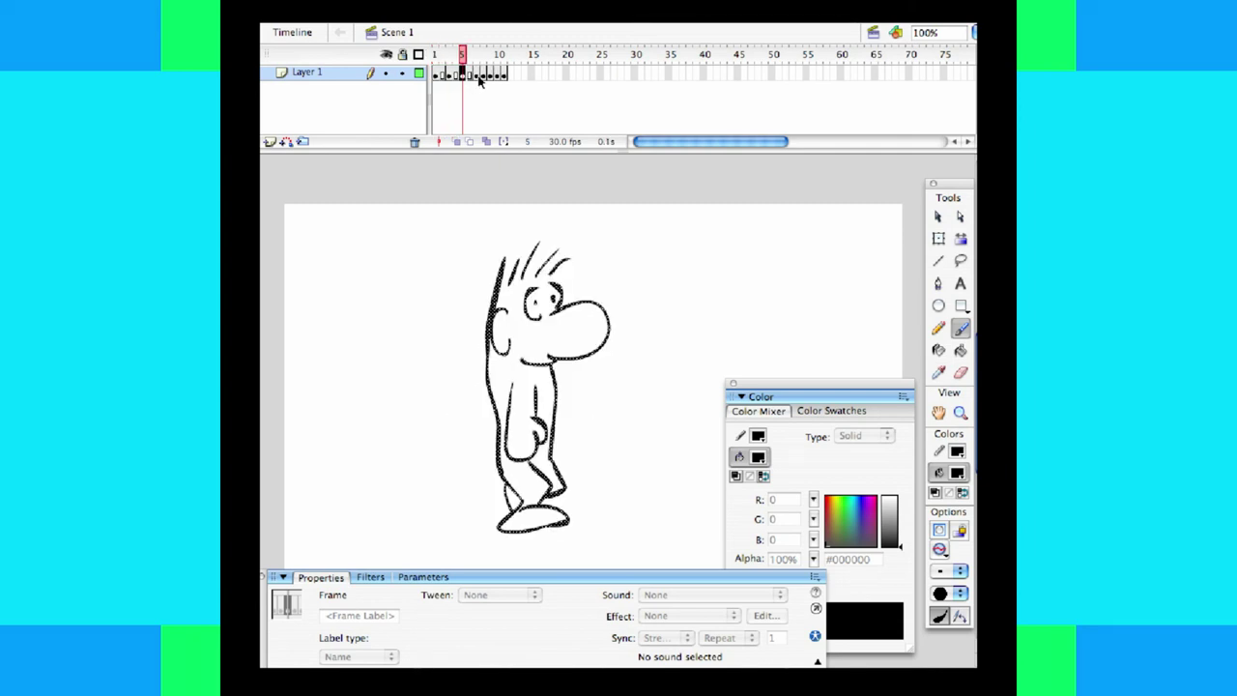
{"action": "left_click", "coordinate": [477, 75]}
{"action": "key", "text": "F5"}
{"action": "left_click", "coordinate": [491, 75]}
{"action": "left_click", "coordinate": [497, 75]}
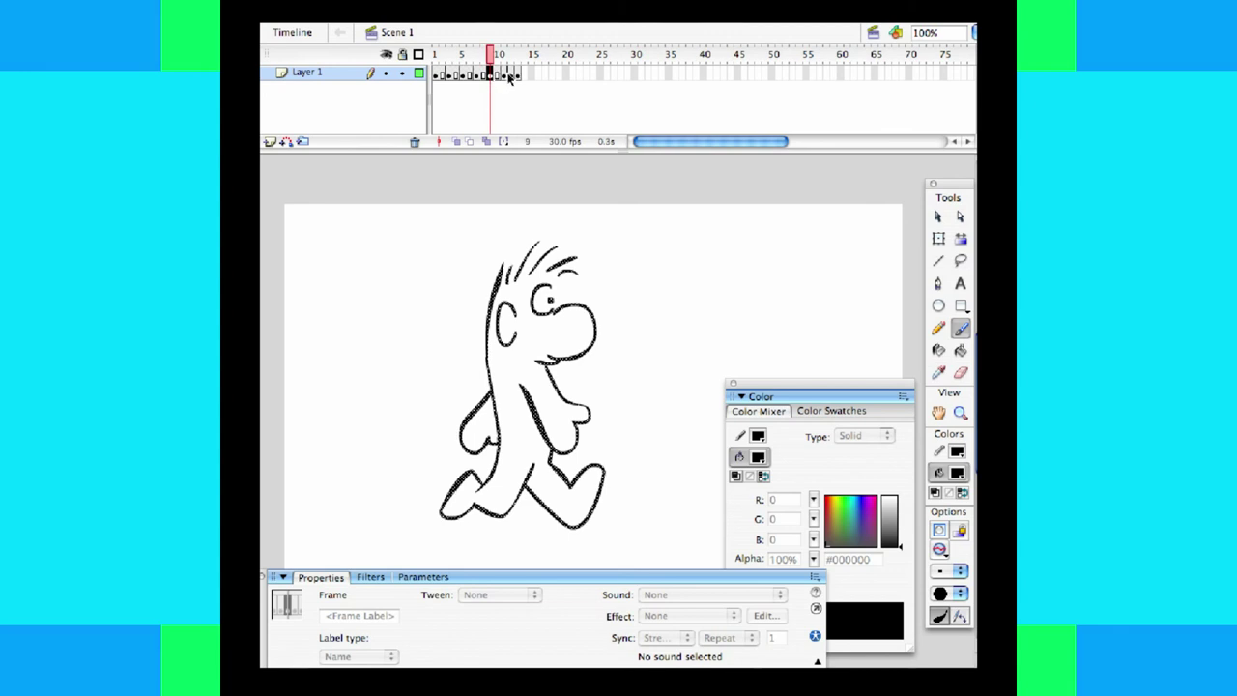
{"action": "left_click", "coordinate": [503, 75]}
{"action": "left_click", "coordinate": [519, 75]}
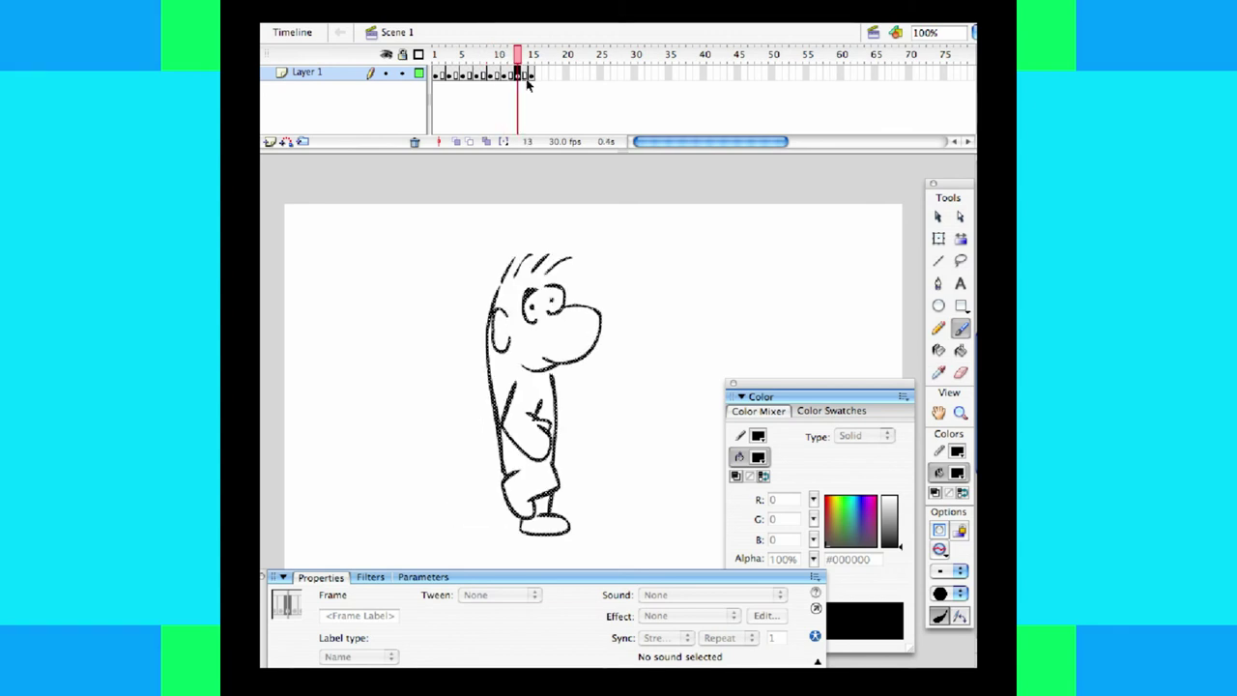
{"action": "left_click", "coordinate": [533, 77]}
- Extend every second drawing, starting at frame 3, to three frames for a 20-frame cycle, and preview the walk from frame 1
{"action": "left_click", "coordinate": [537, 56]}
{"action": "mouse_move", "coordinate": [537, 56]}
{"action": "left_mouse_down"}
{"action": "mouse_move", "coordinate": [430, 76]}
{"action": "mouse_move", "coordinate": [452, 72]}
{"action": "left_mouse_up"}
{"action": "left_click", "coordinate": [451, 75]}
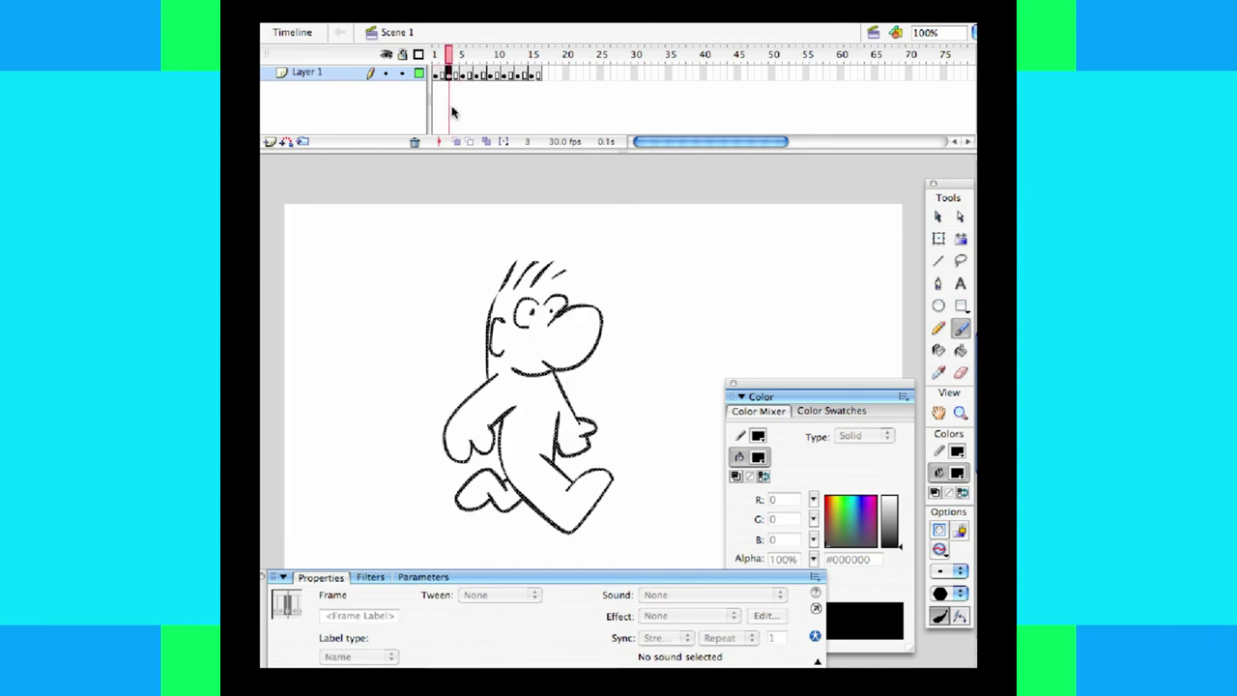
{"action": "mouse_move", "coordinate": [450, 58]}
{"action": "left_mouse_down"}
{"action": "mouse_move", "coordinate": [434, 60]}
{"action": "mouse_move", "coordinate": [511, 61]}
{"action": "mouse_move", "coordinate": [512, 89]}
{"action": "mouse_move", "coordinate": [519, 60]}
{"action": "mouse_move", "coordinate": [551, 58]}
{"action": "mouse_move", "coordinate": [444, 77]}
{"action": "mouse_move", "coordinate": [552, 77]}
{"action": "mouse_move", "coordinate": [544, 60]}
{"action": "mouse_move", "coordinate": [450, 68]}
{"action": "mouse_move", "coordinate": [493, 78]}
{"action": "mouse_move", "coordinate": [491, 92]}
{"action": "mouse_move", "coordinate": [489, 60]}
{"action": "mouse_move", "coordinate": [434, 63]}
{"action": "left_mouse_up"}
{"action": "key", "text": "super+Return"}
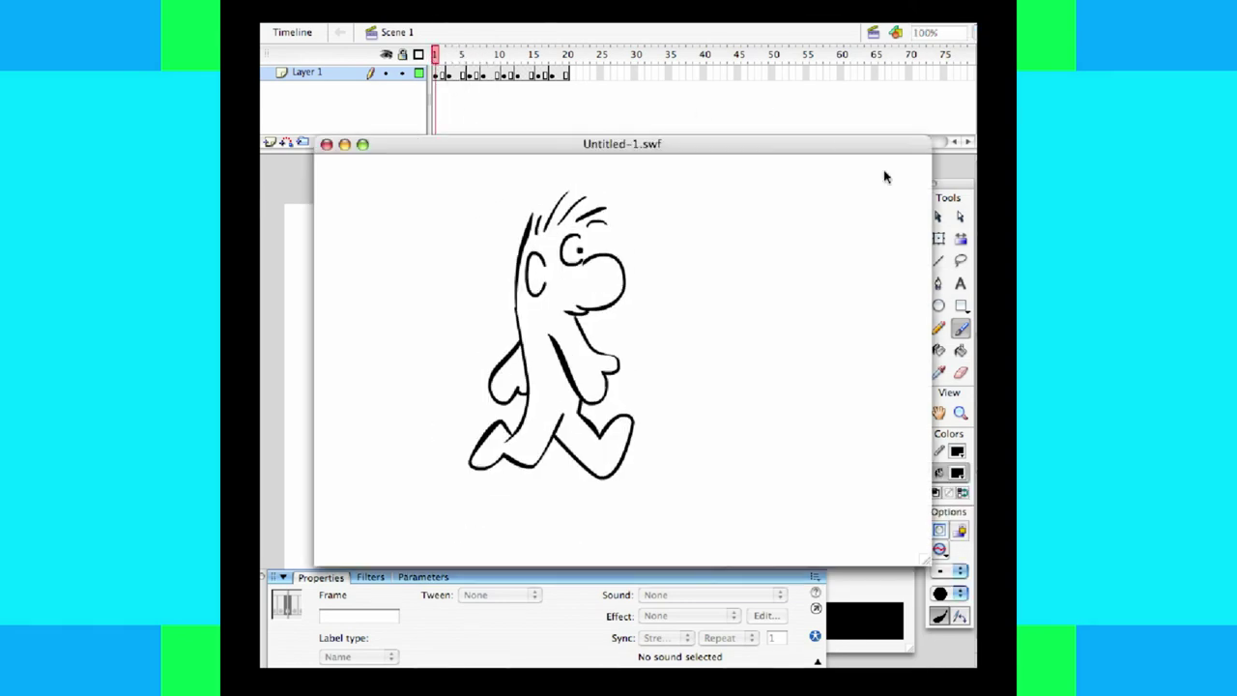